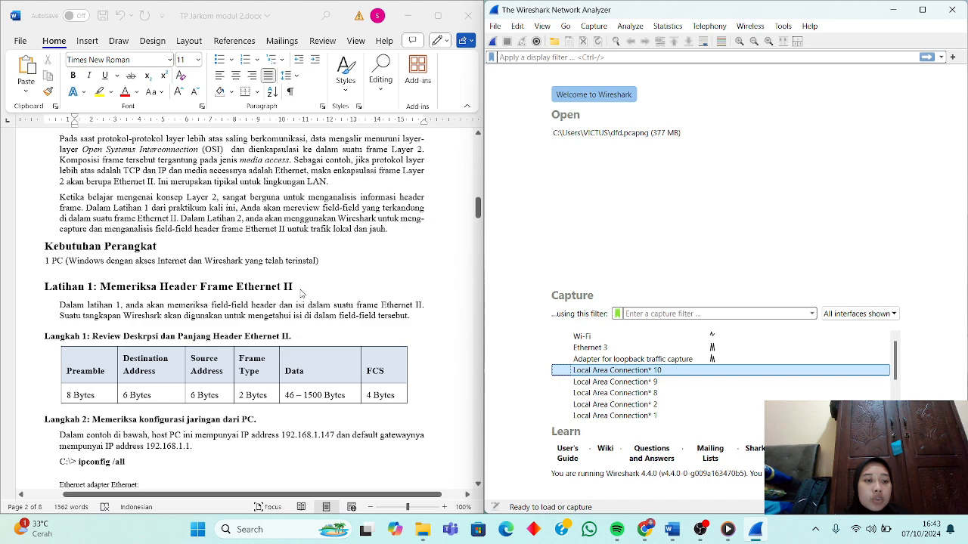
# - Follow the lab document to Langkah 2 and open a Command Prompt window through cmd
pyautogui.scroll(-2, 115, 292)
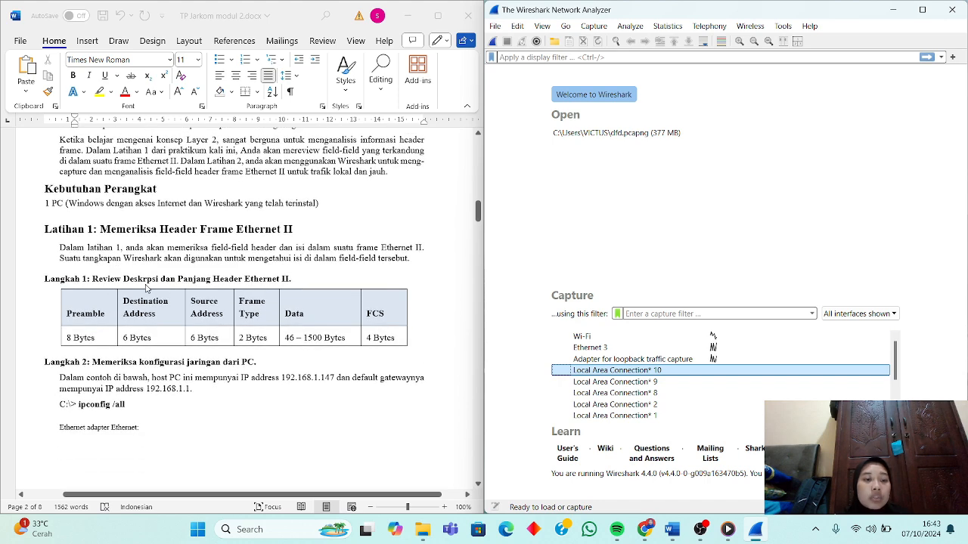
pyautogui.scroll(-2, 306, 280)
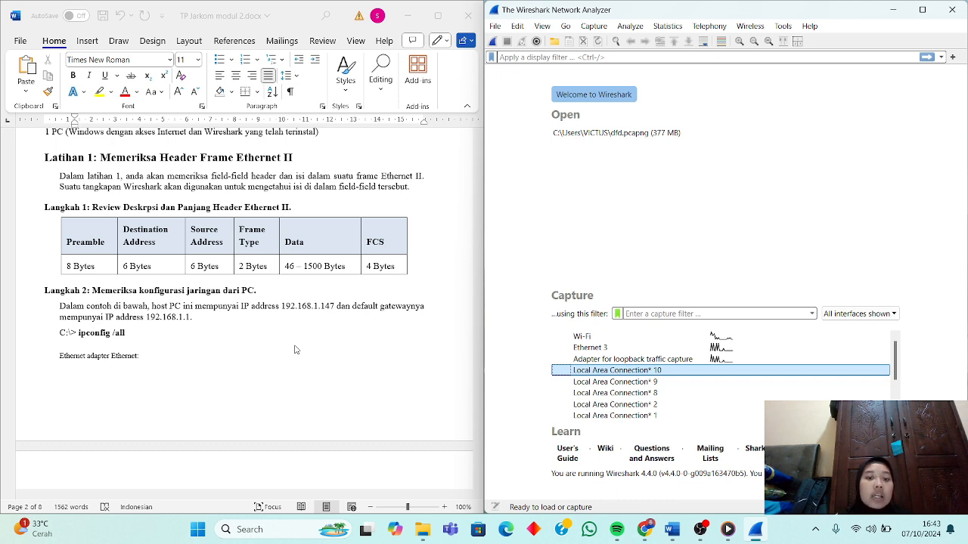
pyautogui.scroll(-3, 295, 350)
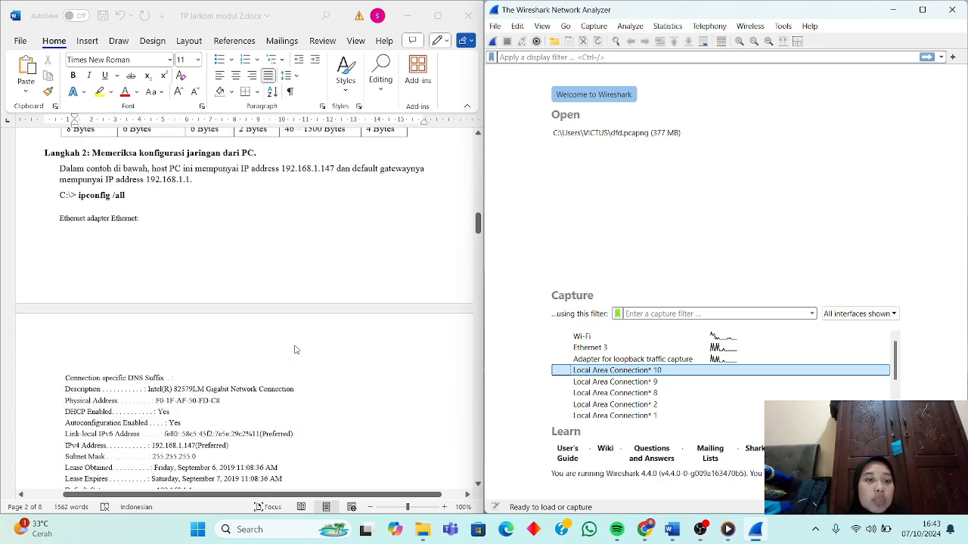
pyautogui.scroll(-1, 296, 350)
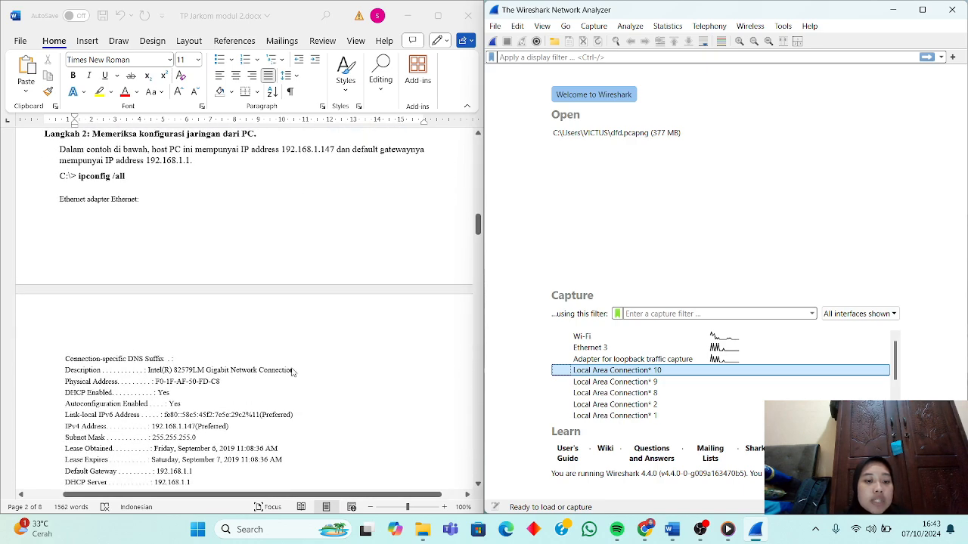
pyautogui.press('super+r')
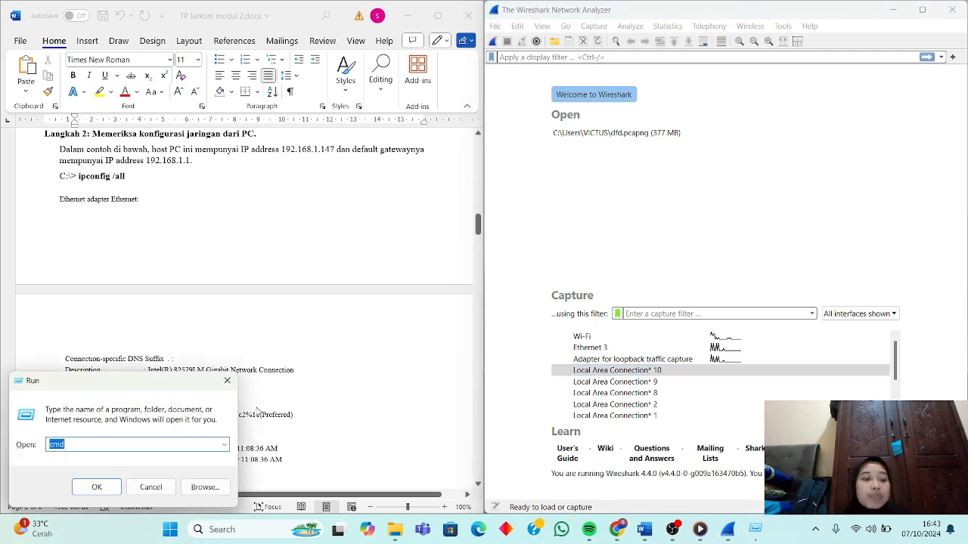
pyautogui.click(97, 487)
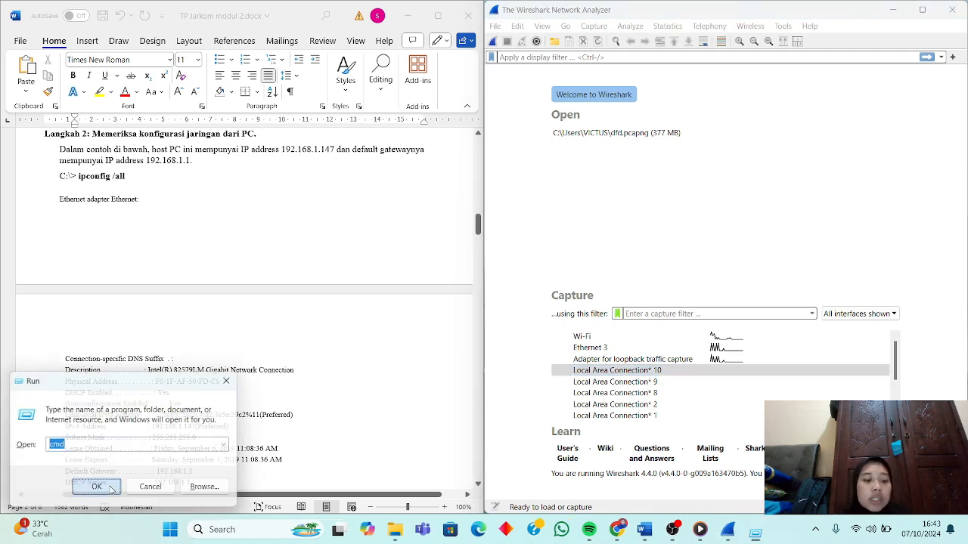
pyautogui.moveTo(515, 88); pyautogui.dragTo(655, 74)
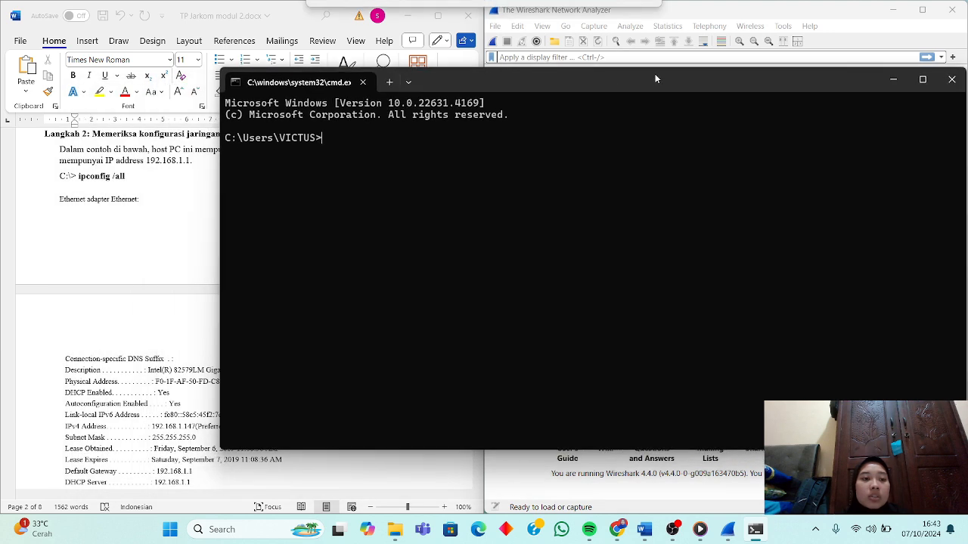
# - Run ipconfig /all to list the PC's network configuration, then minimize the Command Prompt window
pyautogui.write('ip')
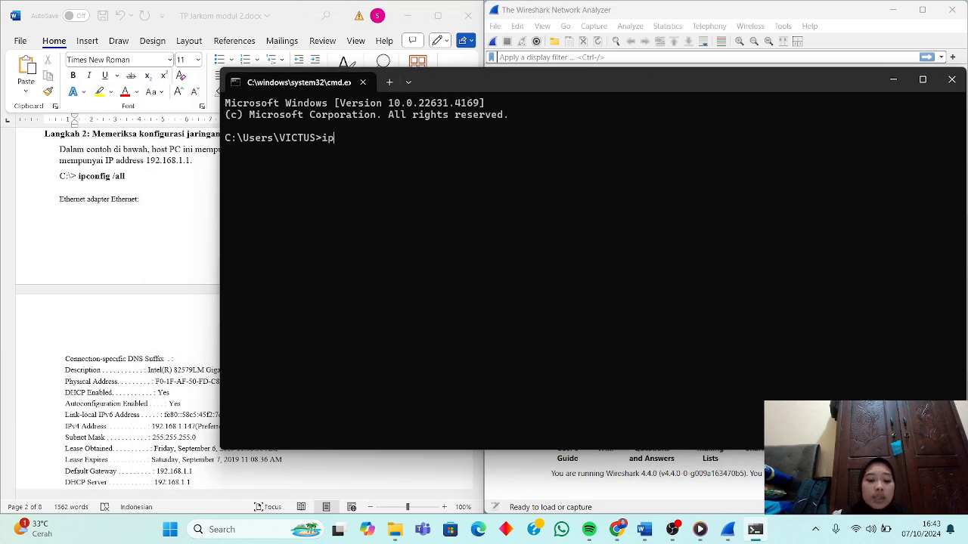
pyautogui.write('config ')
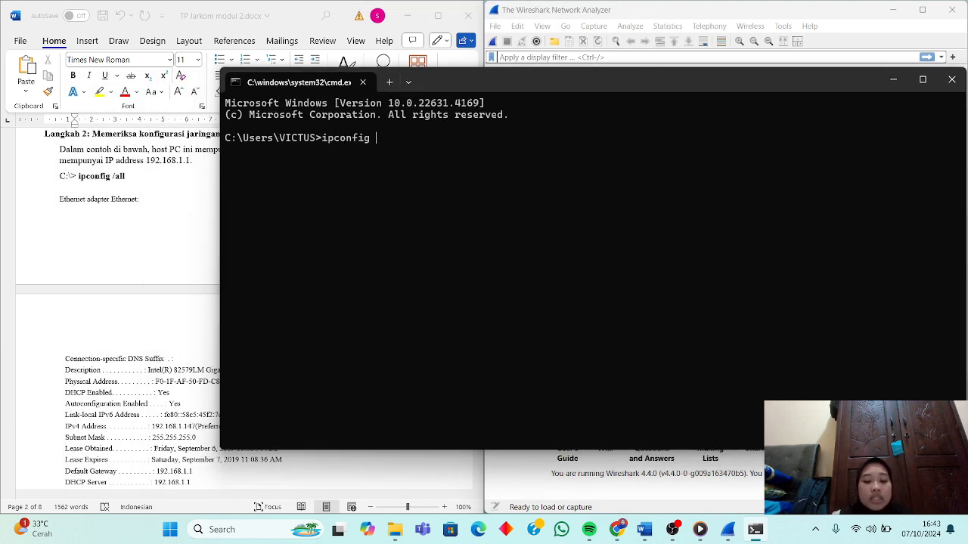
pyautogui.write('/all')
pyautogui.press('Return')
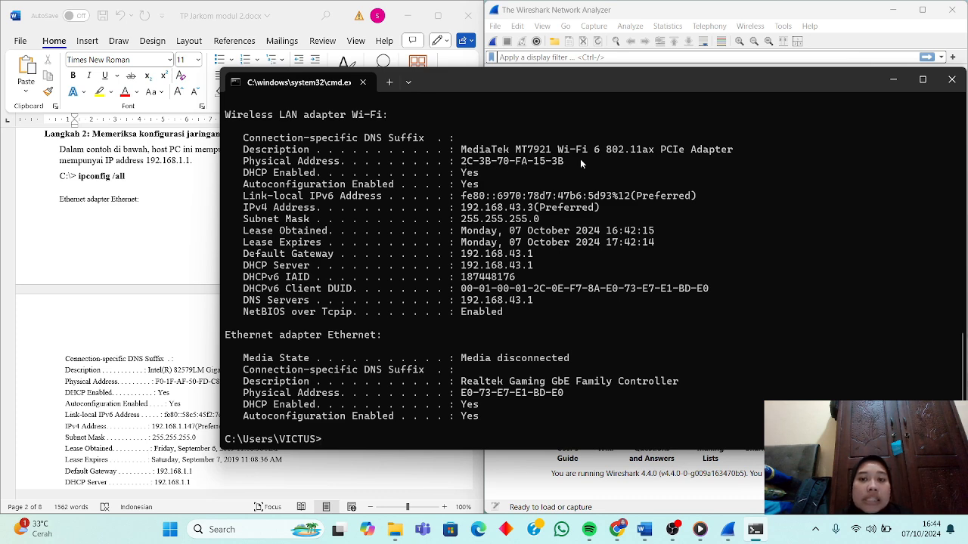
pyautogui.click(893, 80)
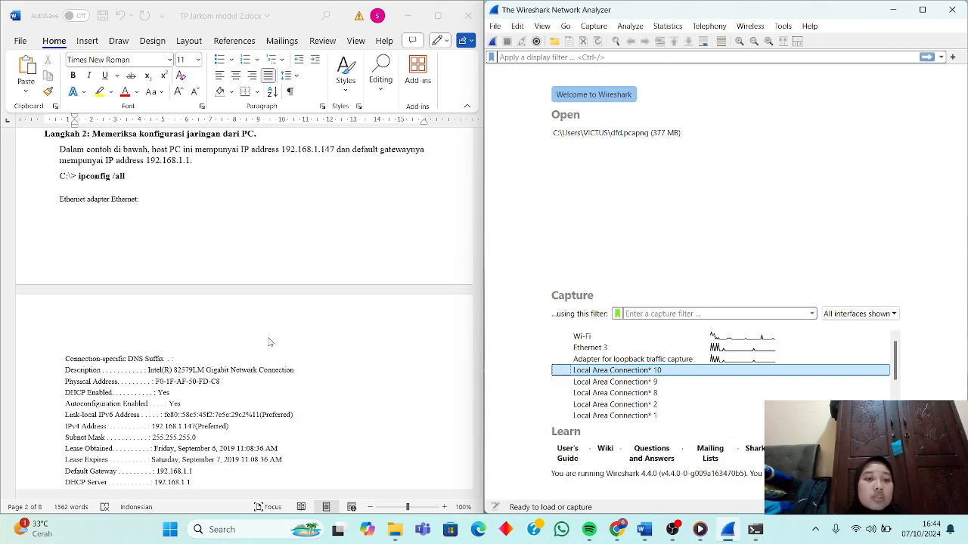
# - Follow the lab document to Langkah 3 and start a live Wireshark capture on the Wi-Fi interface
pyautogui.scroll(-3, 268, 342)
pyautogui.scroll(-5, 269, 342)
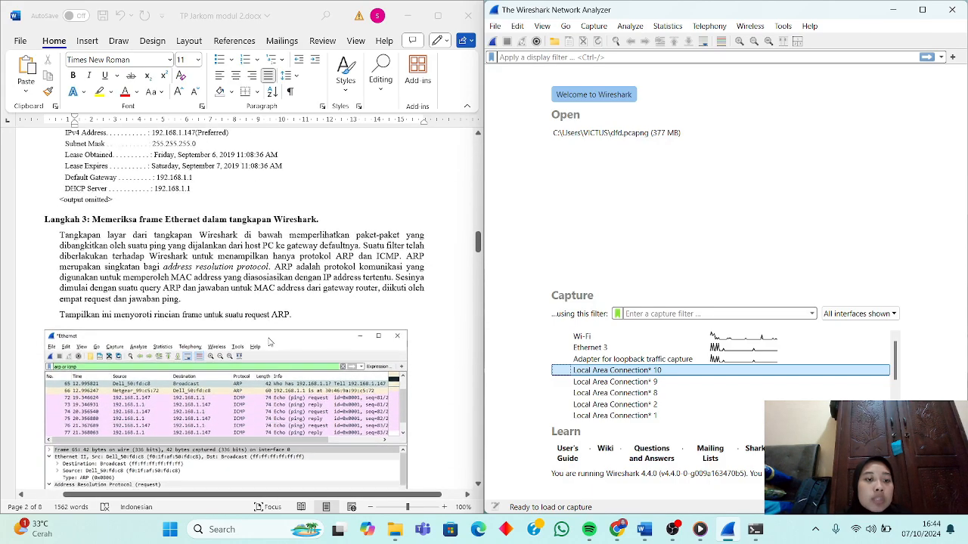
pyautogui.scroll(-2, 270, 342)
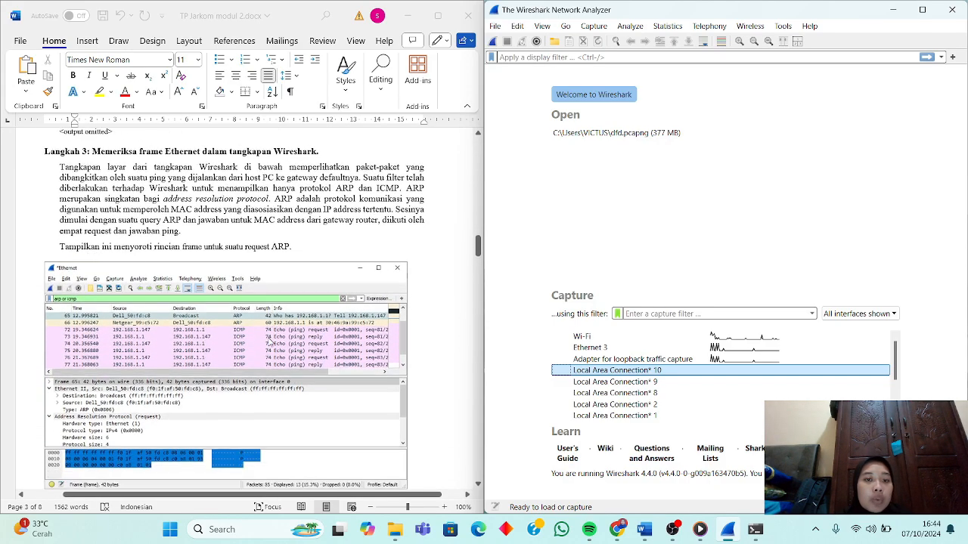
pyautogui.doubleClick(589, 342)
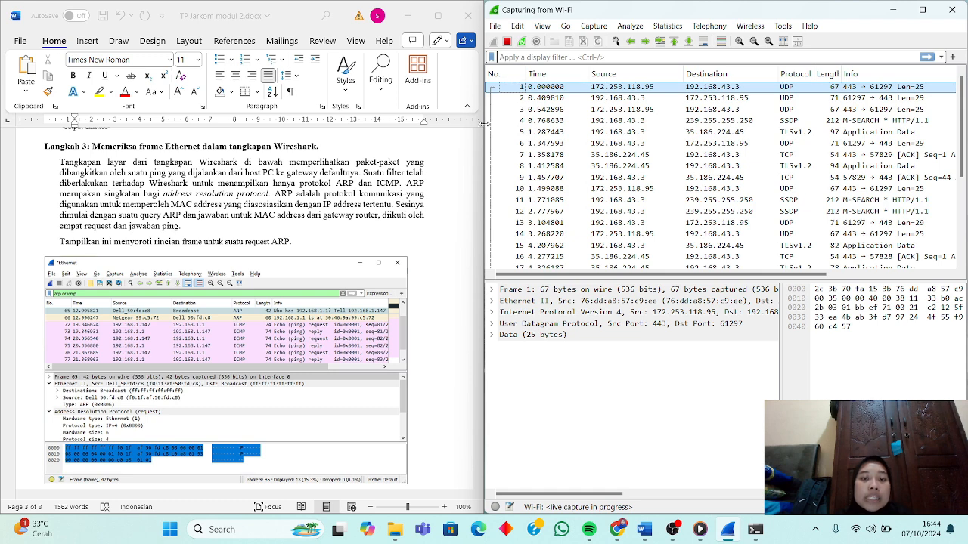
# - Apply the display filter "arp or icmp" to the running Wi-Fi capture
pyautogui.click(527, 58)
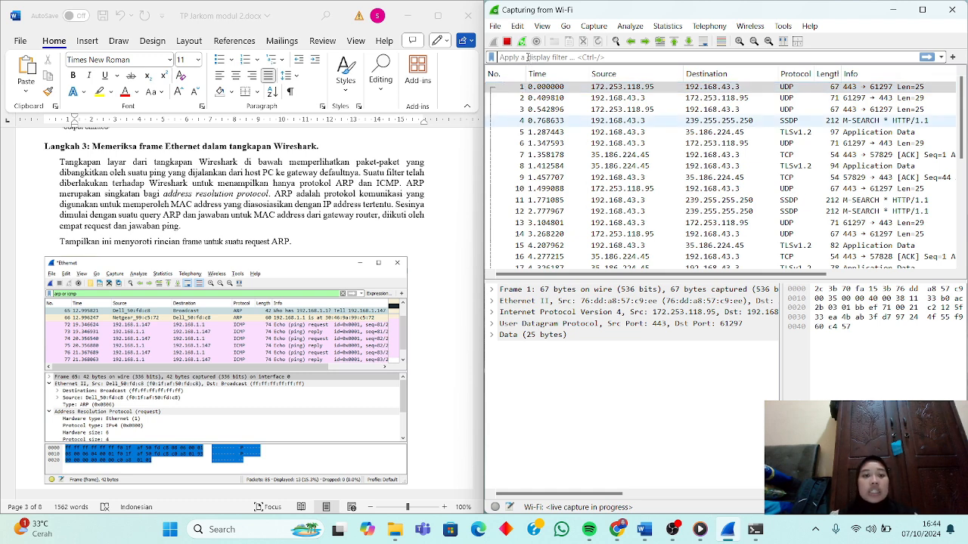
pyautogui.write('arp or')
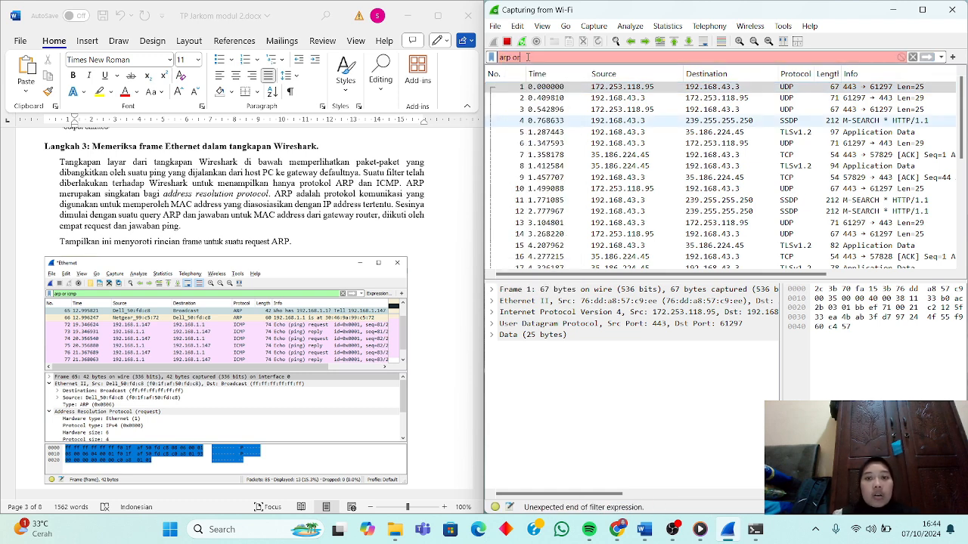
pyautogui.write(' icmp')
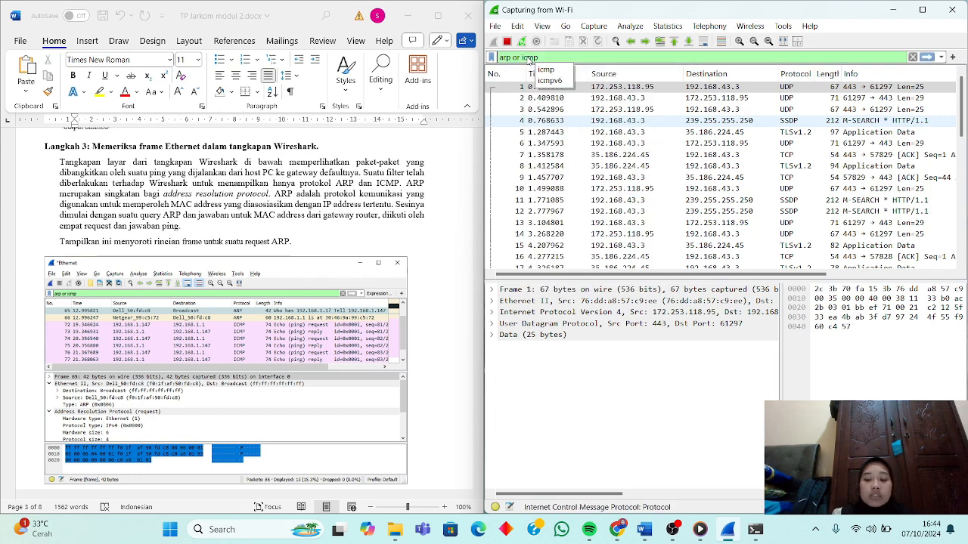
pyautogui.press('Return')
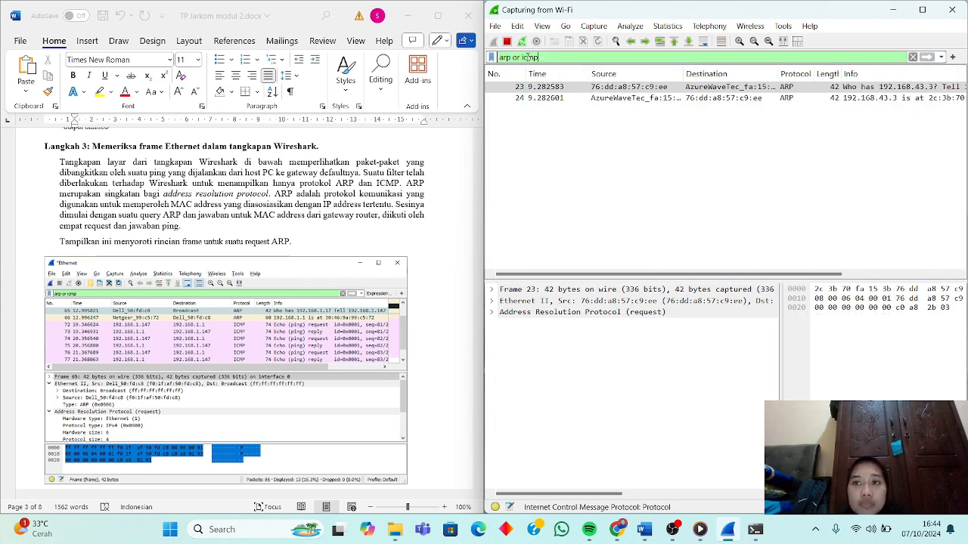
pyautogui.click(642, 87)
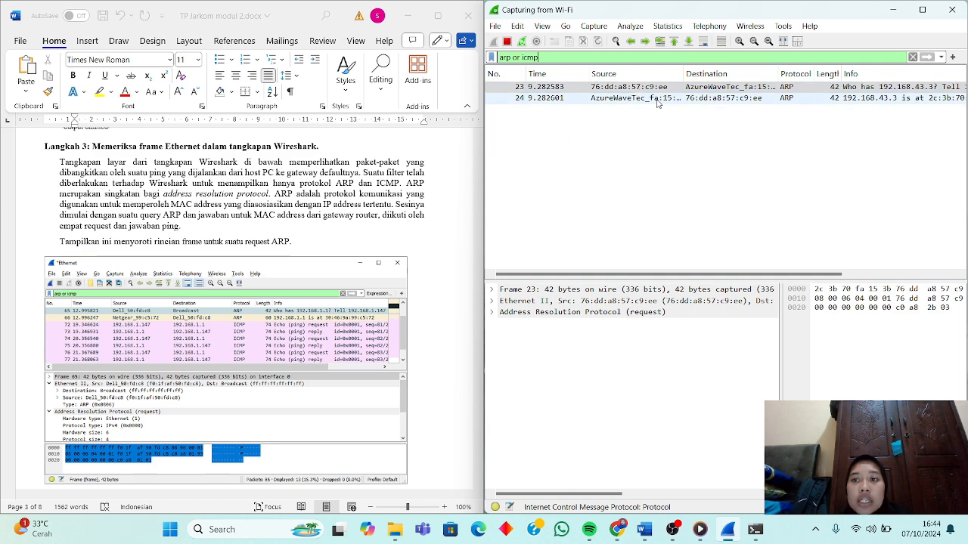
# - Switch to Command Prompt, ping the Wi-Fi adapter's default gateway 192.168.43.1, and return to the Wireshark capture
pyautogui.click(757, 532)
pyautogui.write('p')
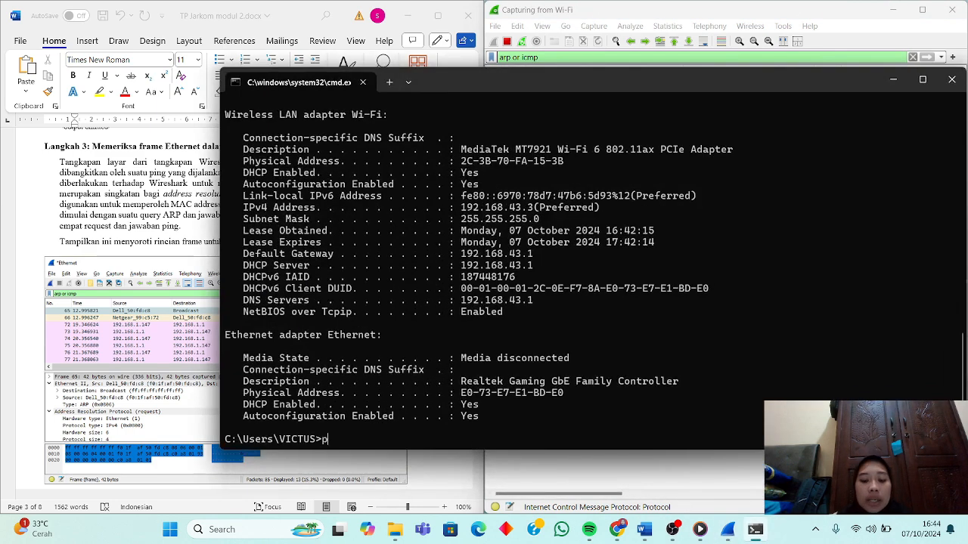
pyautogui.write('ing')
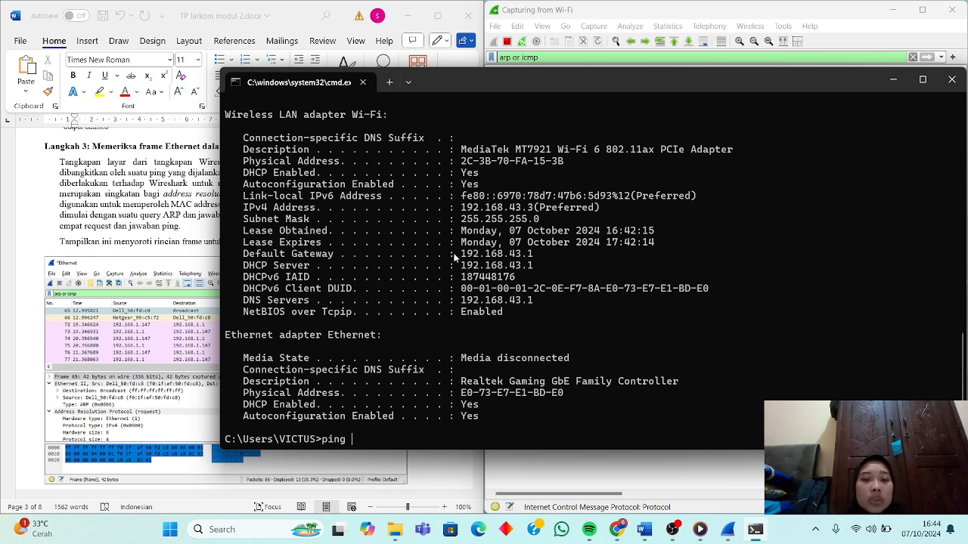
pyautogui.moveTo(457, 255); pyautogui.dragTo(537, 255)
pyautogui.press('super+c')
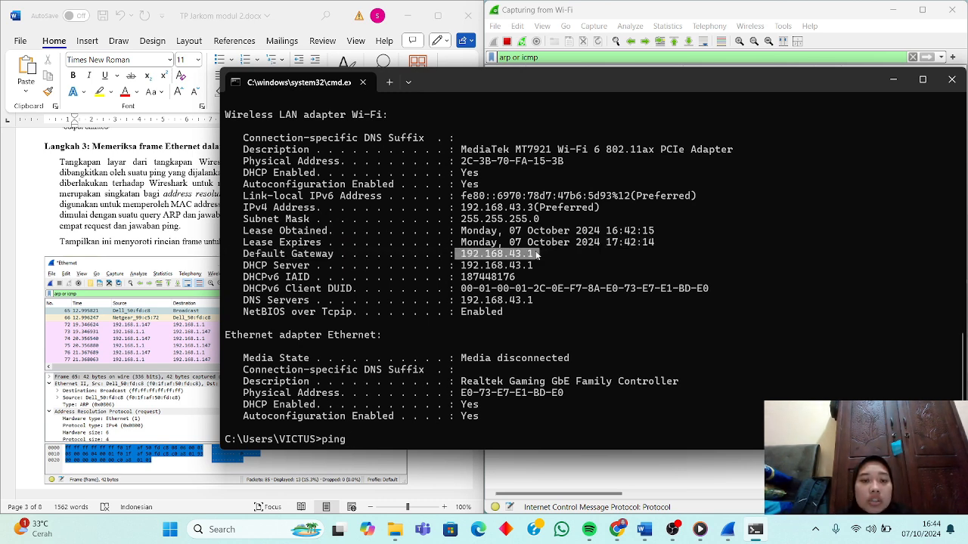
pyautogui.rightClick(537, 255)
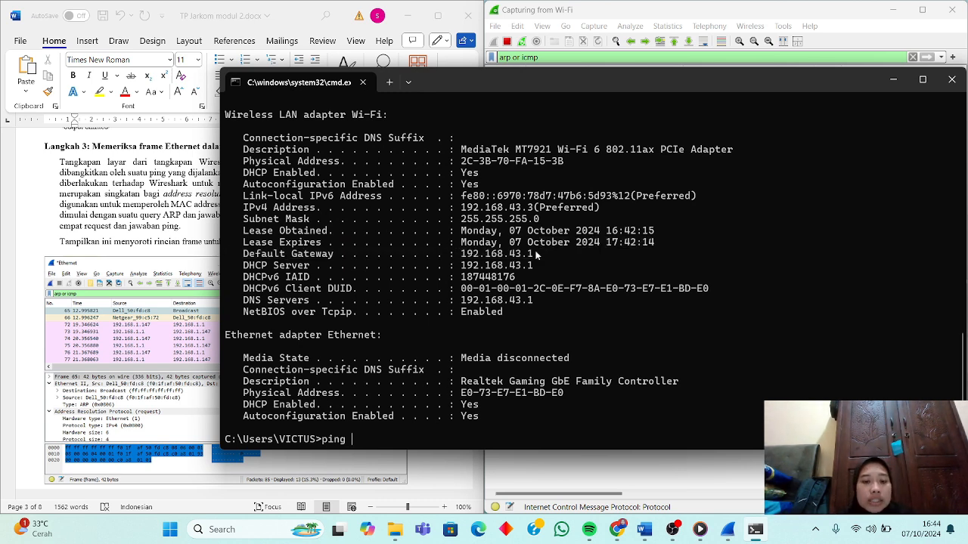
pyautogui.rightClick(399, 434)
pyautogui.press('Return')
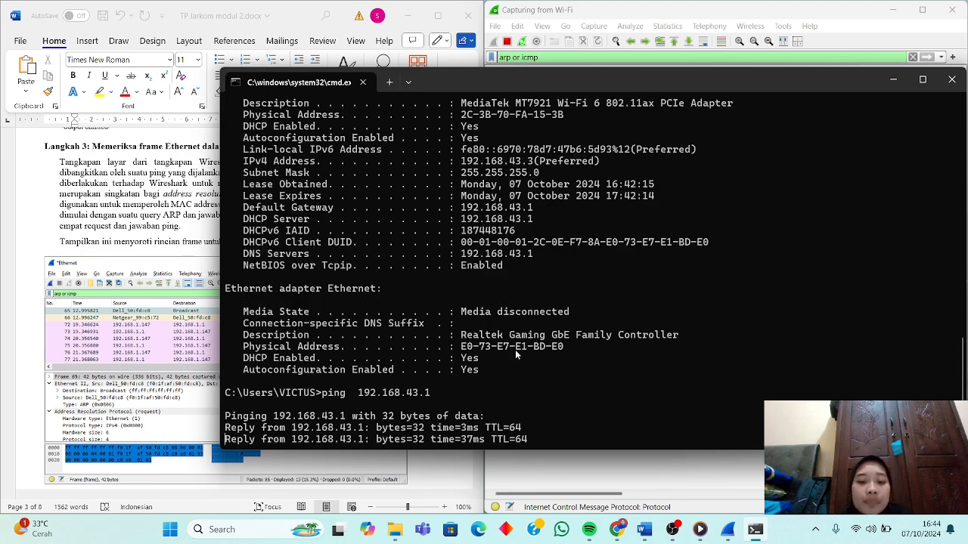
pyautogui.click(892, 83)
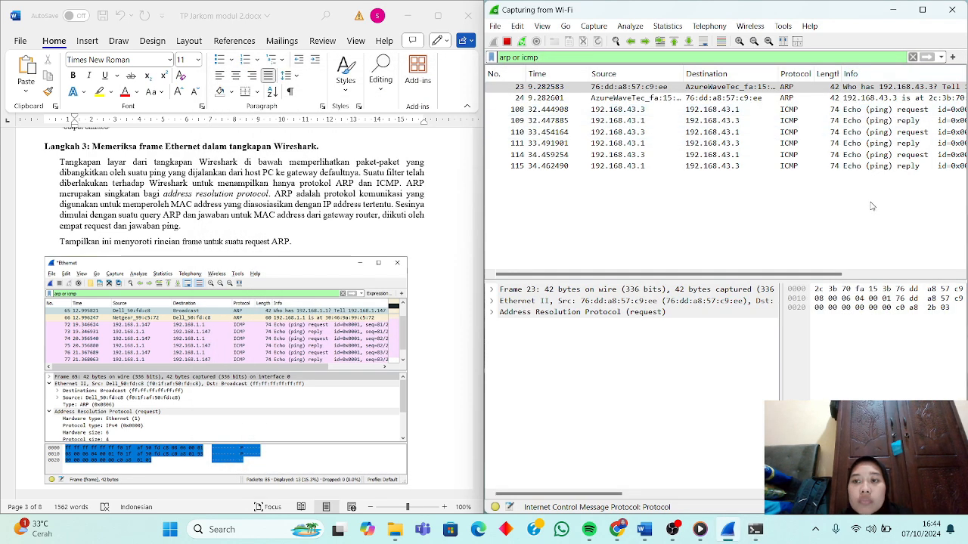
# - Compare the captured ARP request (frame 23) and ARP reply (frame 24) with the lab document's Langkah 3 screenshots
pyautogui.scroll(-1, 418, 362)
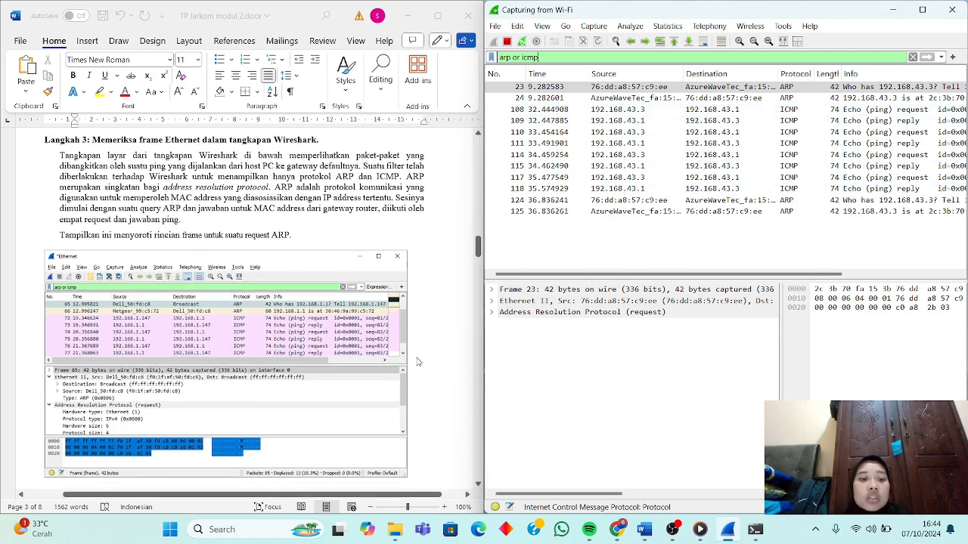
pyautogui.click(682, 87)
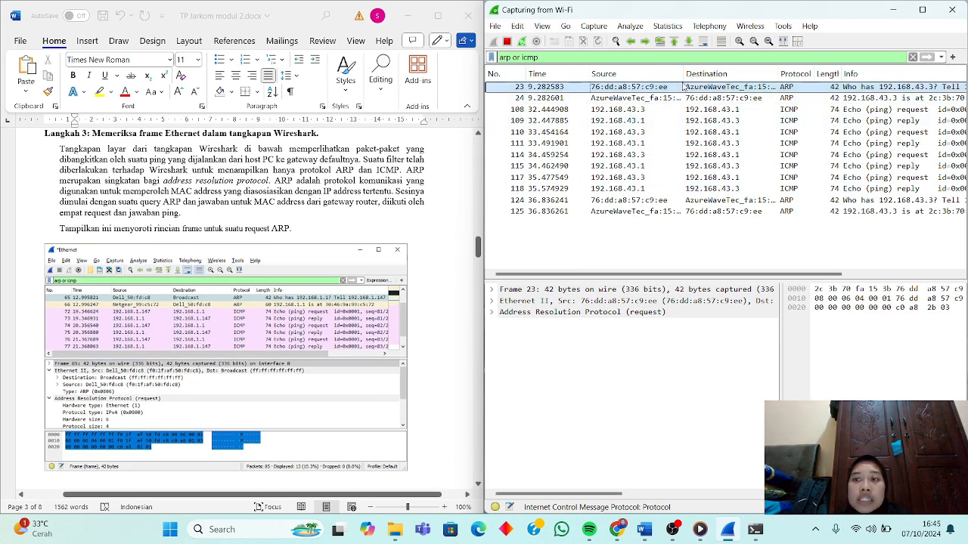
pyautogui.scroll(-7, 424, 332)
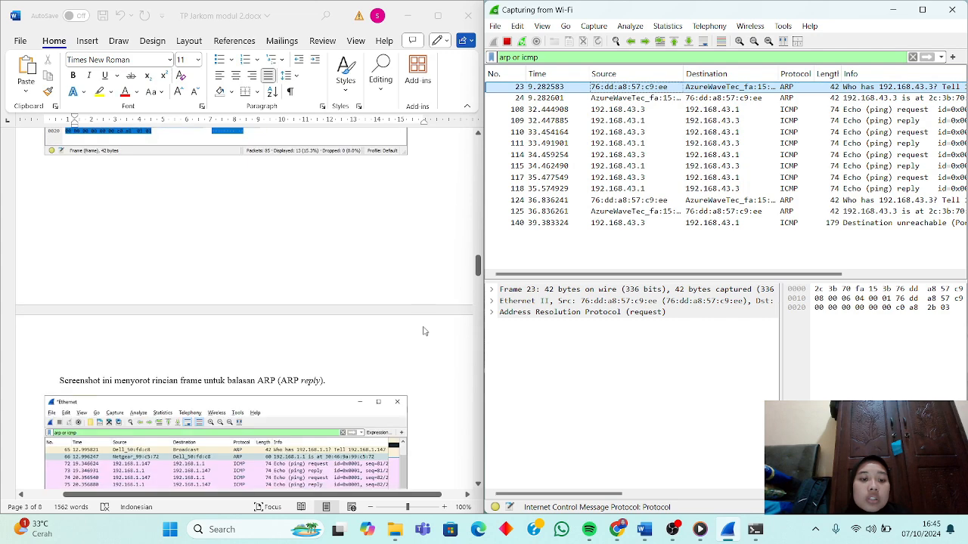
pyautogui.click(760, 99)
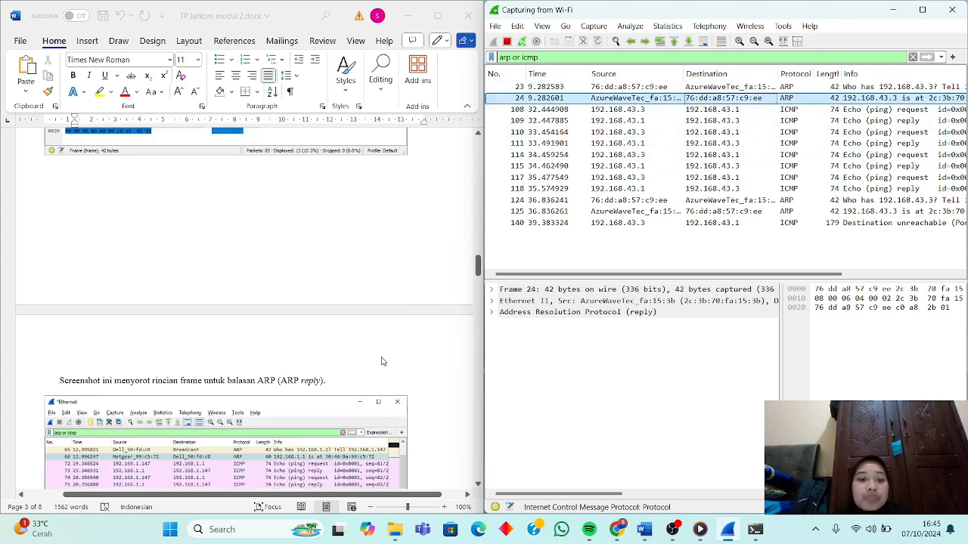
# - Expand the Ethernet II header of ARP request frame 23 to compare it with the Langkah 4 table
pyautogui.scroll(-12, 382, 361)
pyautogui.scroll(-6, 381, 361)
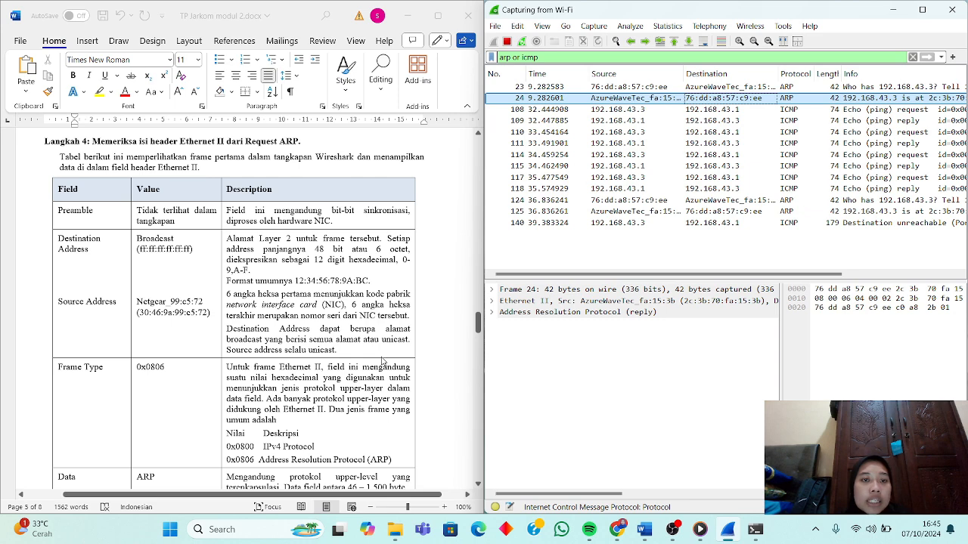
pyautogui.click(684, 86)
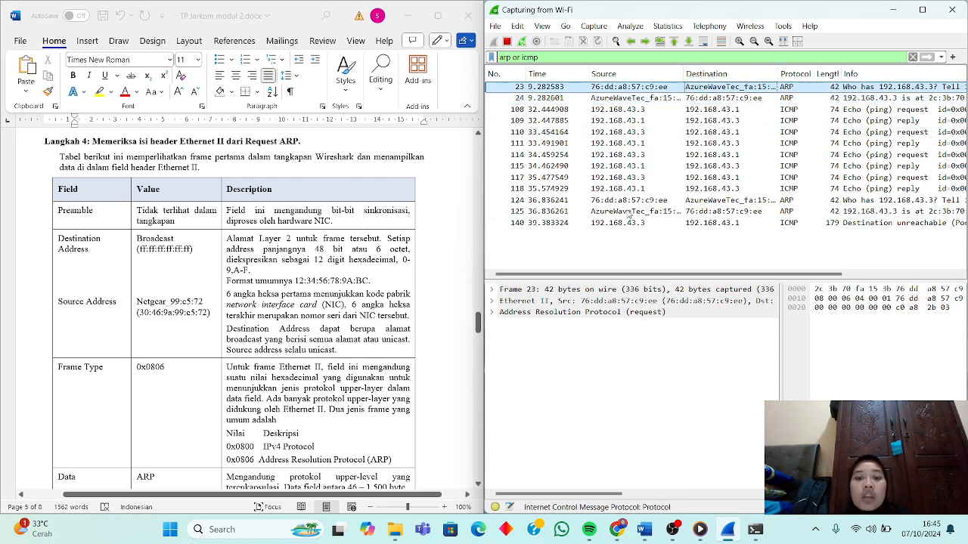
pyautogui.click(492, 301)
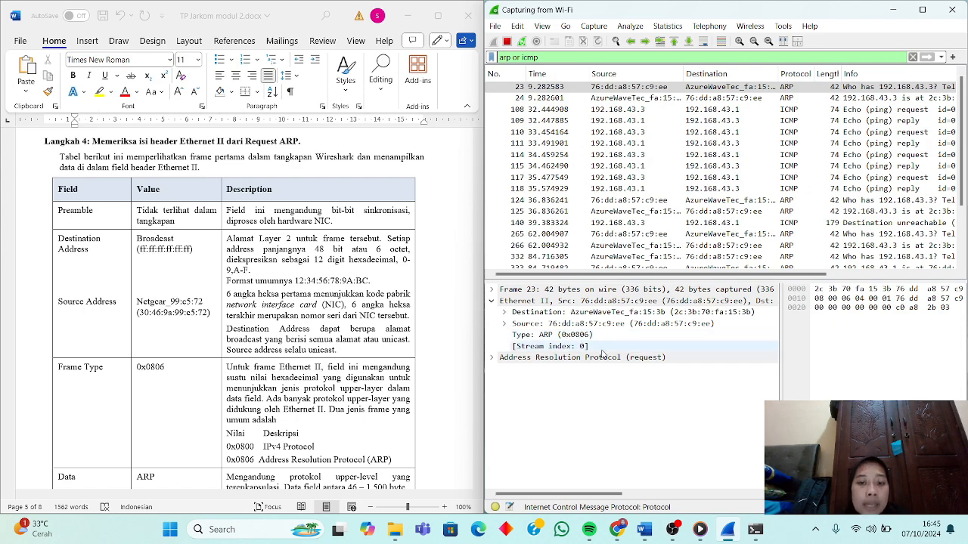
# - Read the remaining rows of the Langkah 4 header table and the Pertanyaan questions in the lab document
pyautogui.scroll(-4, 414, 406)
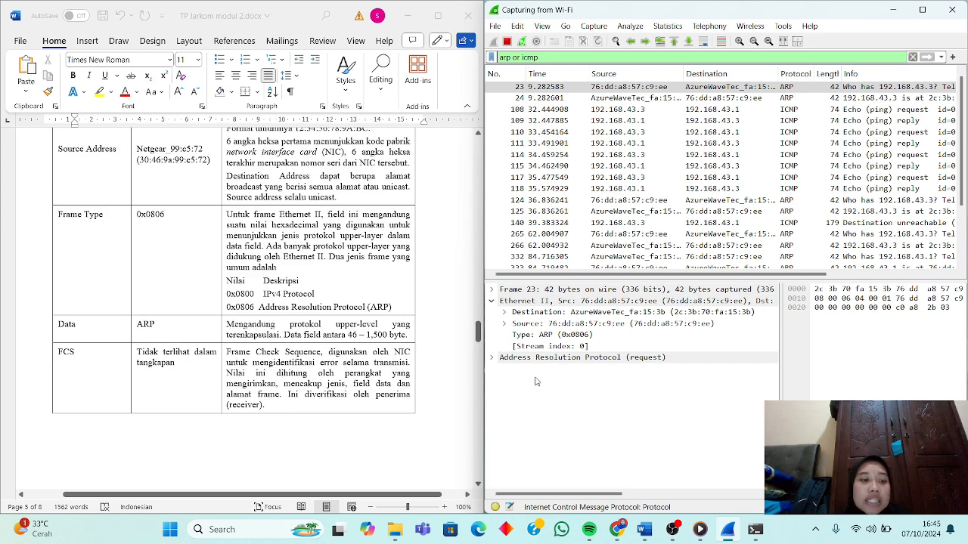
pyautogui.scroll(-8, 265, 419)
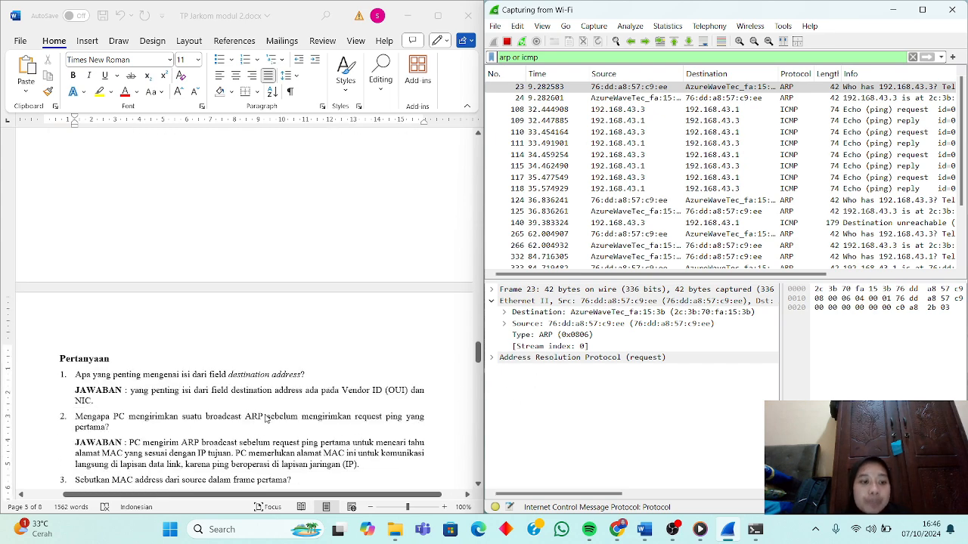
pyautogui.scroll(-1, 265, 419)
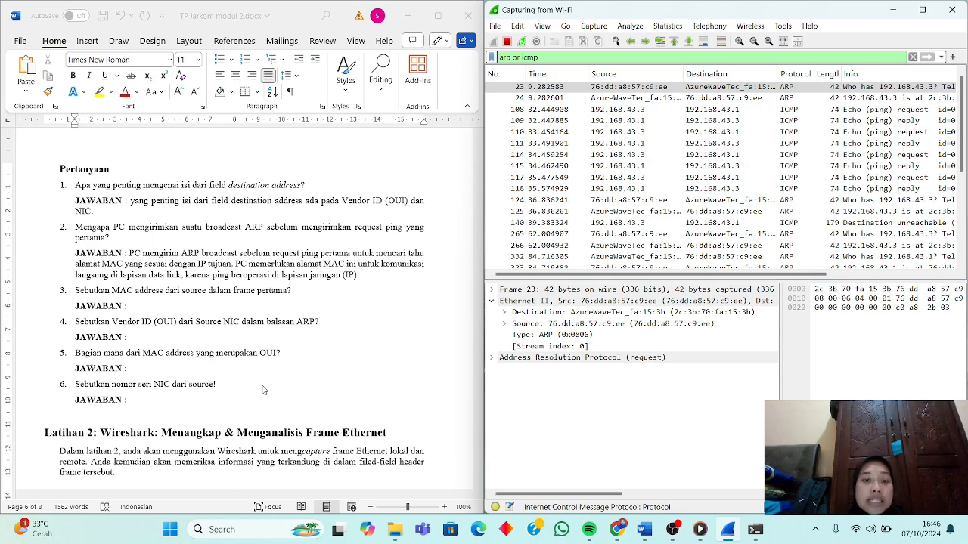
# - Answer question 3 in the lab document with frame 23's source MAC address, written as "76:dd:a8:57:c9:ee (76:dd:a8:57:c9:ee)"
pyautogui.scroll(-2, 319, 305)
pyautogui.scroll(-1, 319, 306)
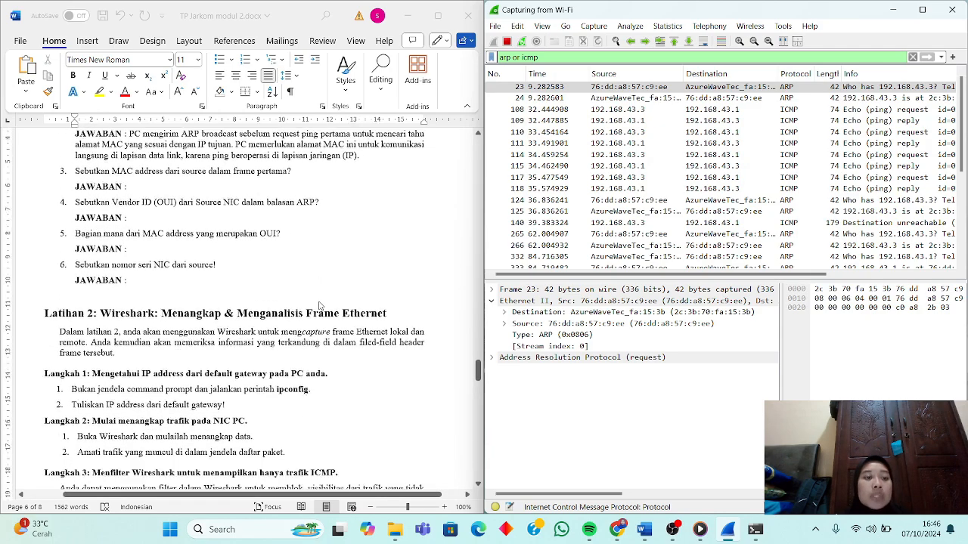
pyautogui.scroll(-1, 319, 305)
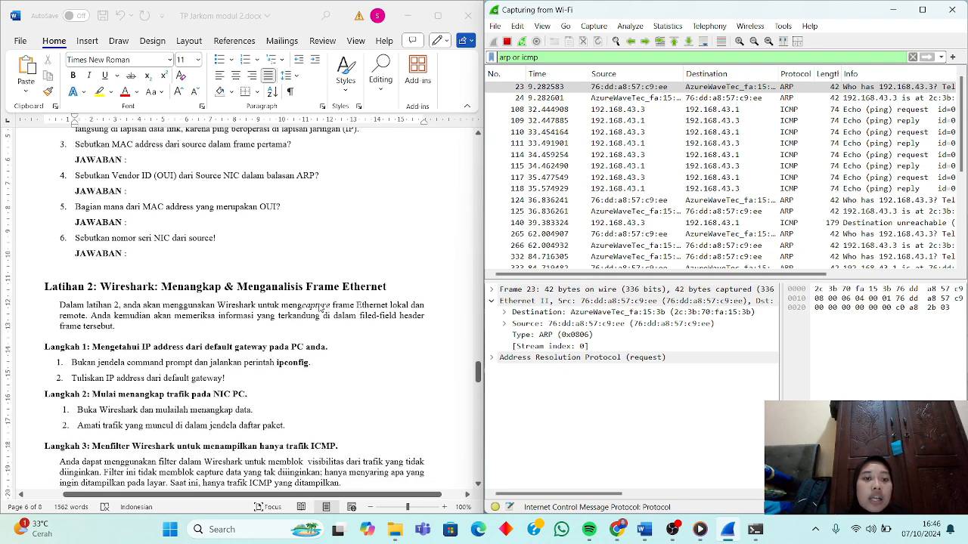
pyautogui.click(650, 88)
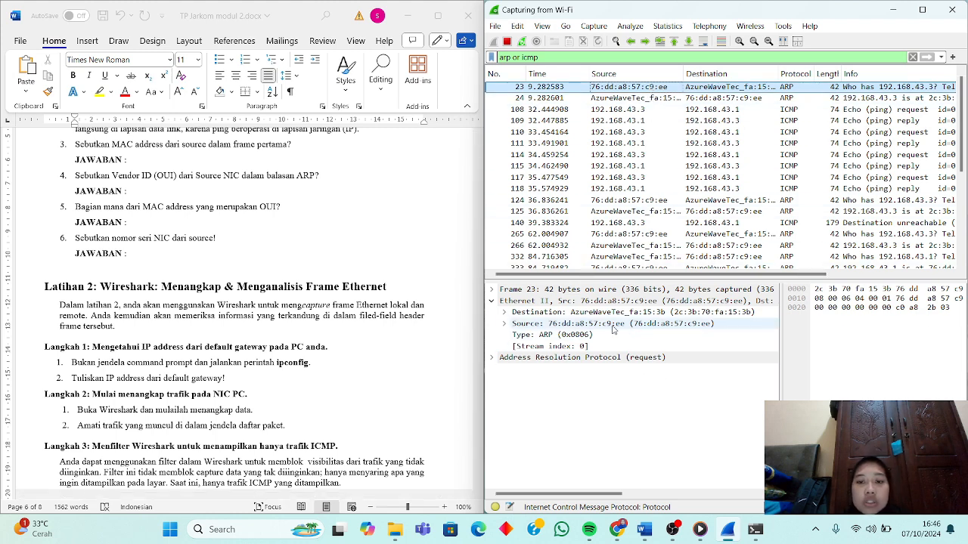
pyautogui.click(167, 162)
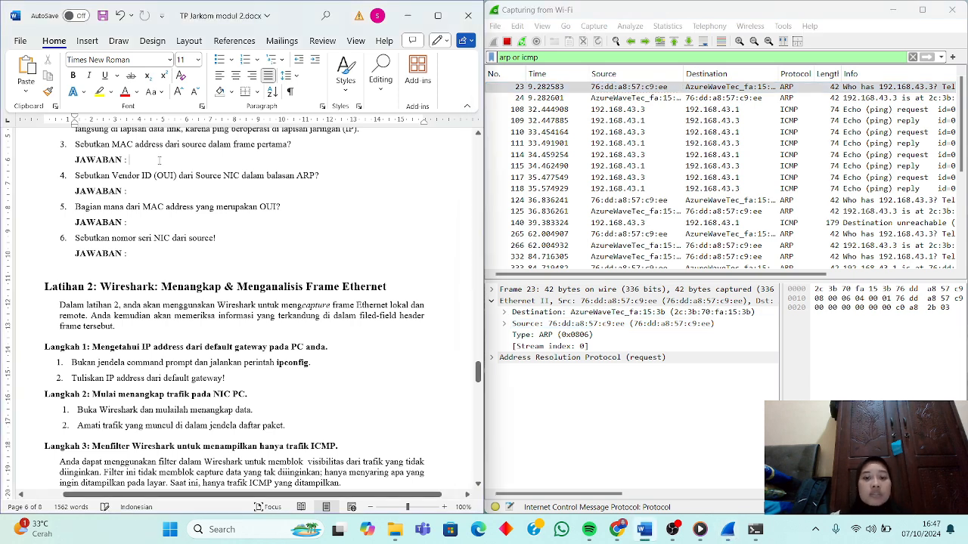
pyautogui.write('76')
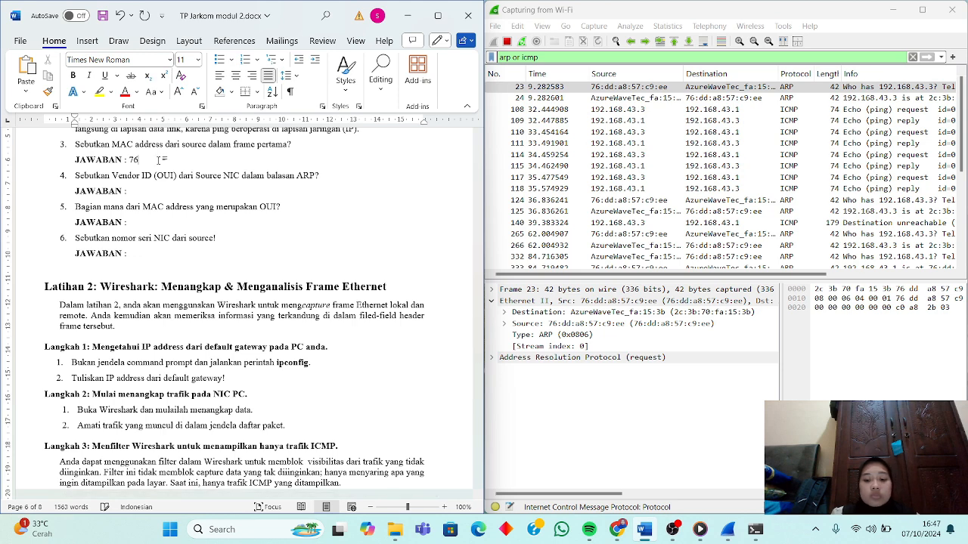
pyautogui.write(':dd:')
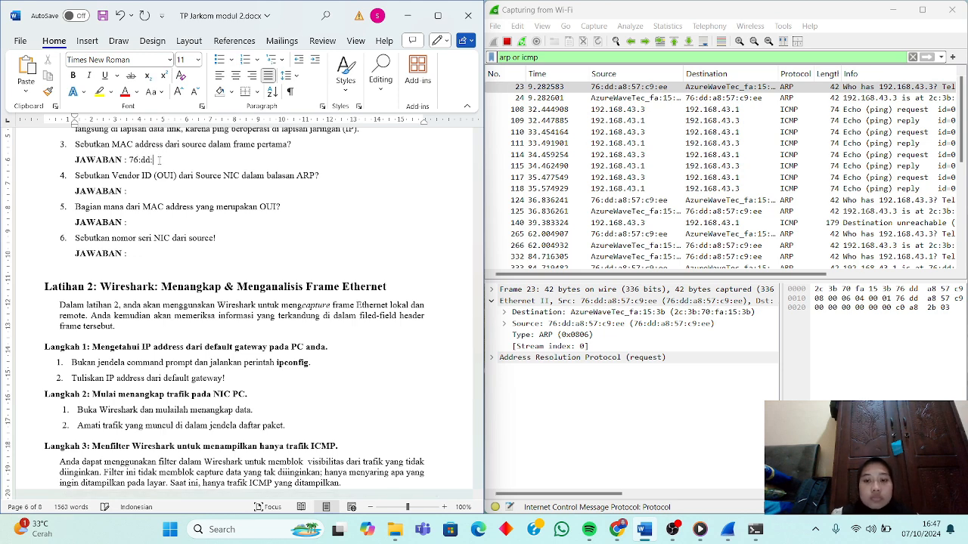
pyautogui.write('a8')
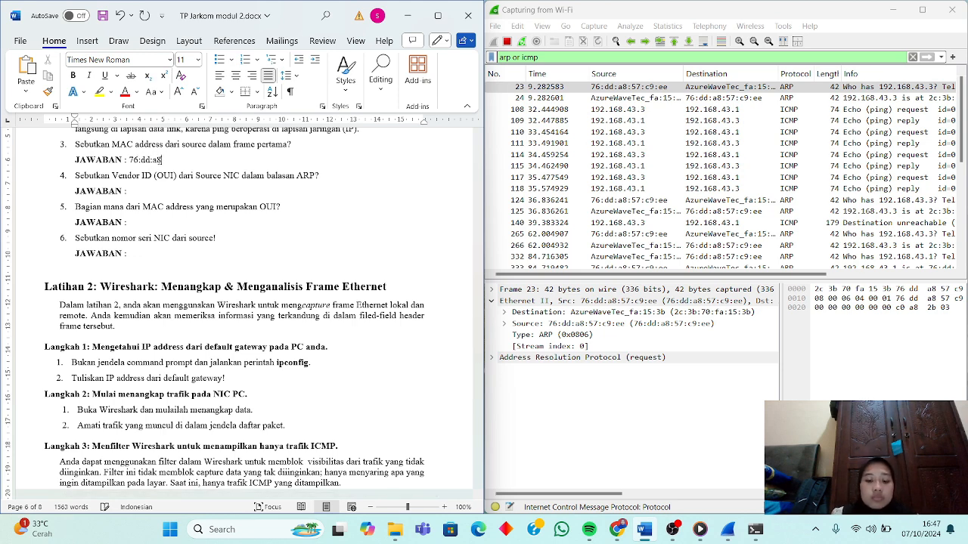
pyautogui.write(':57')
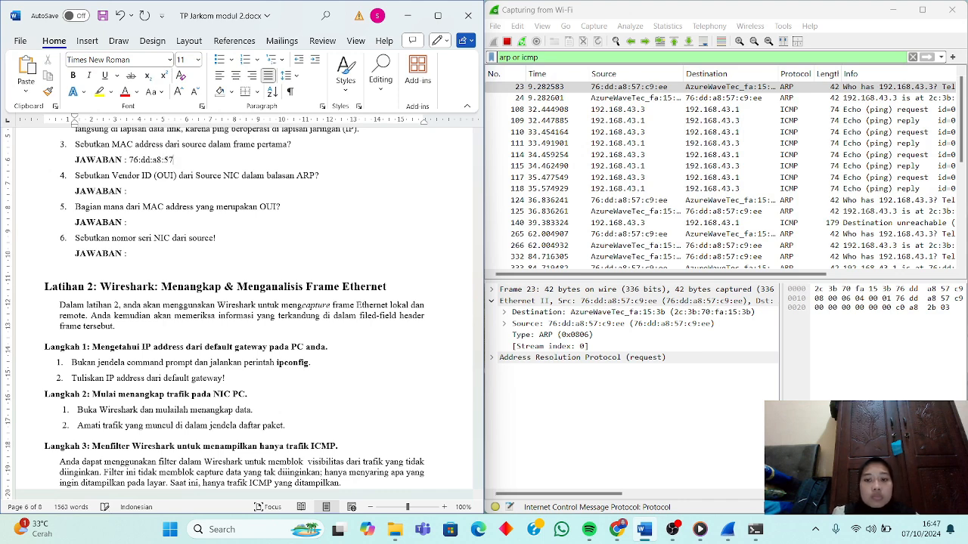
pyautogui.write(':c9:e')
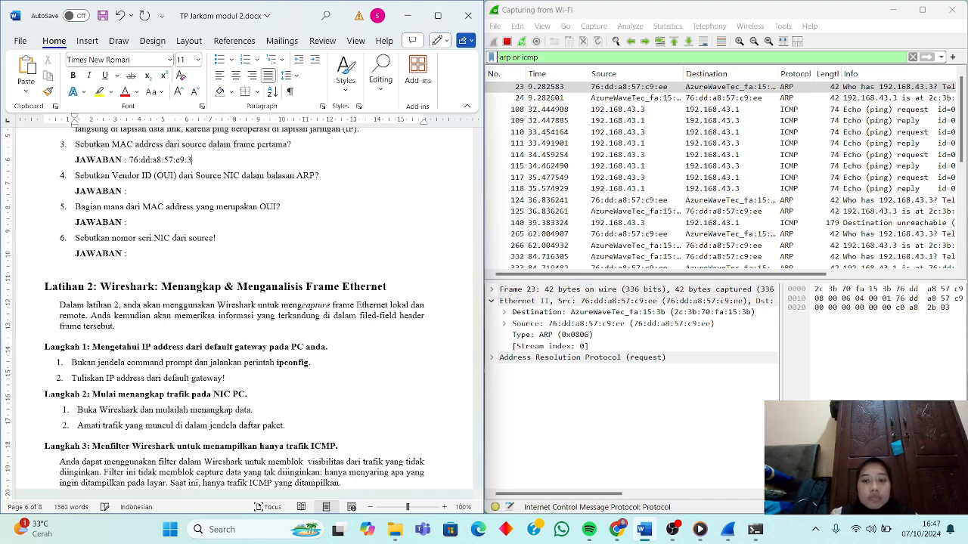
pyautogui.press('BackSpace')
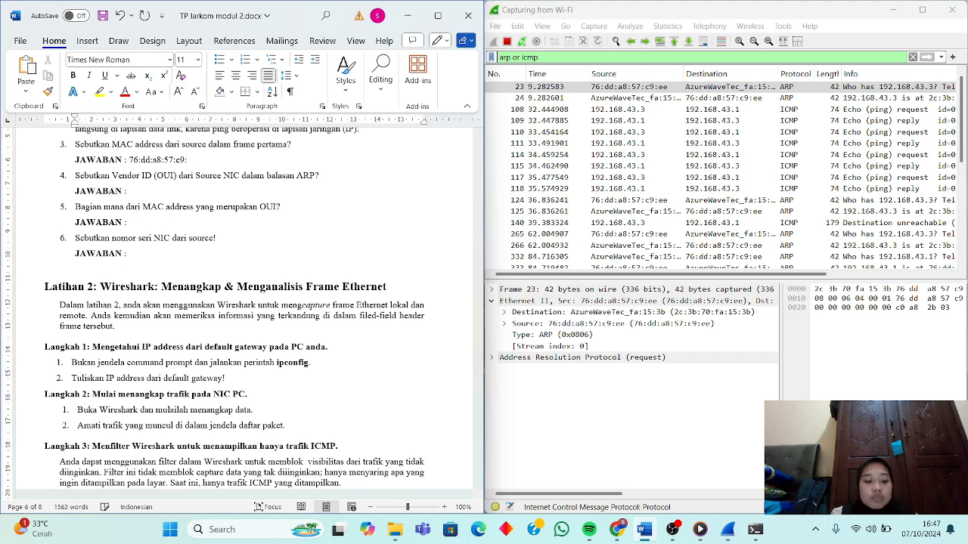
pyautogui.write('ee (')
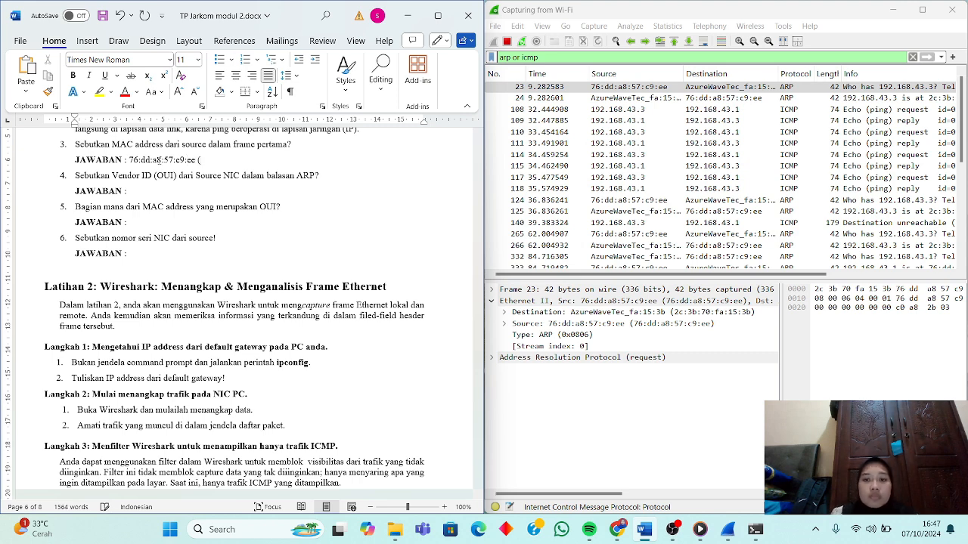
pyautogui.write('76')
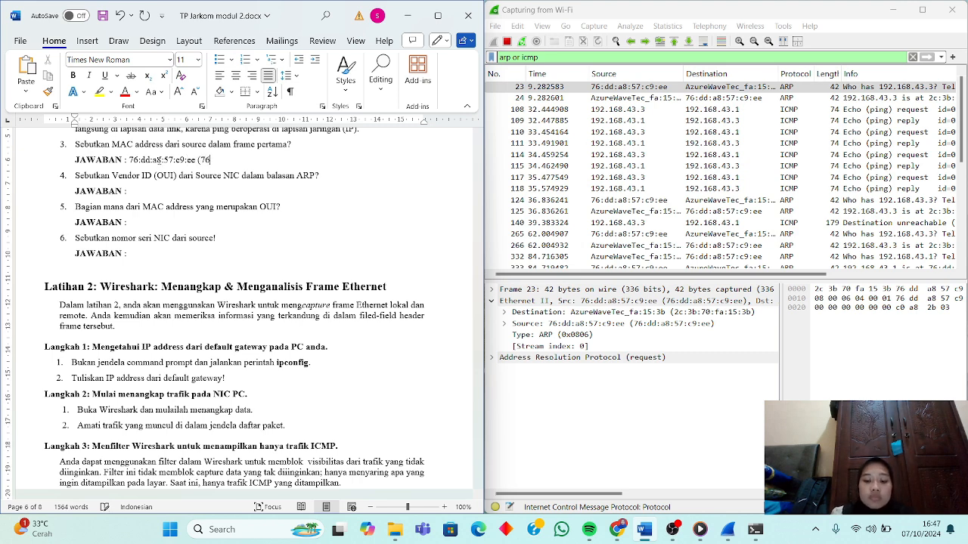
pyautogui.write(':')
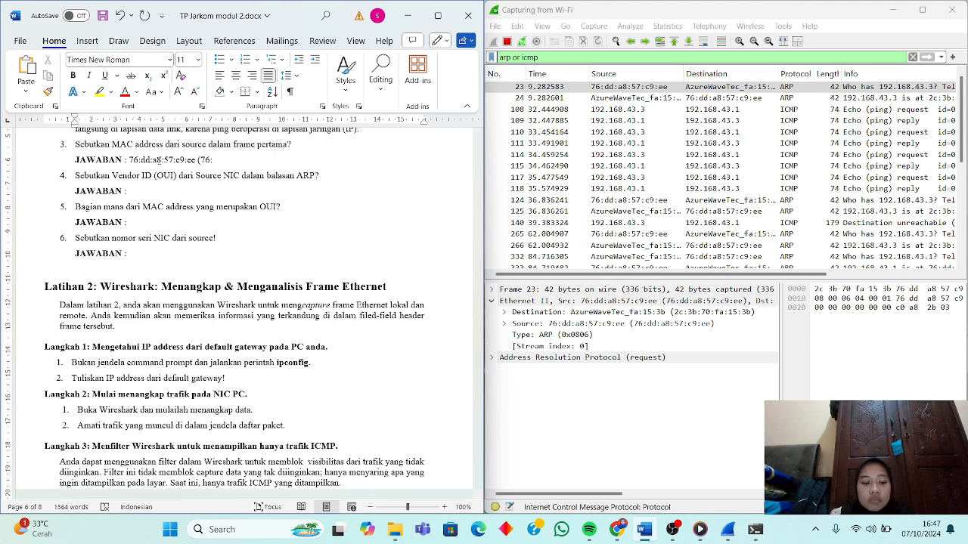
pyautogui.write('dd:a8:')
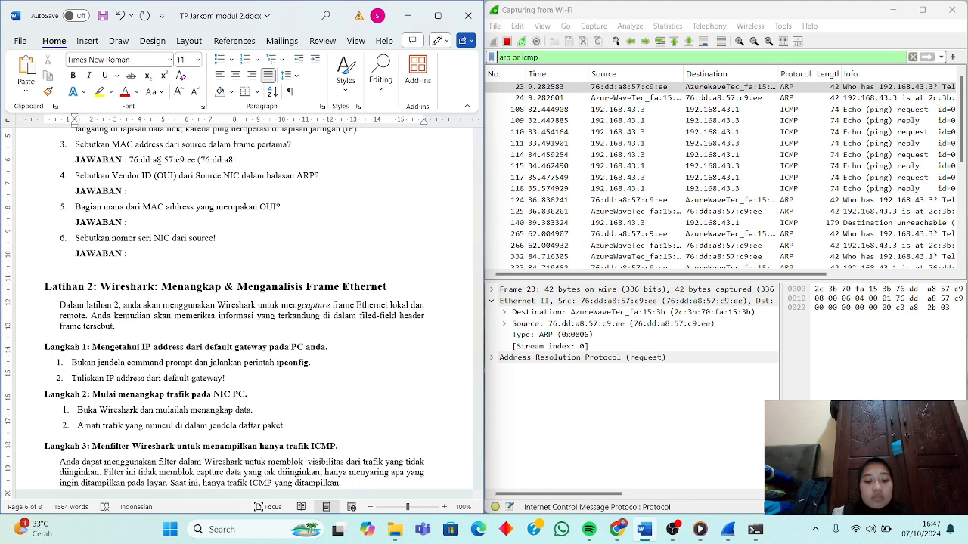
pyautogui.write('57:c9')
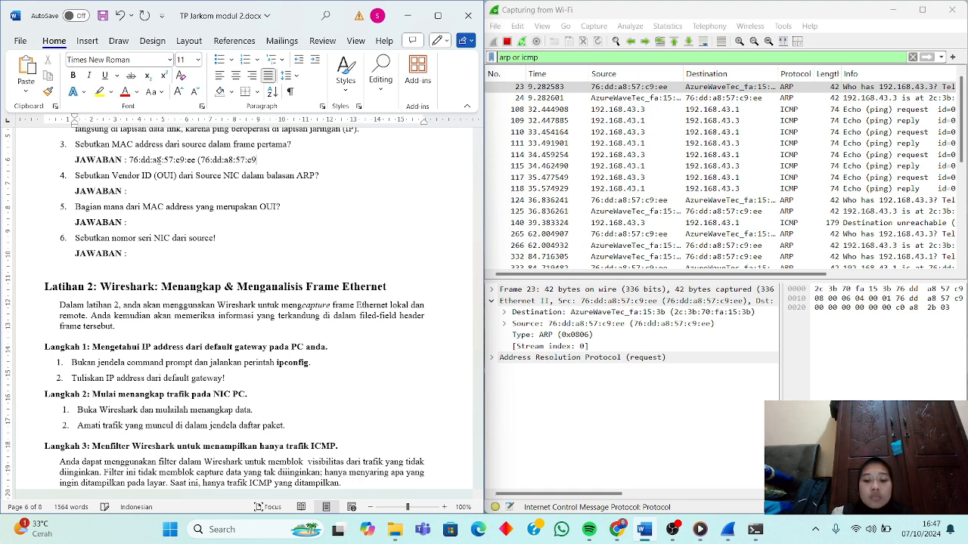
pyautogui.write(':ee)')
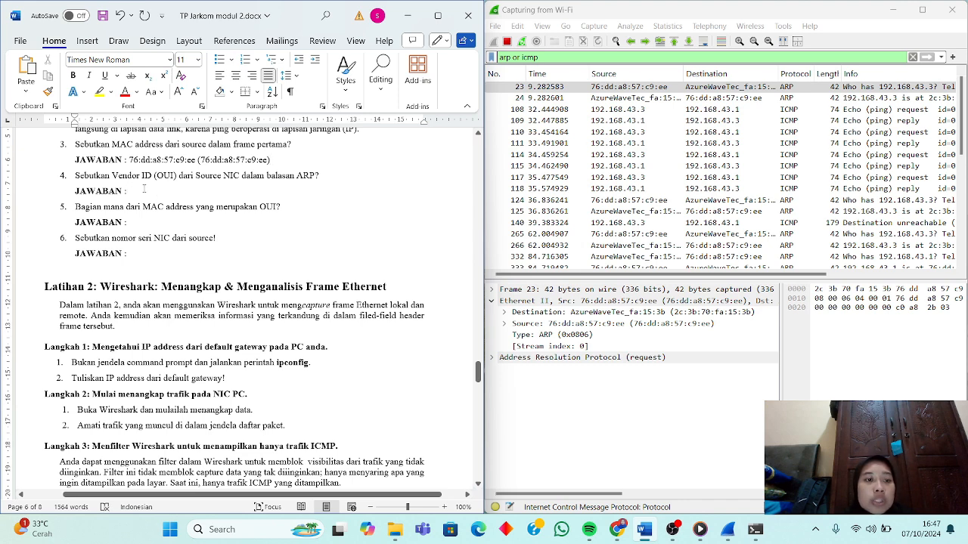
# - Answer question 4 with the source of ARP reply frame 24, written as "AzureWaveTec_fa:15:3b (2c:3b:70:15:3b)"
pyautogui.click(143, 189)
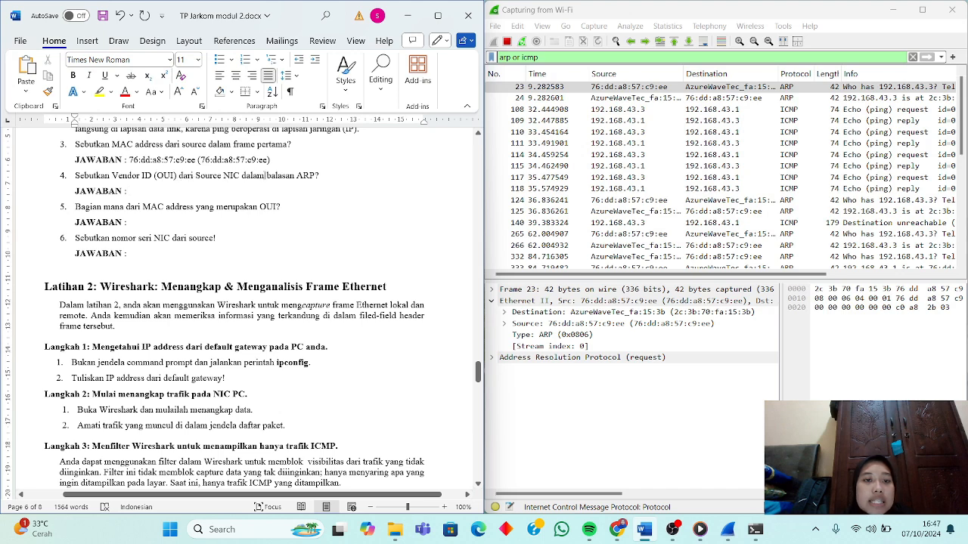
pyautogui.click(549, 99)
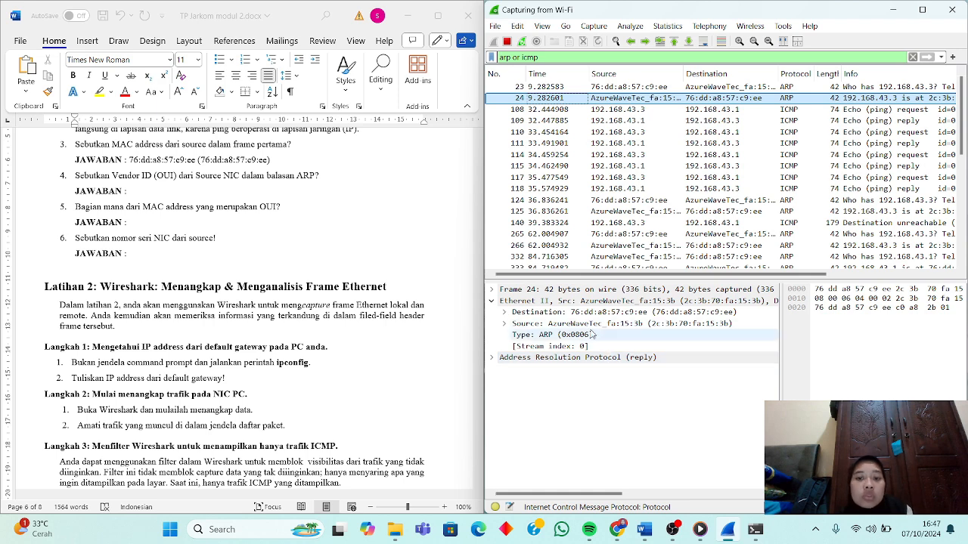
pyautogui.click(165, 186)
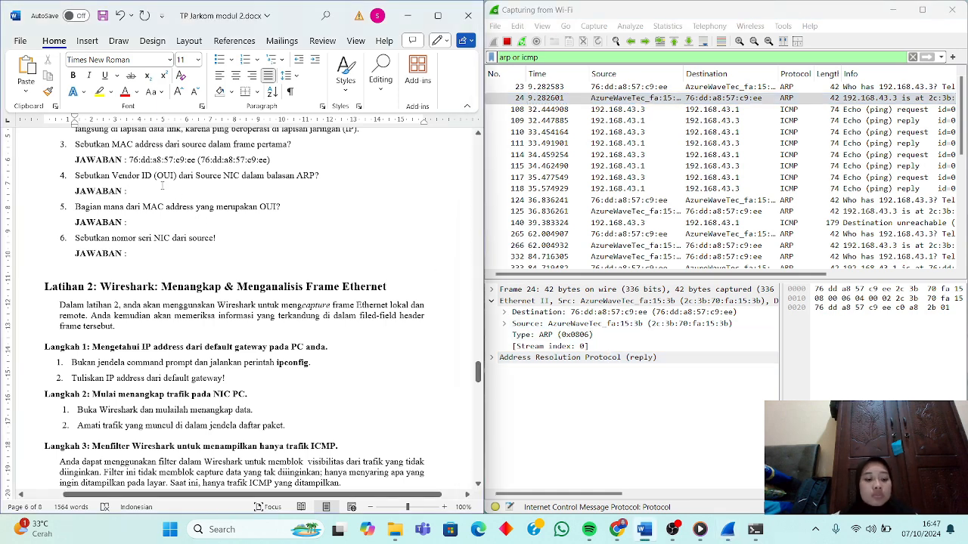
pyautogui.write('AZU')
pyautogui.press('BackSpace')
pyautogui.press('BackSpace')
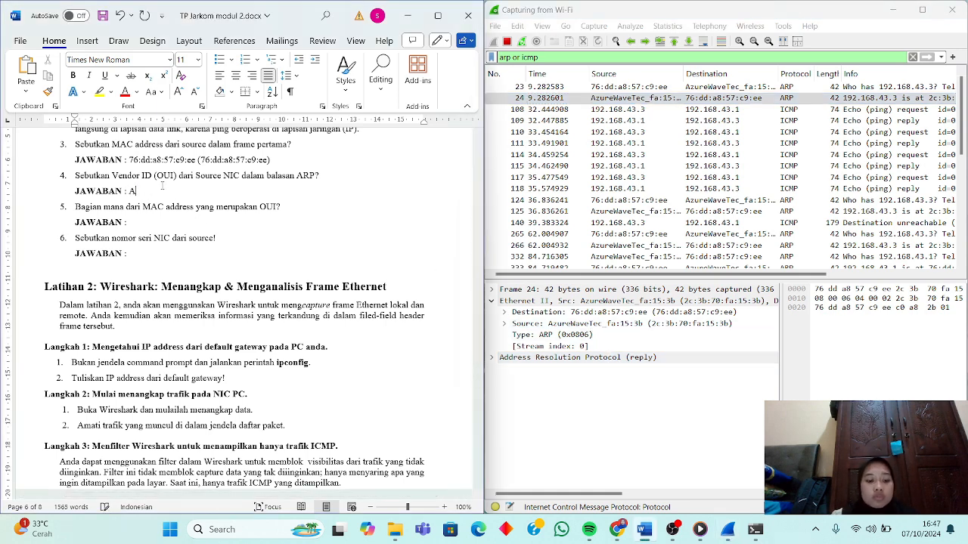
pyautogui.write('zure')
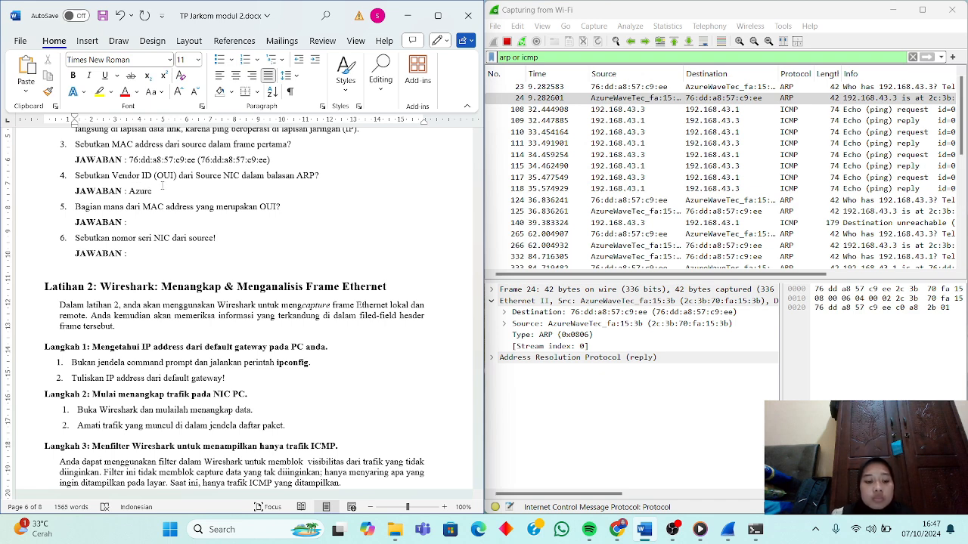
pyautogui.write('WAVE')
pyautogui.press('BackSpace')
pyautogui.press('BackSpace')
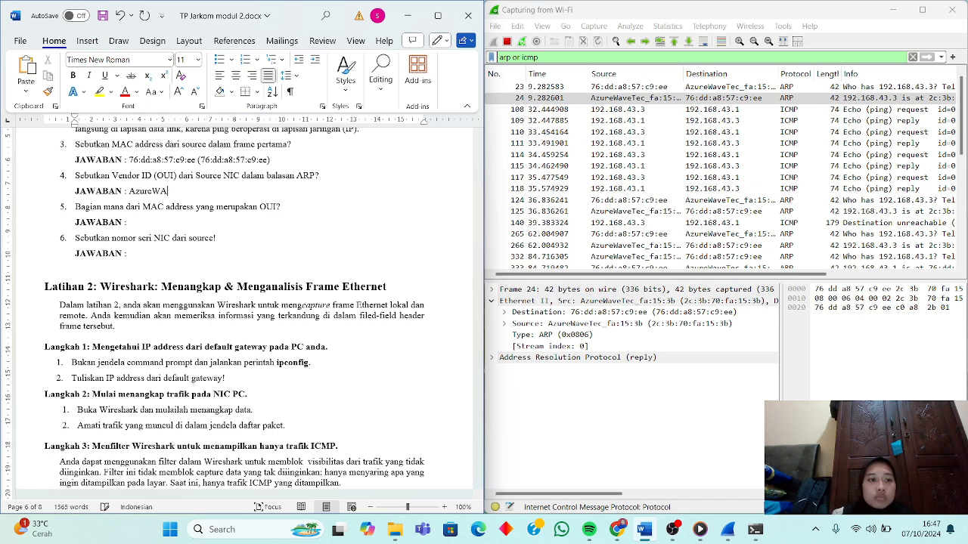
pyautogui.press('BackSpace')
pyautogui.press('Num_Lock')
pyautogui.write('a')
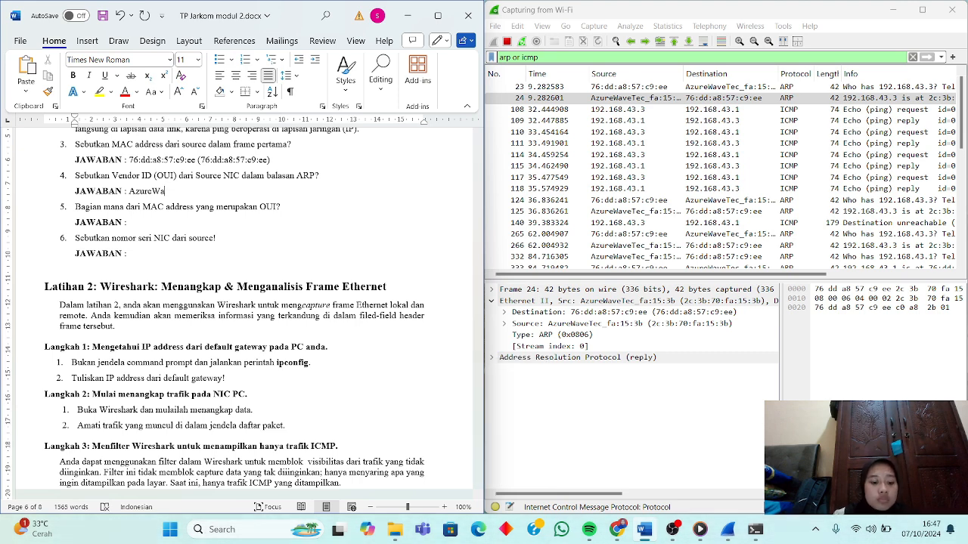
pyautogui.write('veTec')
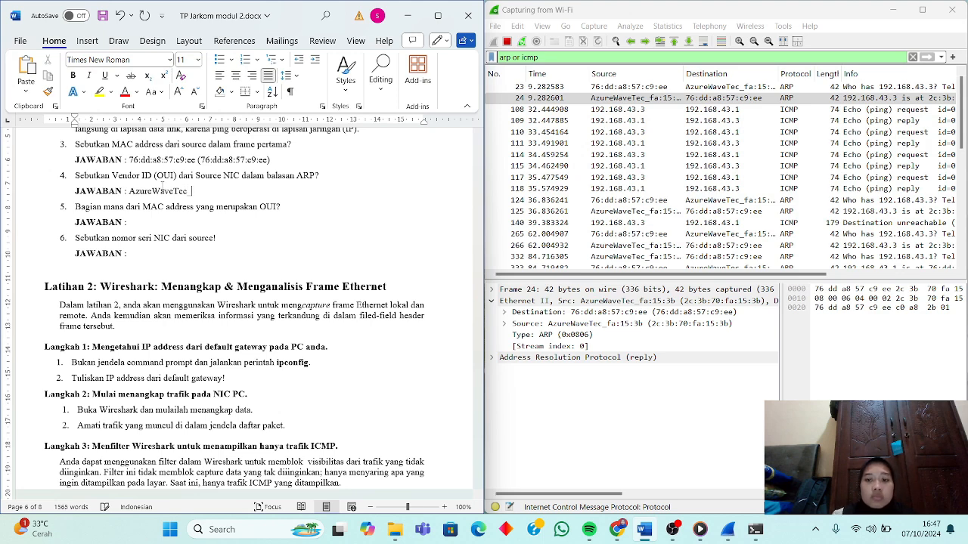
pyautogui.write('_fa:1')
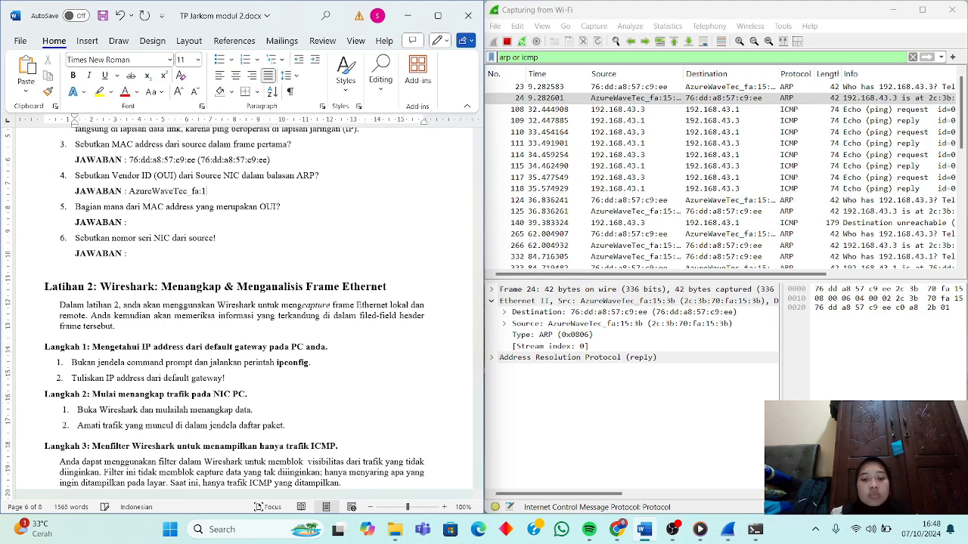
pyautogui.write('5:3b (')
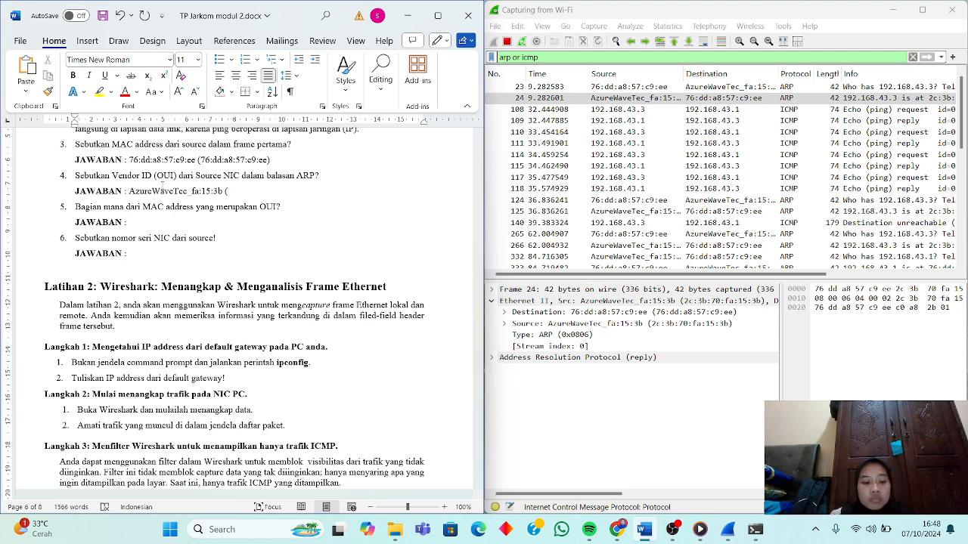
pyautogui.write('2c:3b:70:')
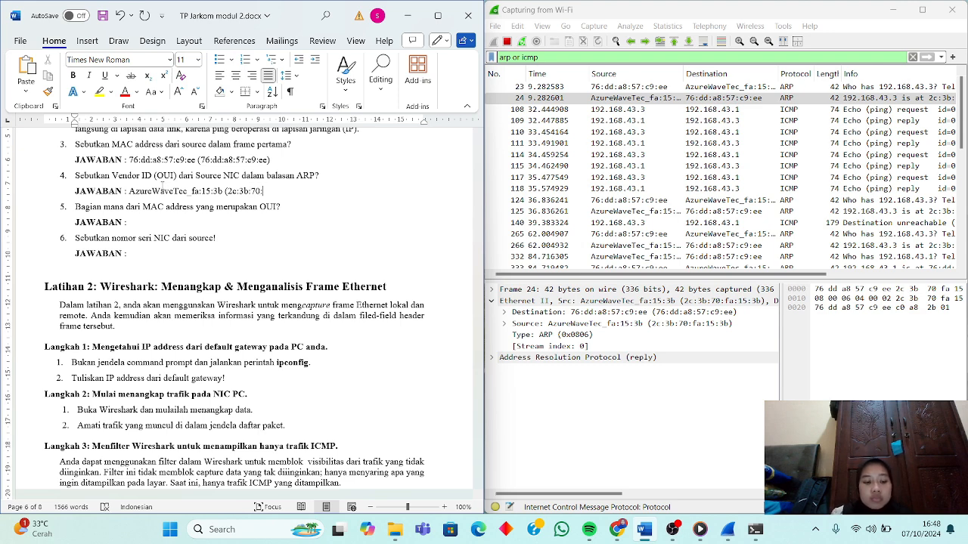
pyautogui.write('15:')
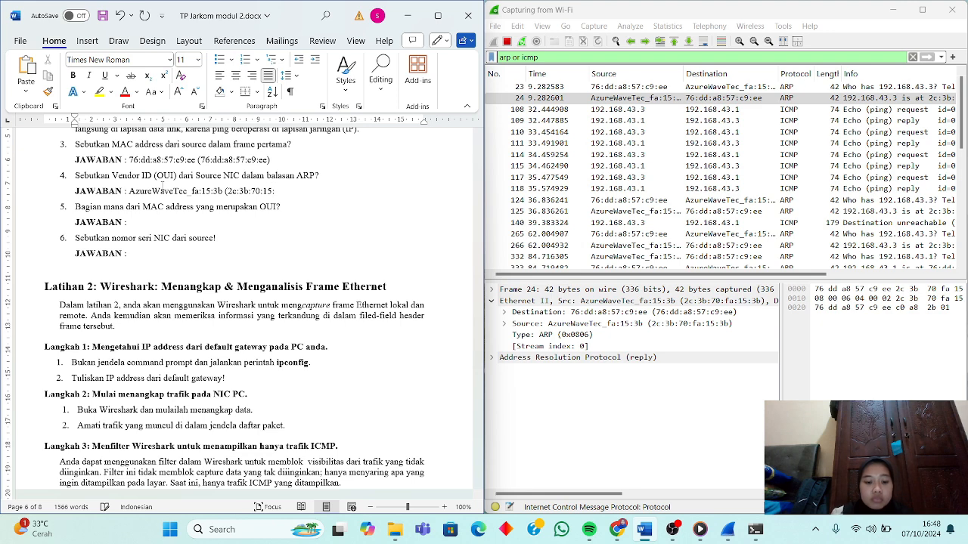
pyautogui.write('3b)')
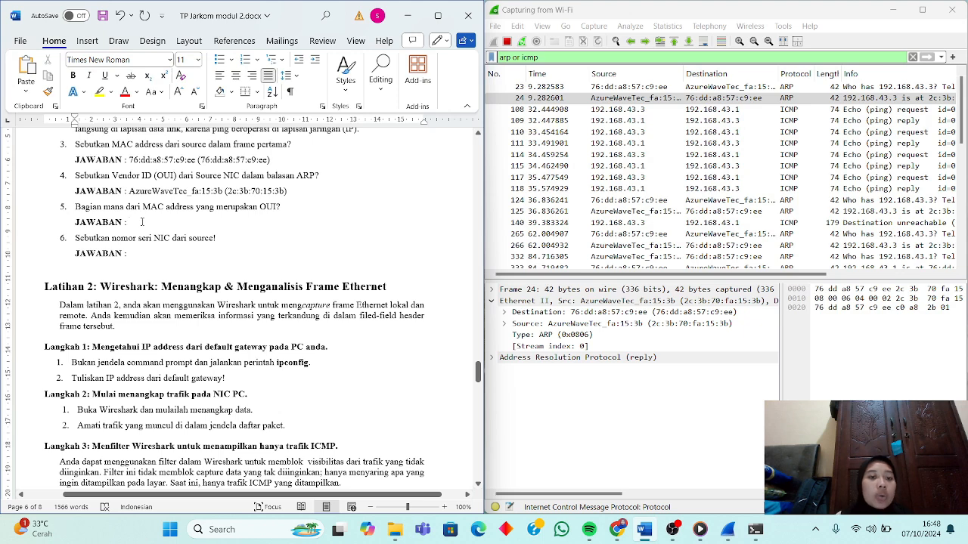
# - Answer question 5 with "3 oktet pertama" and question 6 with the NIC serial number "fa:15:3b"
pyautogui.write('3 ok')
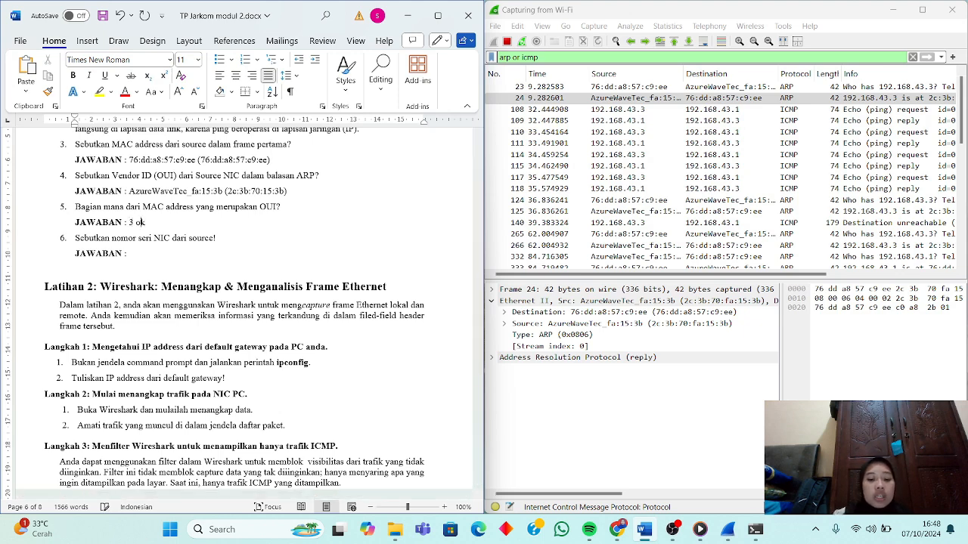
pyautogui.write('tet pertama')
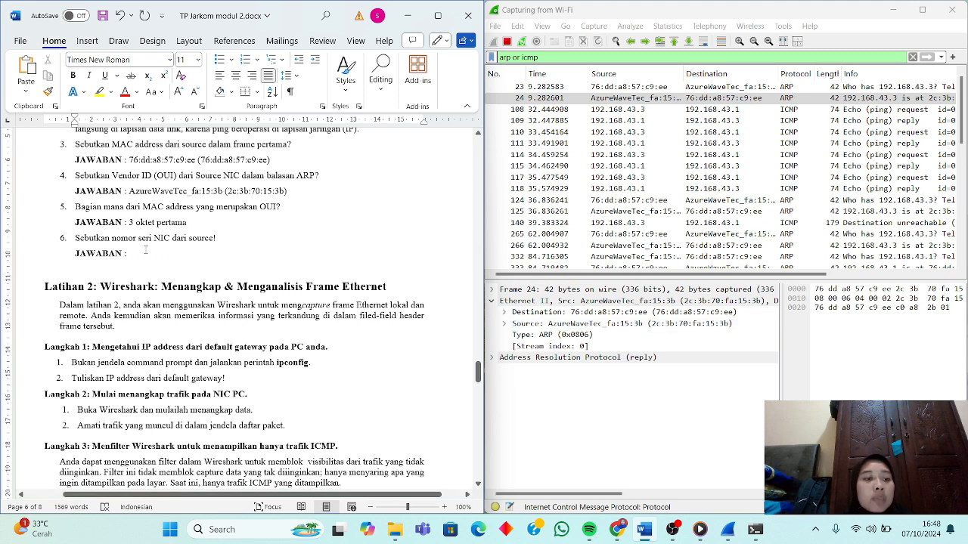
pyautogui.write('fa')
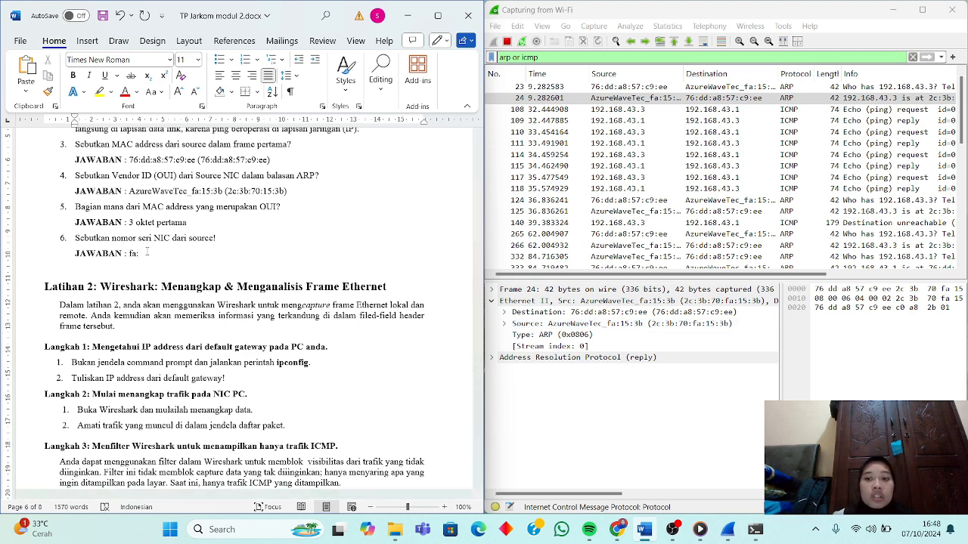
pyautogui.write(':15:')
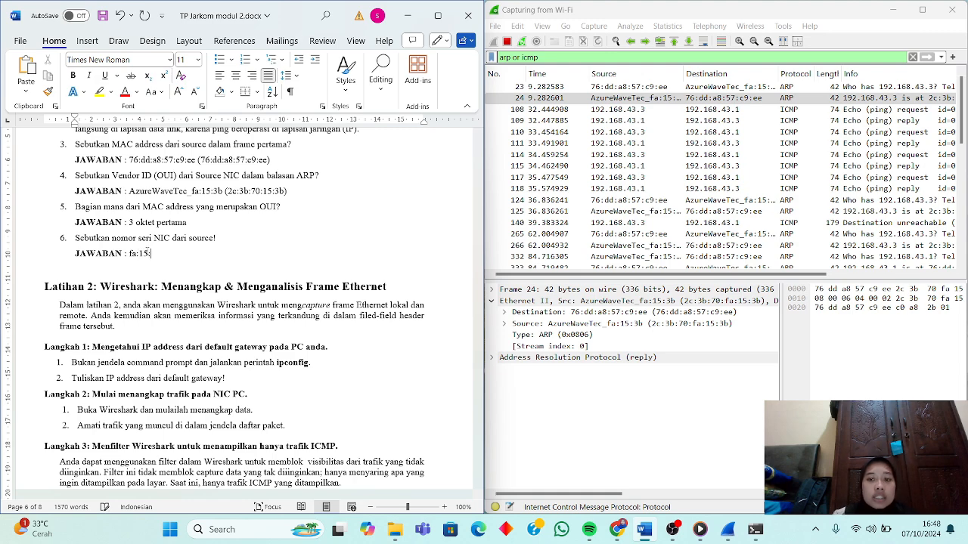
pyautogui.write('3b')
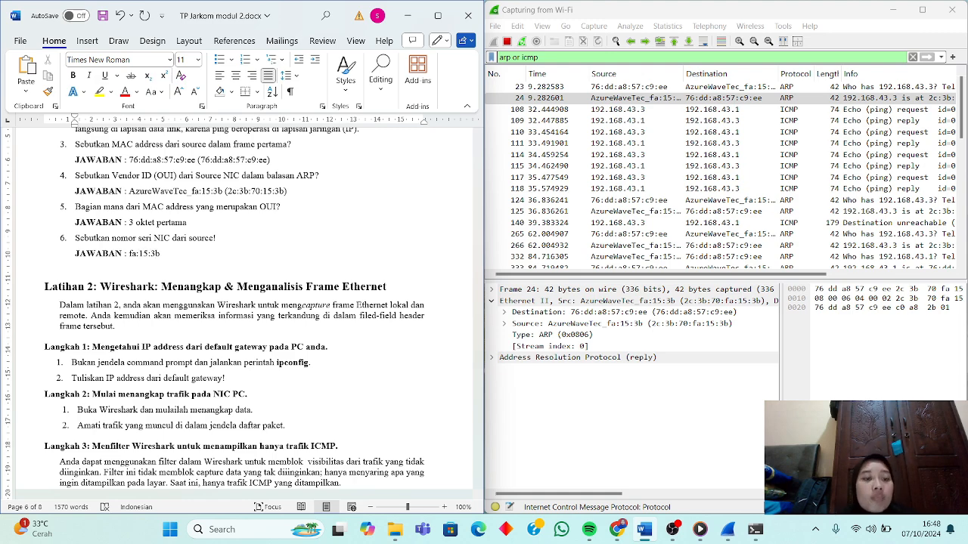
# - Read the Latihan 2 instructions from Langkah 1 to Langkah 5 in the lab document
pyautogui.scroll(-2, 148, 251)
pyautogui.scroll(-4, 147, 251)
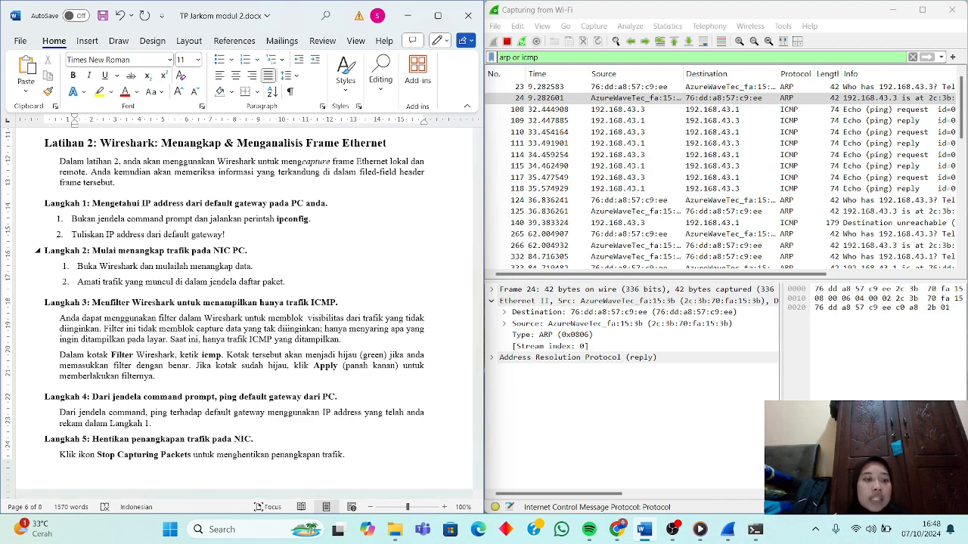
# - Run ipconfig in a new command prompt window and highlight the Wi-Fi adapter's default gateway address
pyautogui.scroll(-1, 243, 314)
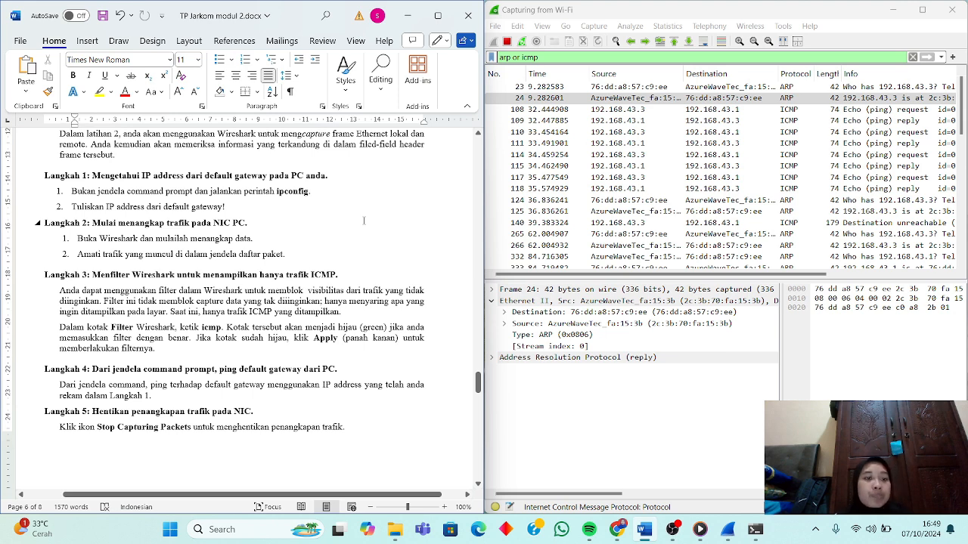
pyautogui.press('super+r')
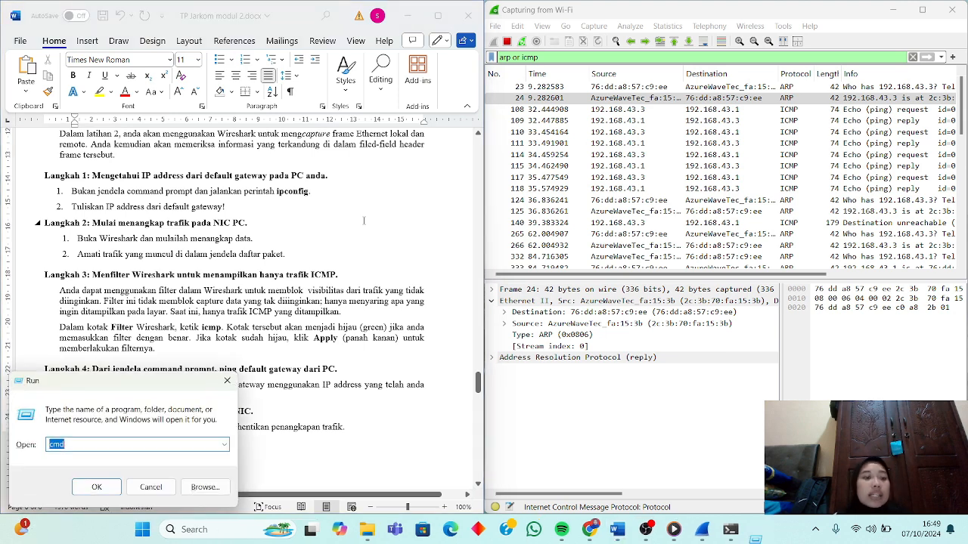
pyautogui.click(97, 490)
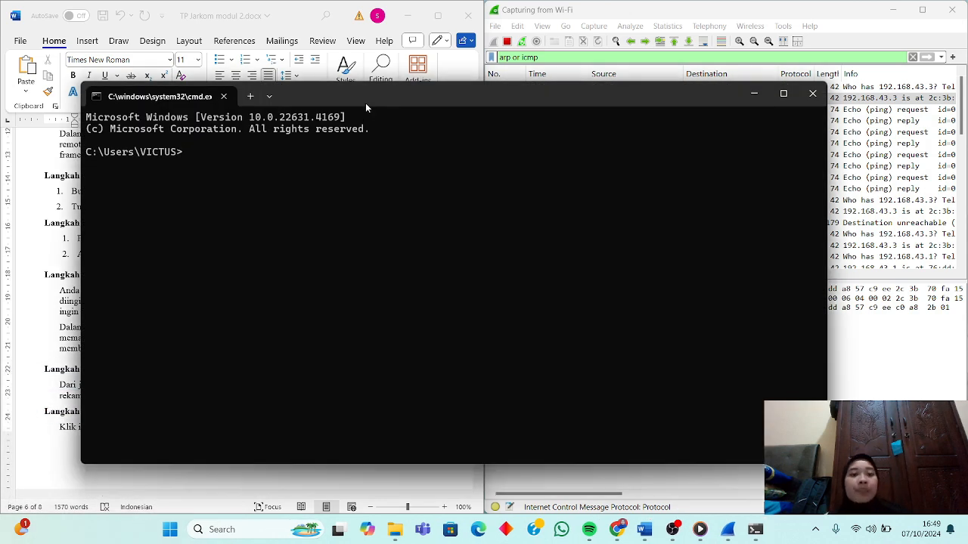
pyautogui.moveTo(365, 103); pyautogui.dragTo(601, 114)
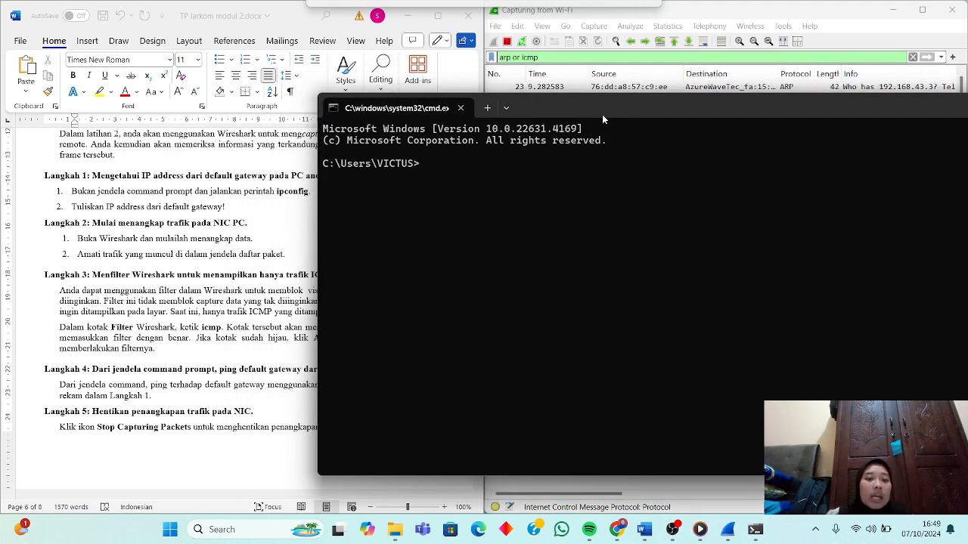
pyautogui.write('ipco')
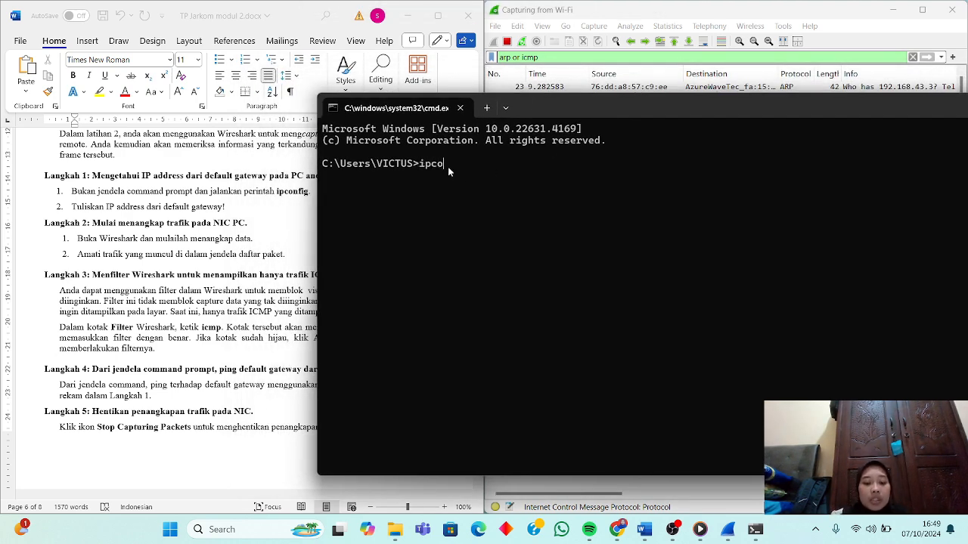
pyautogui.write('nfig')
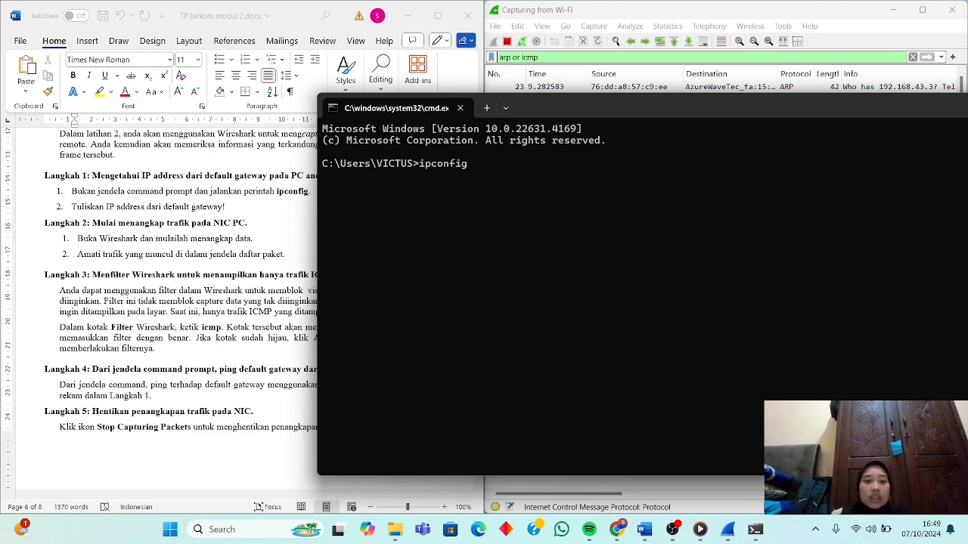
pyautogui.press('Return')
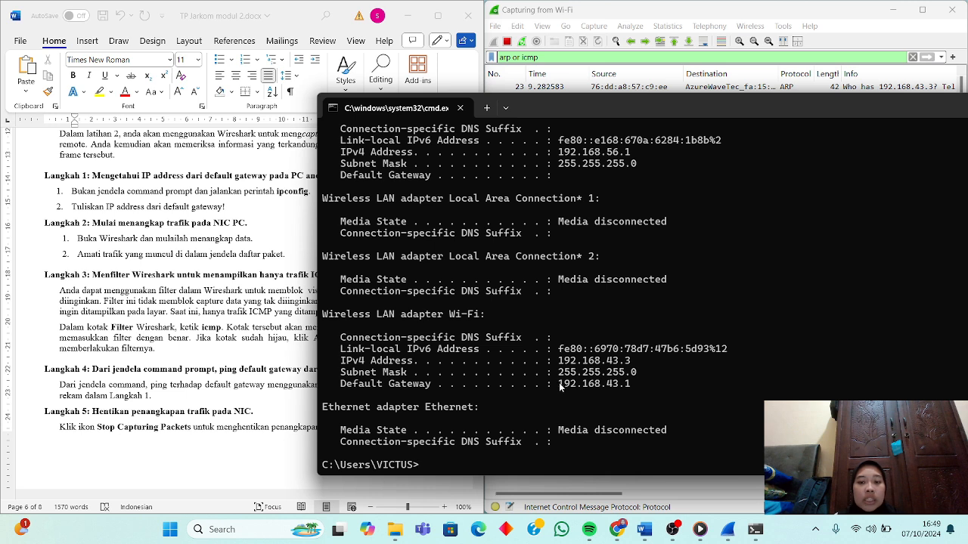
pyautogui.moveTo(559, 386); pyautogui.dragTo(634, 386)
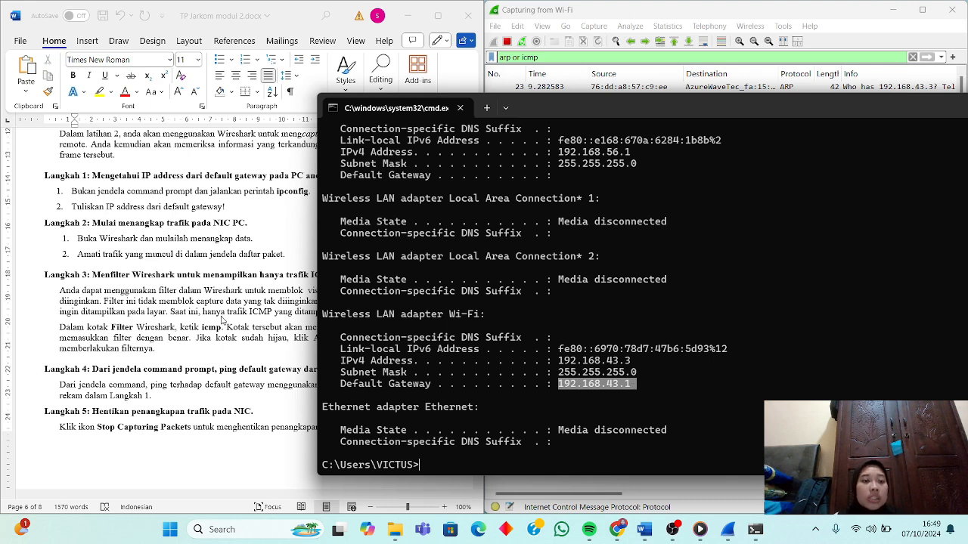
# - Move the command prompt window fully into view and minimise it to uncover the lab document and Wireshark
pyautogui.scroll(-3, 221, 323)
pyautogui.scroll(-1, 221, 323)
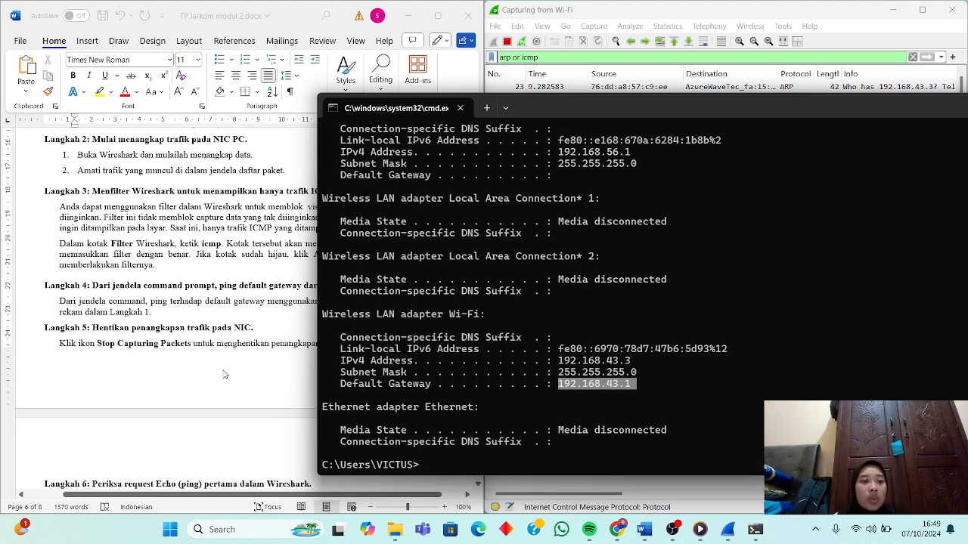
pyautogui.click(223, 374)
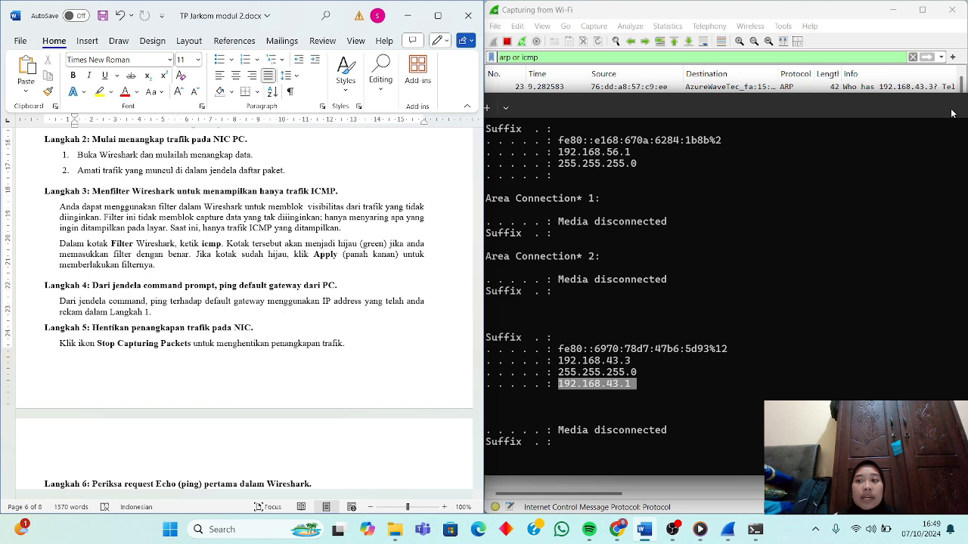
pyautogui.moveTo(952, 113); pyautogui.dragTo(893, 124)
pyautogui.click(923, 120)
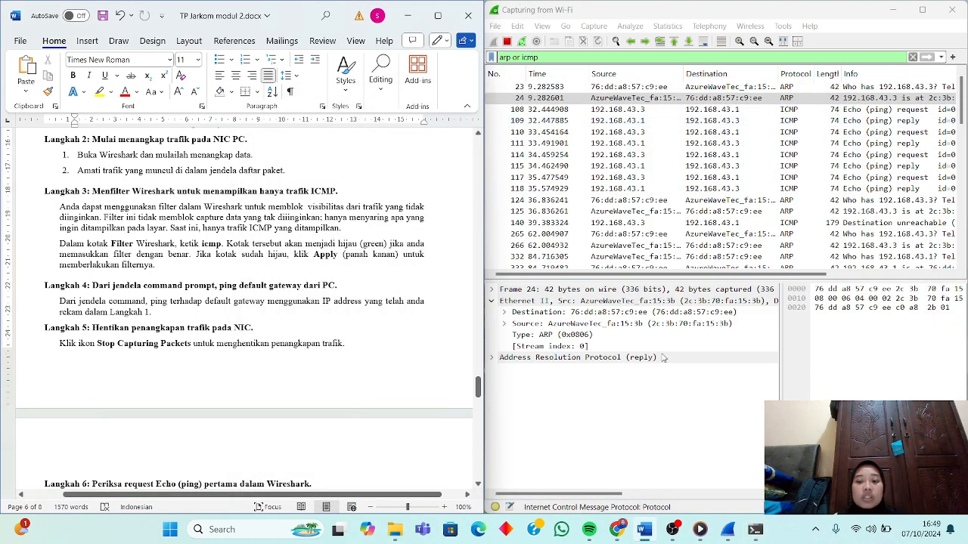
# - Launch a new Wireshark window and start capturing traffic on the Wi-Fi interface
pyautogui.click(277, 532)
pyautogui.write('wi')
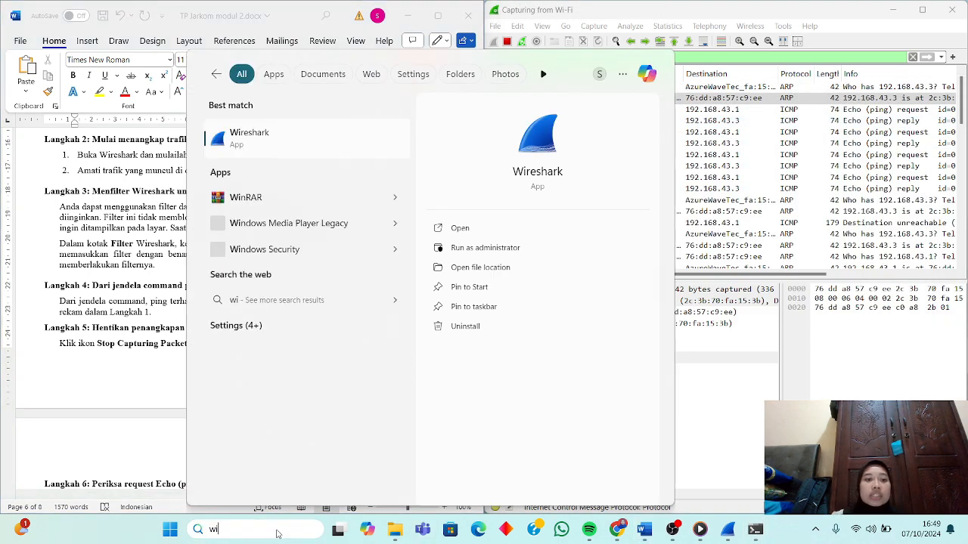
pyautogui.press('Return')
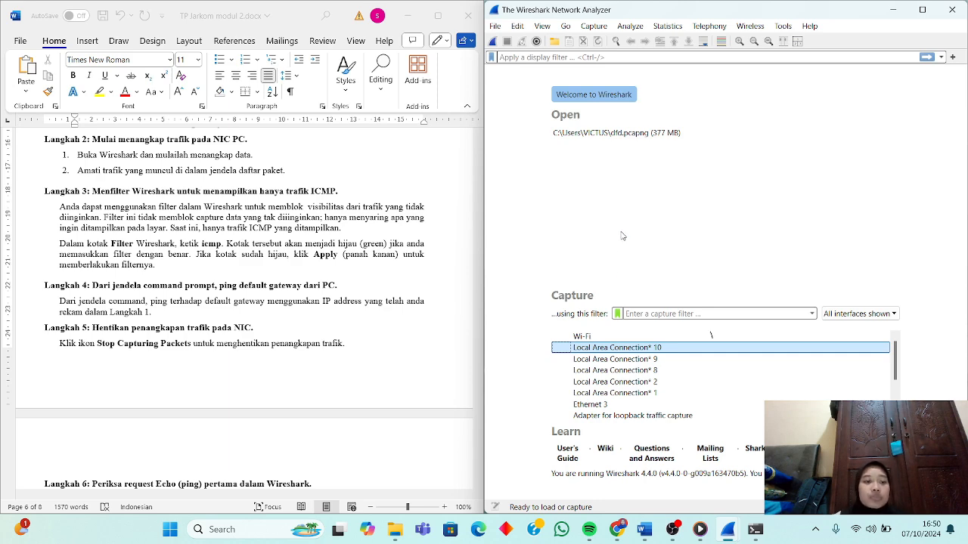
pyautogui.scroll(-3, 339, 335)
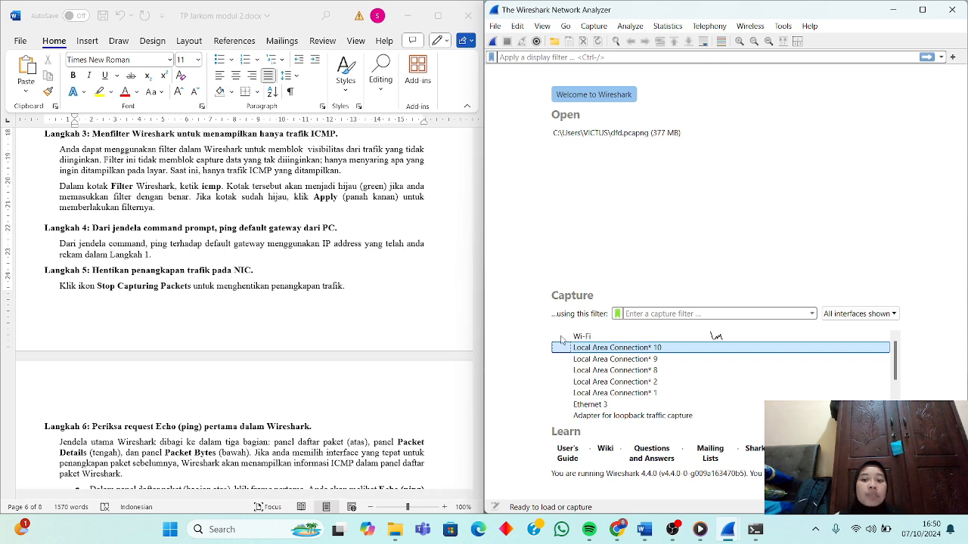
pyautogui.doubleClick(588, 337)
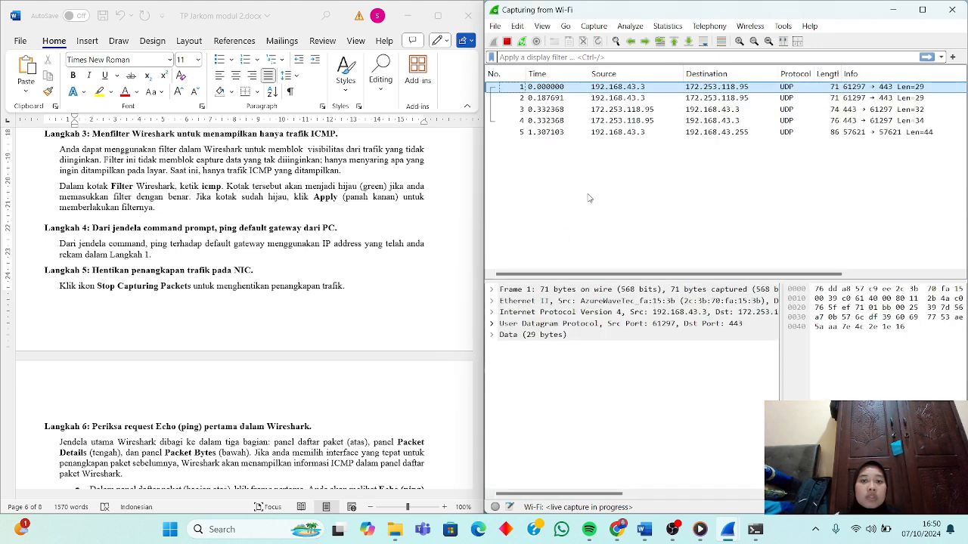
# - Apply the display filter "icmp" to the running Wi-Fi capture
pyautogui.click(618, 59)
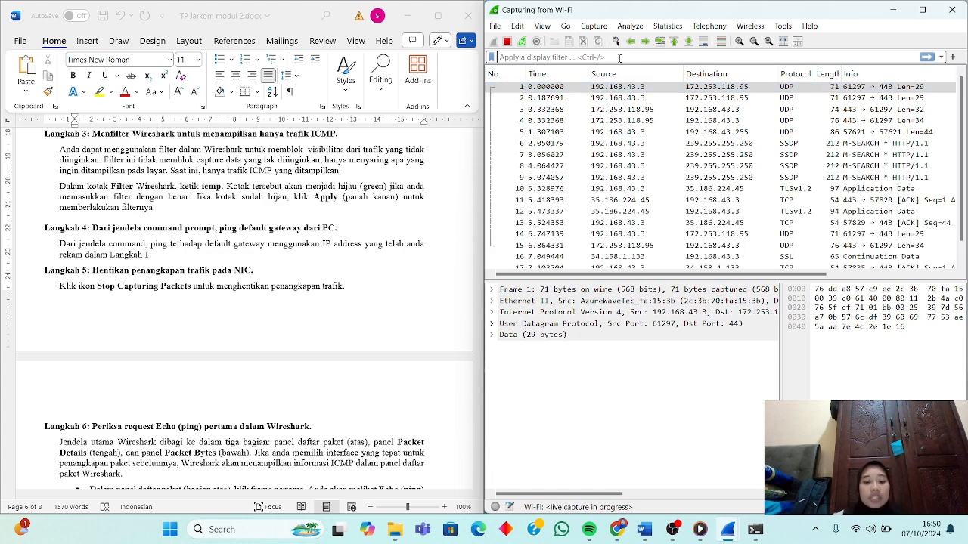
pyautogui.write('icmp')
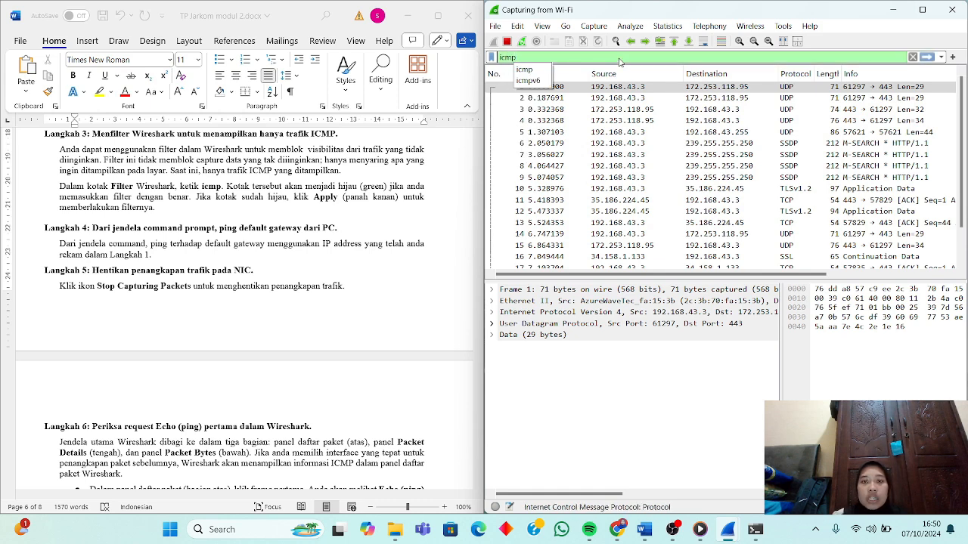
pyautogui.press('Return')
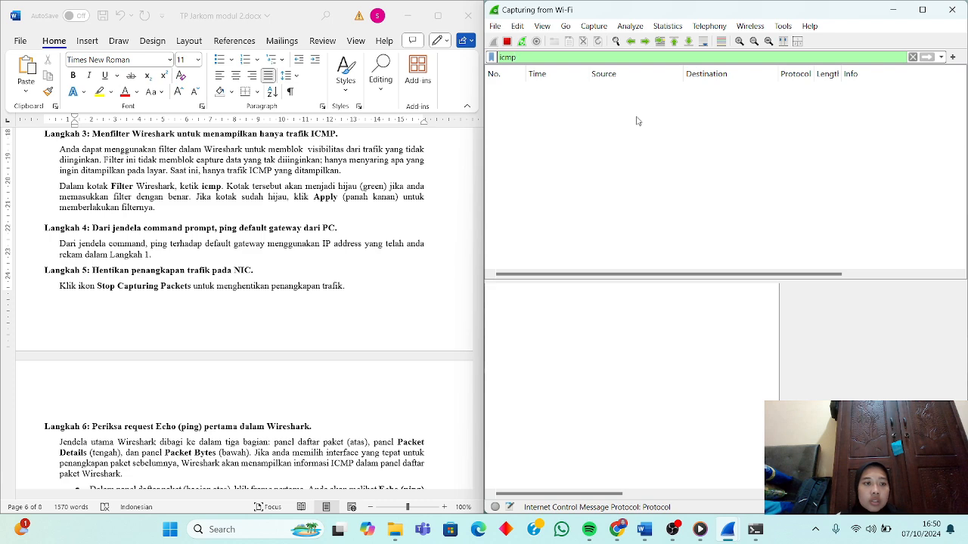
# - Ping the default gateway 192.168.43.1 from the command prompt, copying the address from the ipconfig output
pyautogui.scroll(-1, 347, 242)
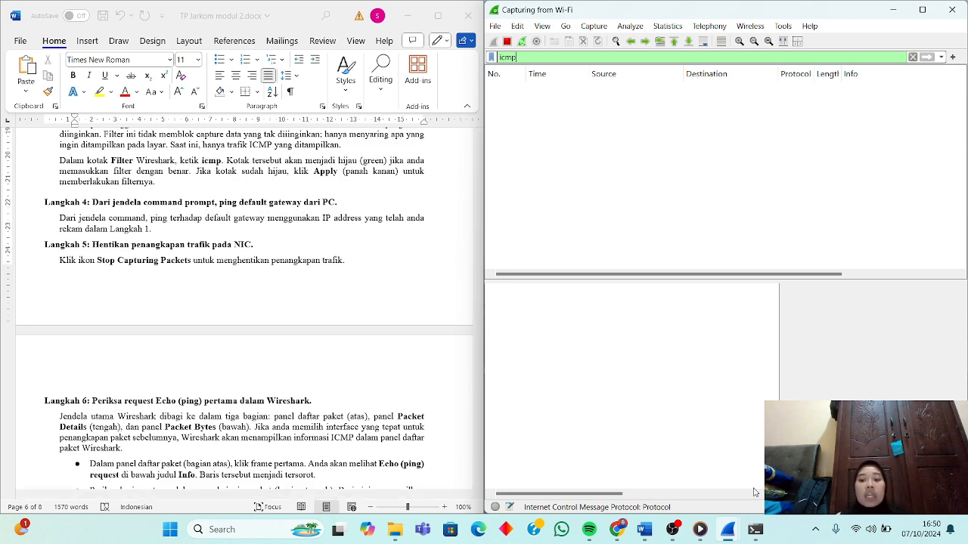
pyautogui.moveTo(756, 531)
pyautogui.click(699, 471)
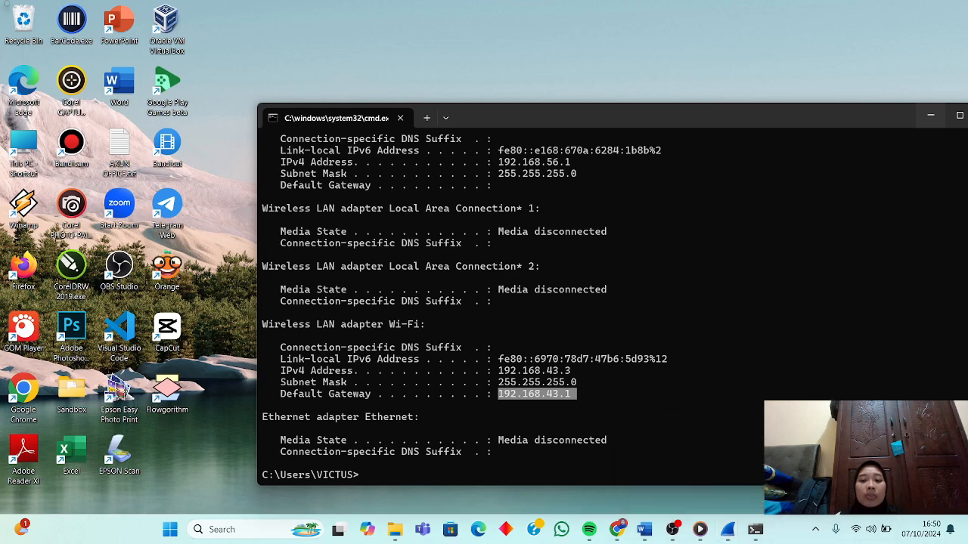
pyautogui.click(391, 471)
pyautogui.write('pin')
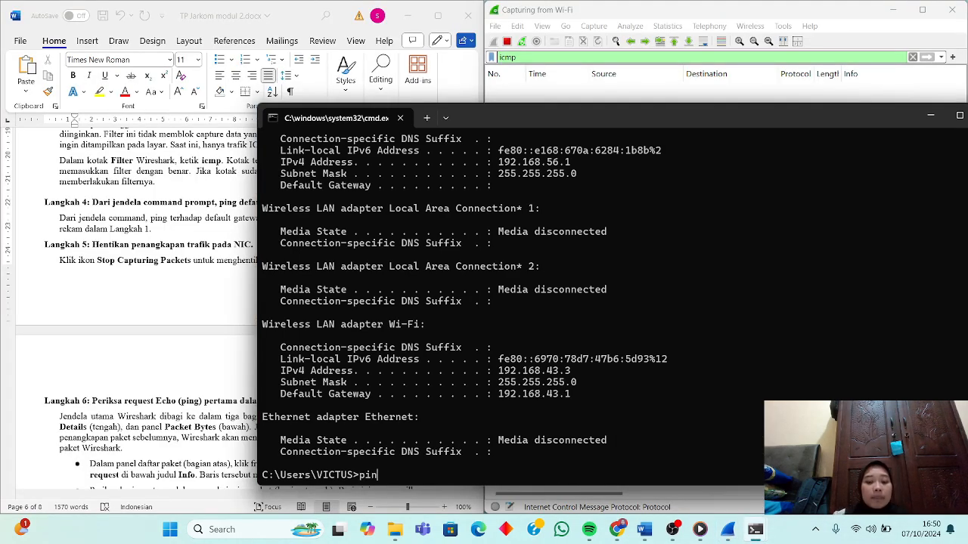
pyautogui.write('g')
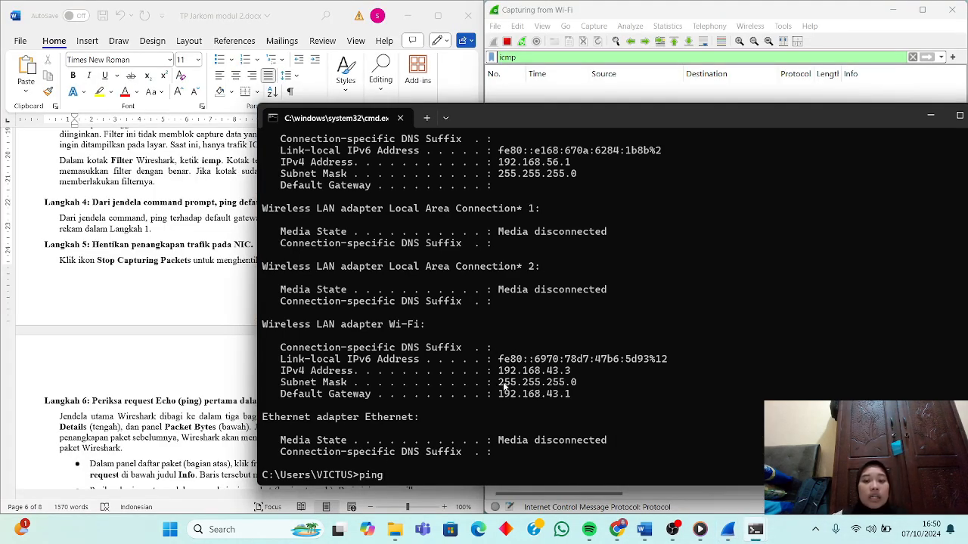
pyautogui.moveTo(498, 394); pyautogui.dragTo(559, 399)
pyautogui.hotkey('ctrl', 'c')
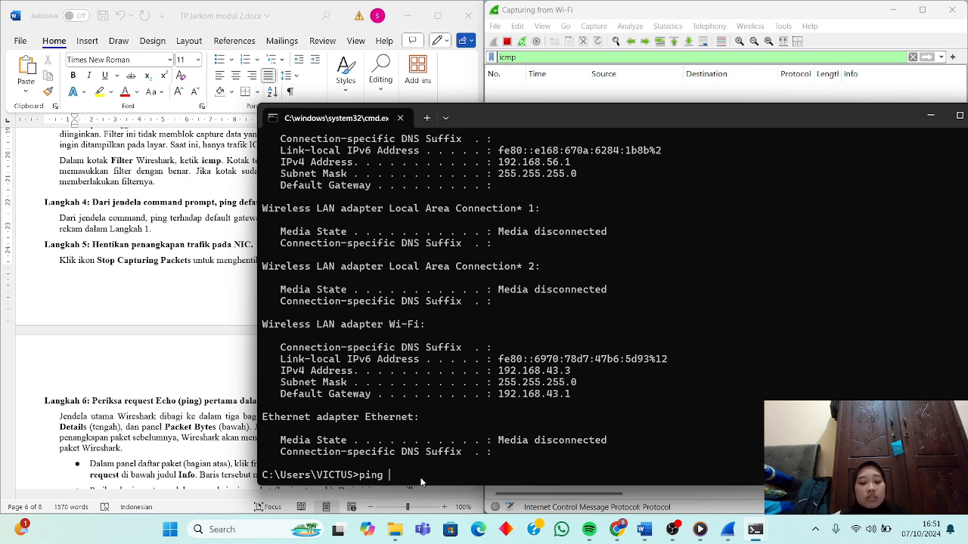
pyautogui.hotkey('ctrl', 'v')
pyautogui.press('Return')
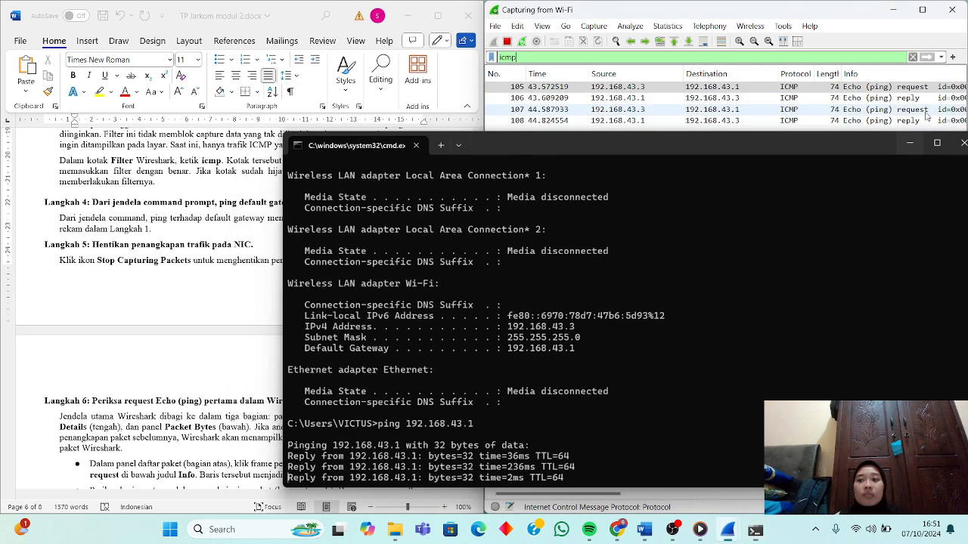
# - Return to Wireshark and stop the Wi-Fi packet capture as Langkah 5 instructs
pyautogui.click(929, 115)
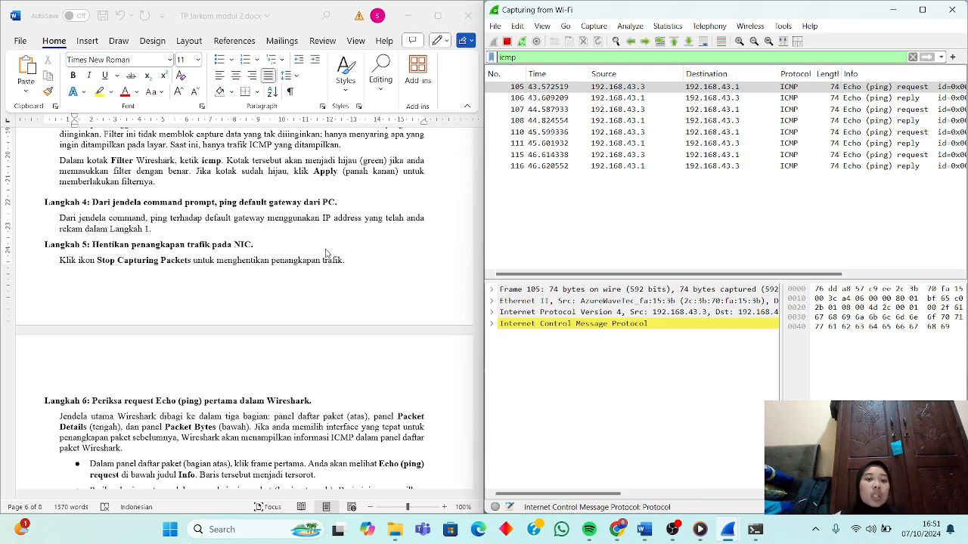
pyautogui.scroll(-3, 327, 254)
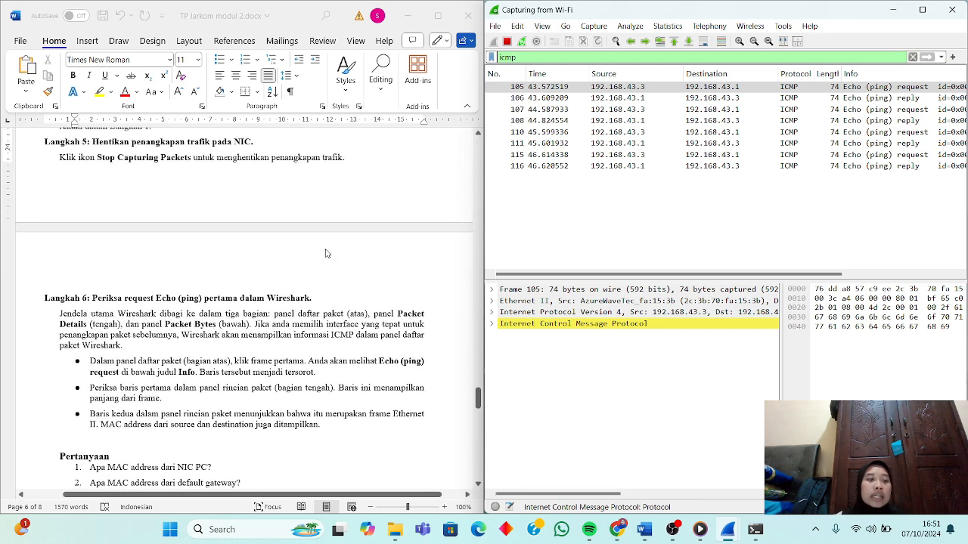
pyautogui.scroll(-1, 318, 238)
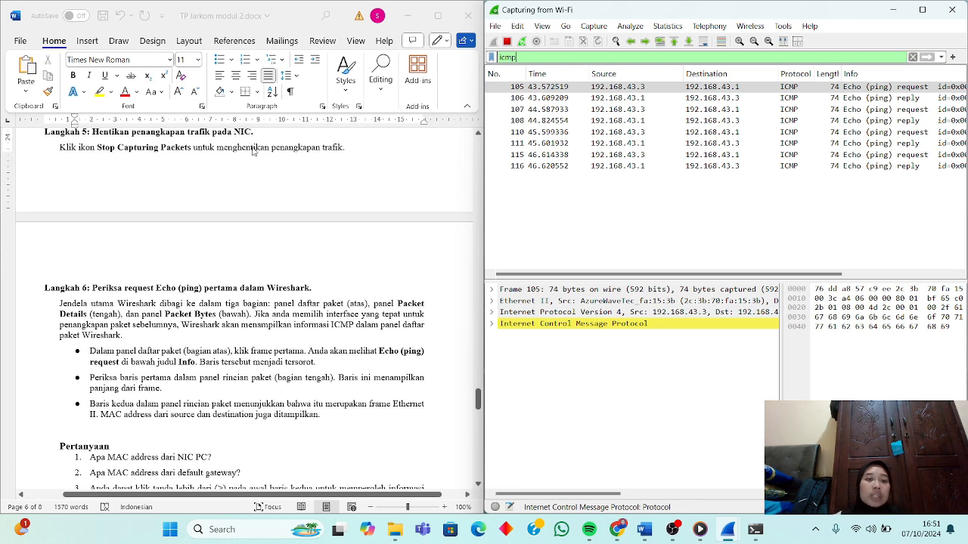
pyautogui.click(508, 44)
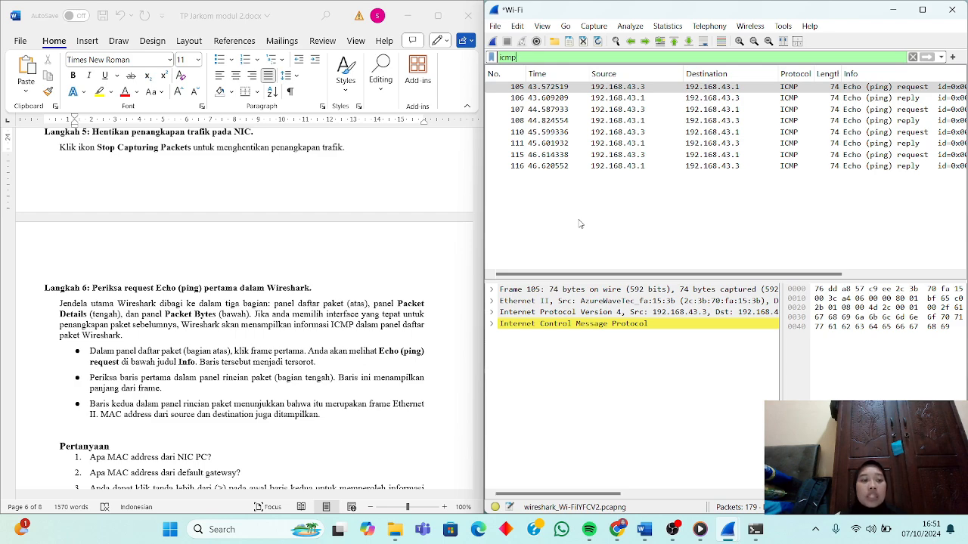
# - Select the first Echo (ping) request, frame 105, expand its Ethernet II header and read the Langkah 6 questions
pyautogui.scroll(-3, 317, 341)
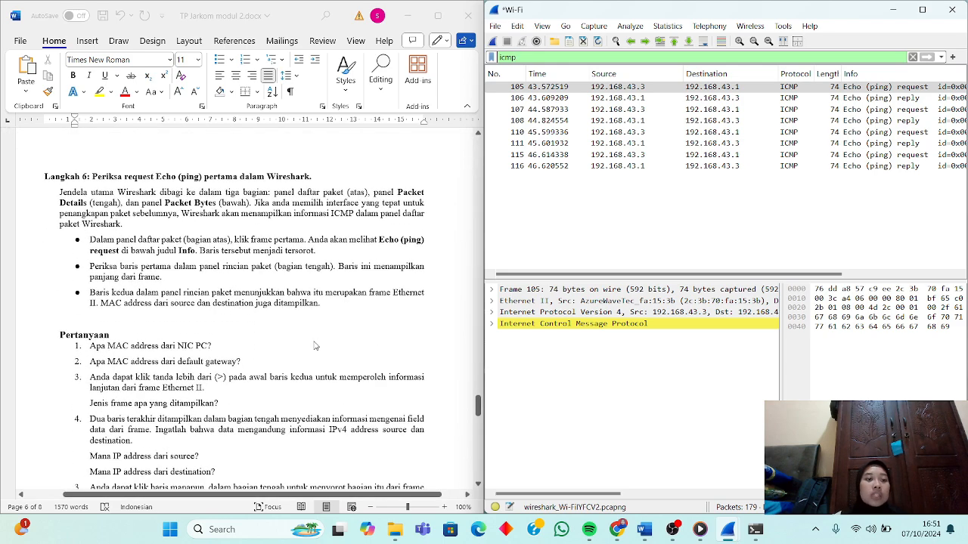
pyautogui.scroll(-1, 316, 346)
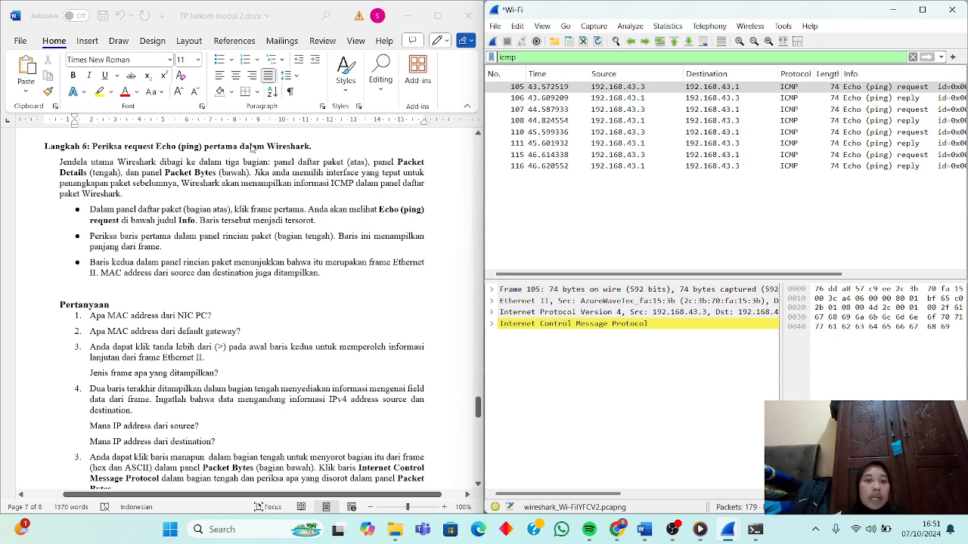
pyautogui.click(711, 86)
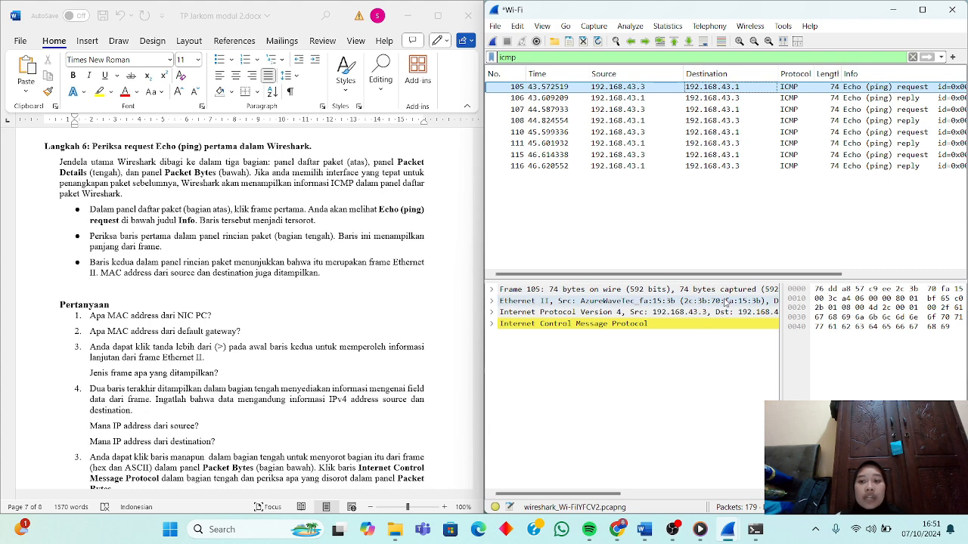
pyautogui.hscroll(5, 665, 297)
pyautogui.hscroll(-5, 665, 299)
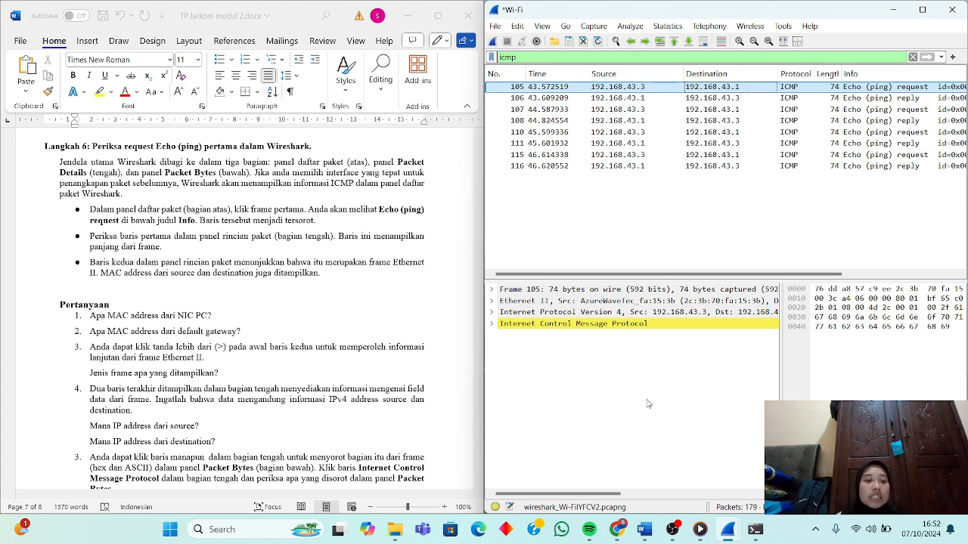
pyautogui.click(493, 301)
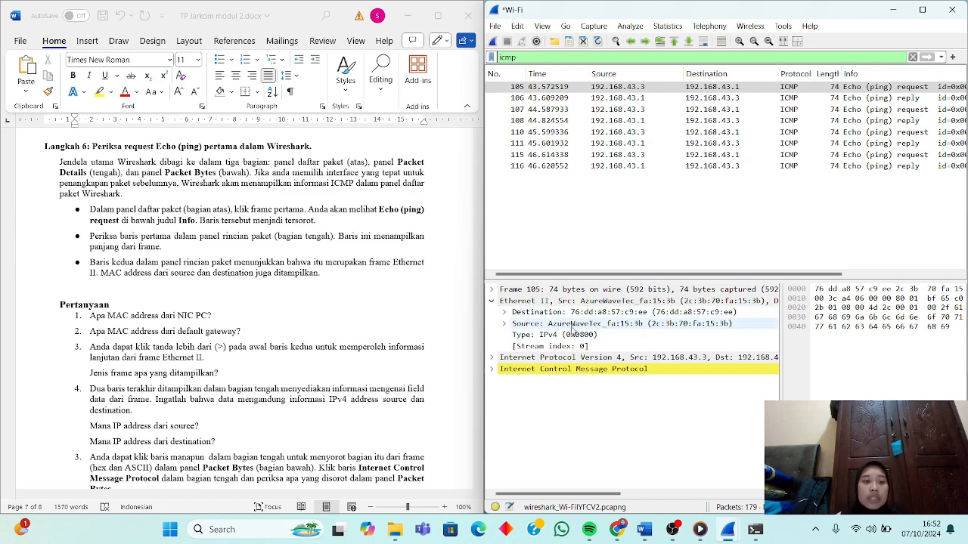
pyautogui.scroll(-5, 352, 386)
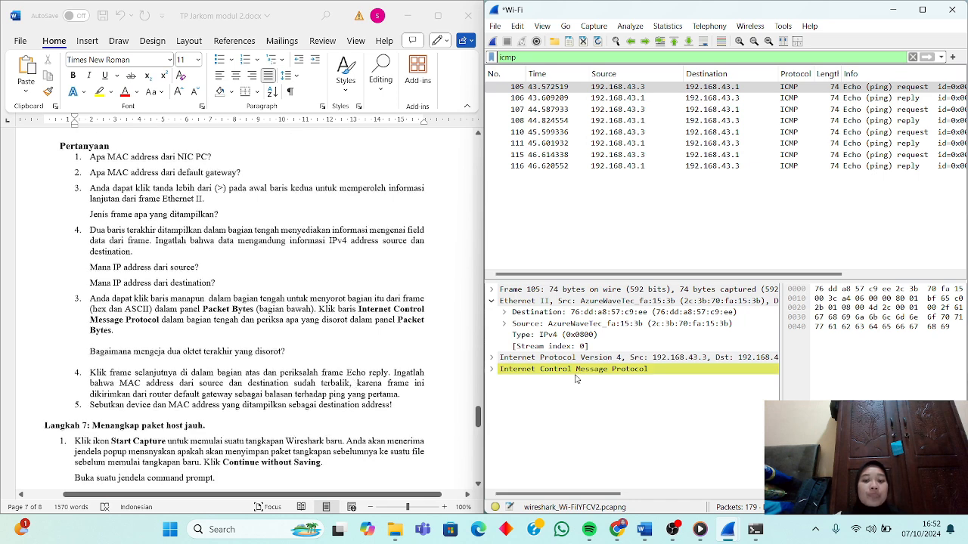
pyautogui.moveTo(661, 526)
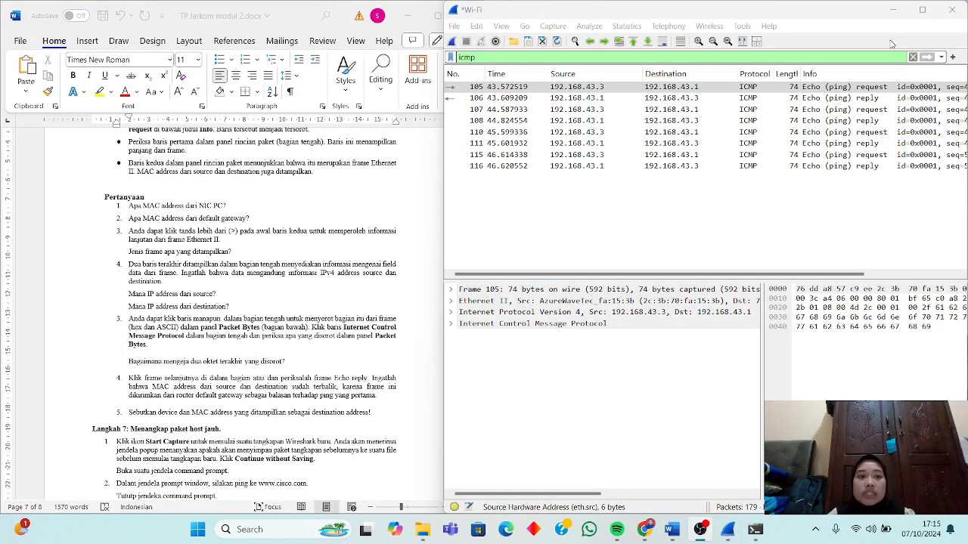
# - Reselect the first Echo (ping) request, frame 105, and expand its Ethernet II header to examine the source MAC address
pyautogui.click(890, 43)
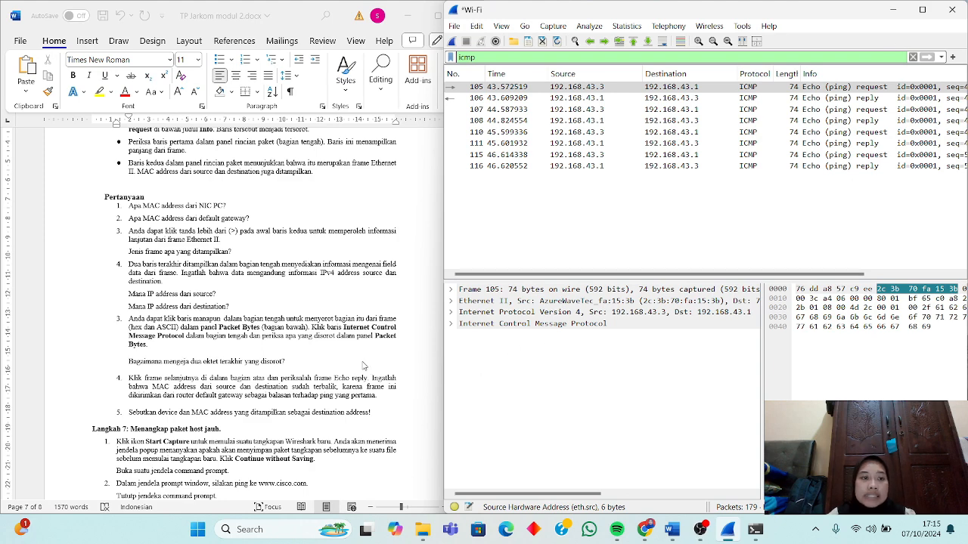
pyautogui.scroll(1, 363, 366)
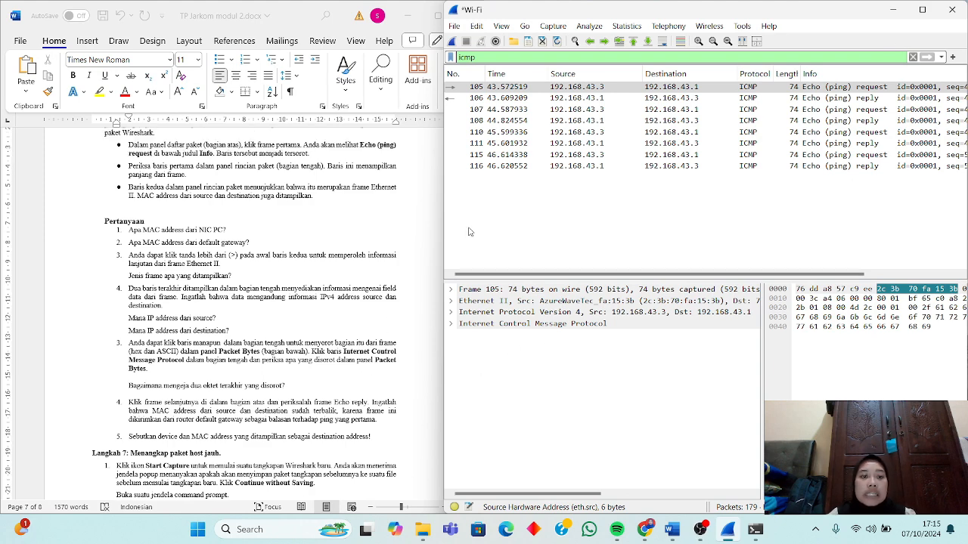
pyautogui.click(557, 87)
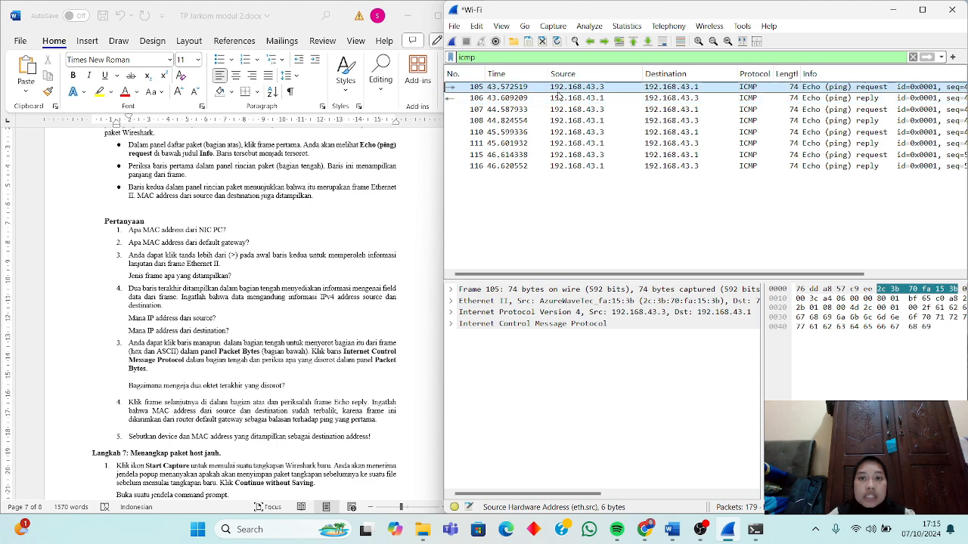
pyautogui.click(451, 300)
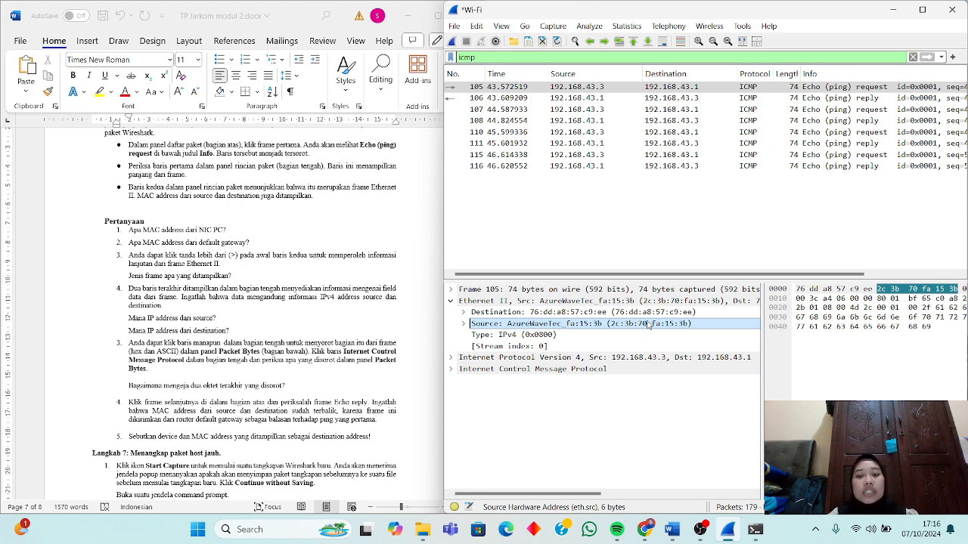
# - Answer Pertanyaan question 1 on the NIC PC's MAC address with 2c:3b:70:fa:15:3b on an unnumbered line below it
pyautogui.click(234, 231)
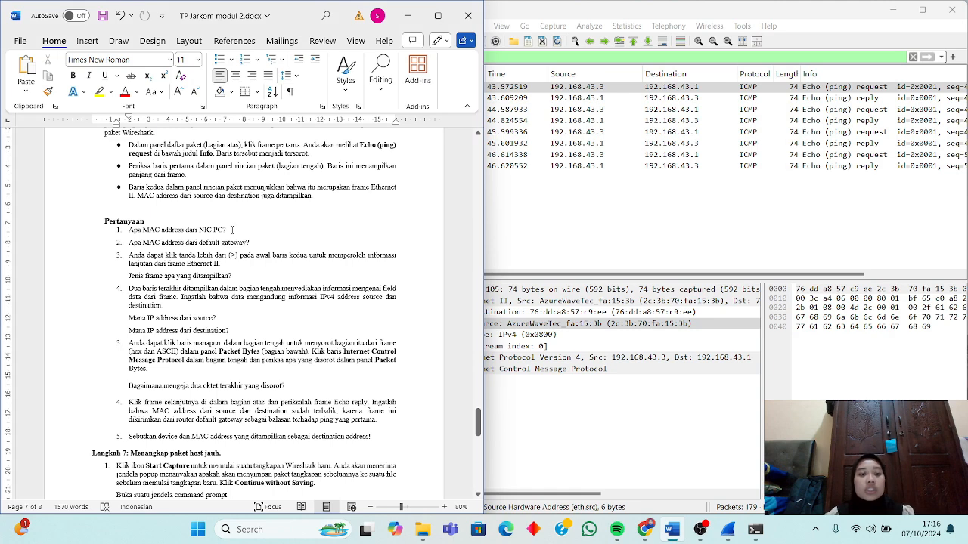
pyautogui.press('Return')
pyautogui.write('2c:3b:')
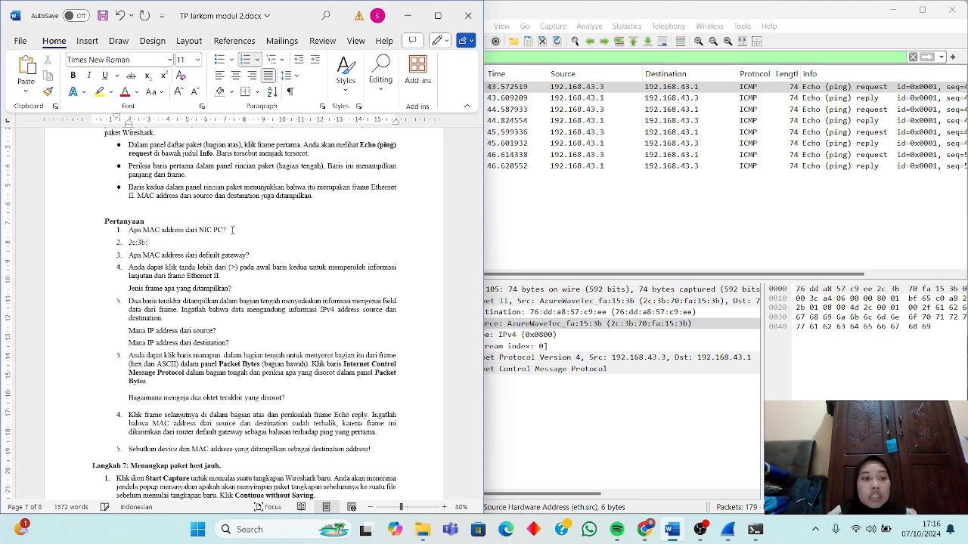
pyautogui.click(129, 242)
pyautogui.press('BackSpace')
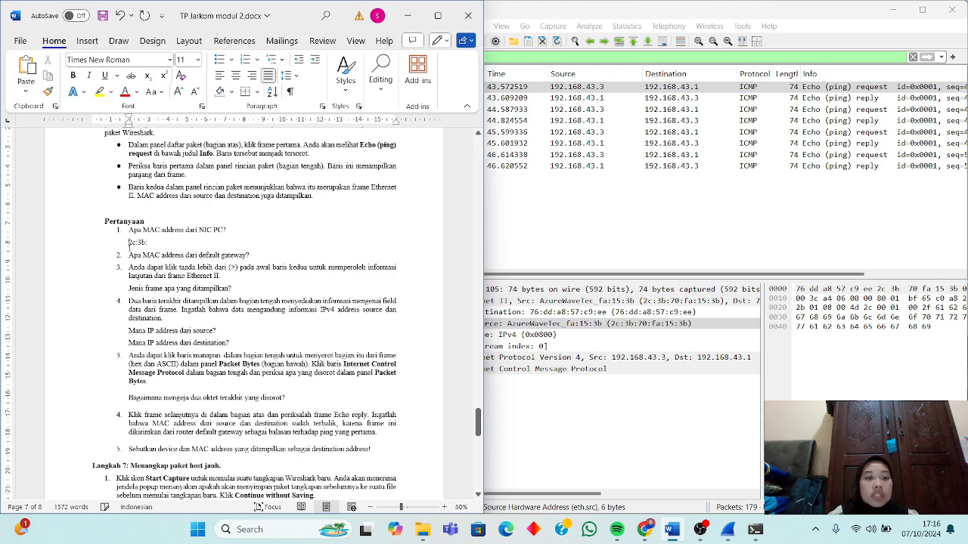
pyautogui.keyDown('ctrl'); pyautogui.scroll(3, 164, 242); pyautogui.keyUp('ctrl')
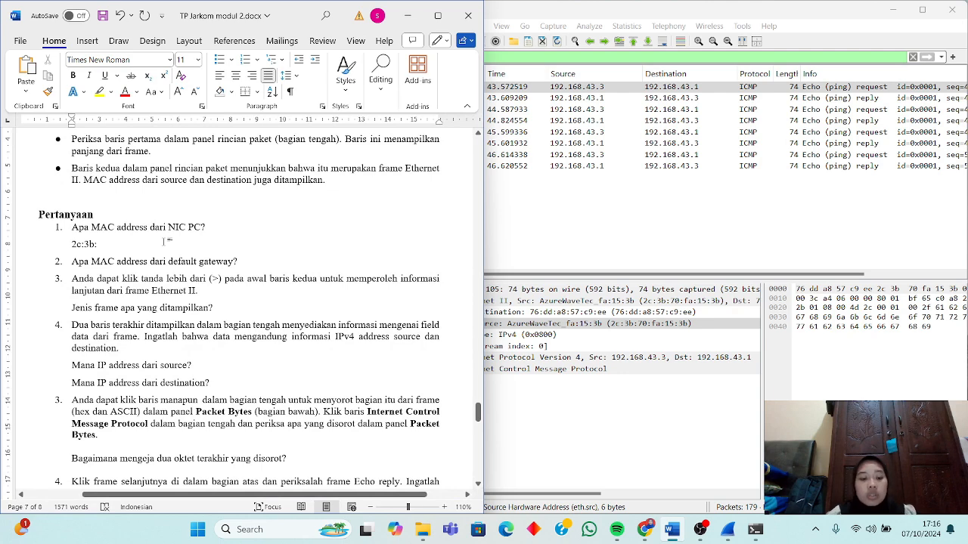
pyautogui.write('70:')
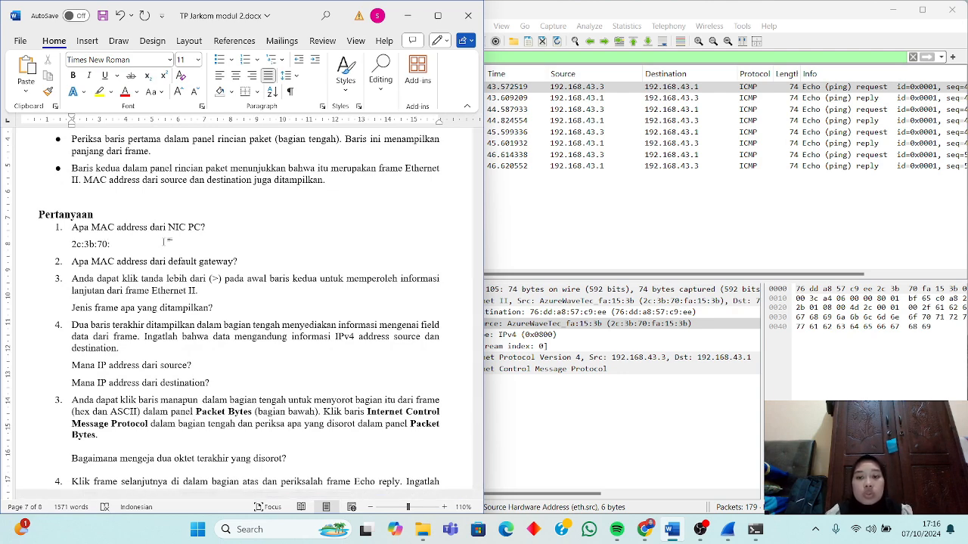
pyautogui.write('fa:1')
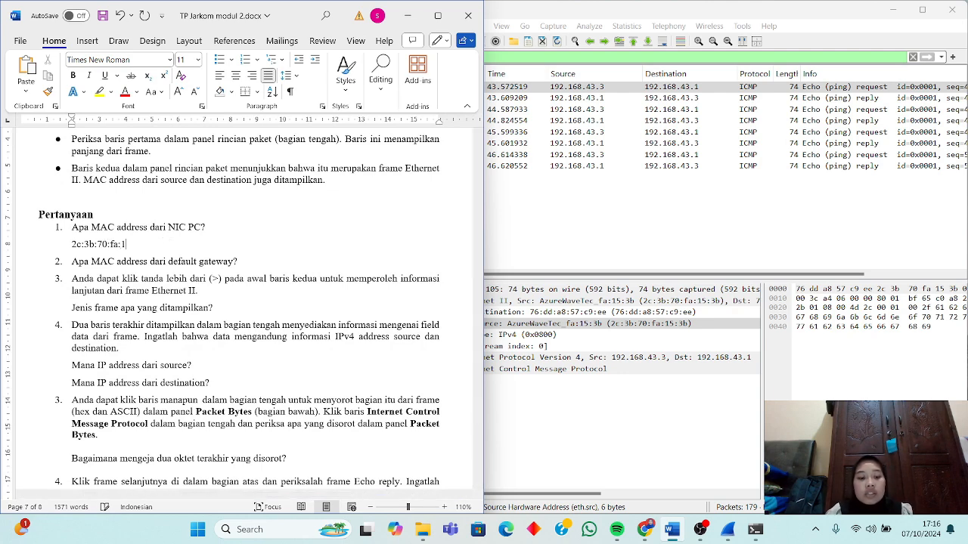
pyautogui.write('5:3b')
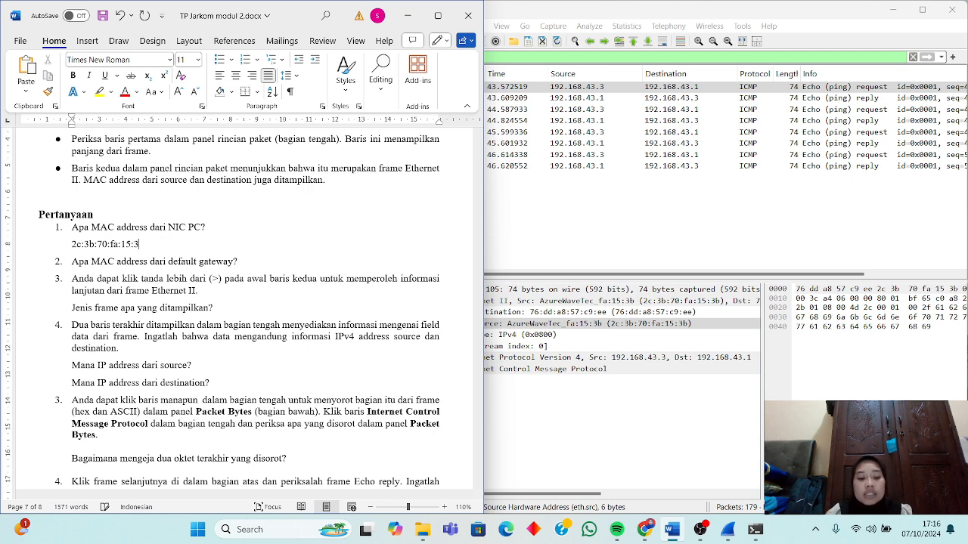
# - Add an answer line under question 2 and inspect the Ethernet source field of the Echo (ping) reply, frame 106, in Wireshark
pyautogui.click(256, 262)
pyautogui.press('Return')
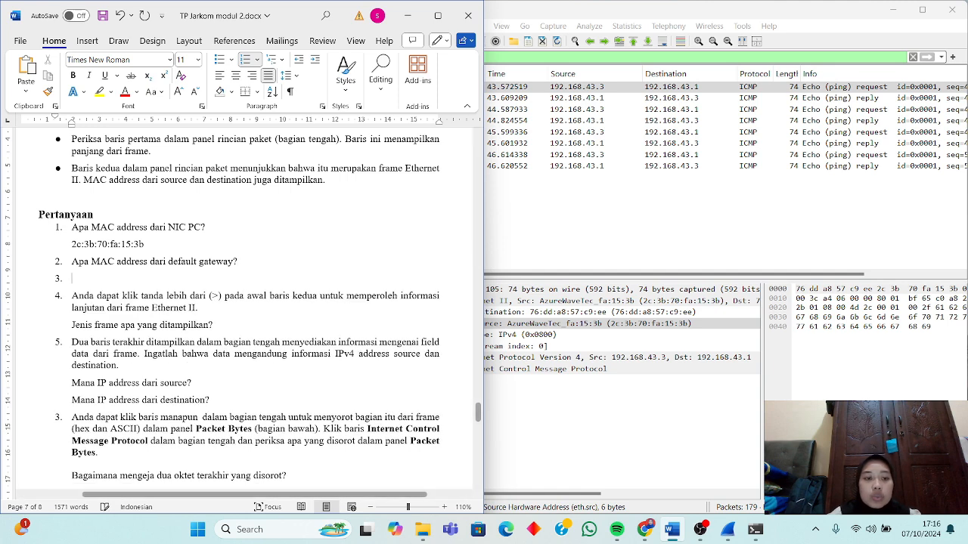
pyautogui.click(617, 100)
pyautogui.click(617, 100)
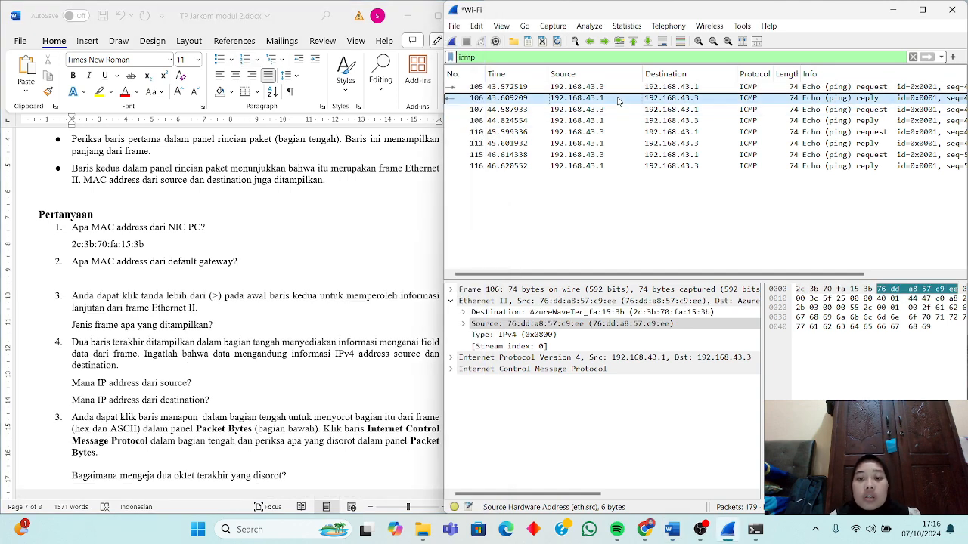
pyautogui.click(635, 324)
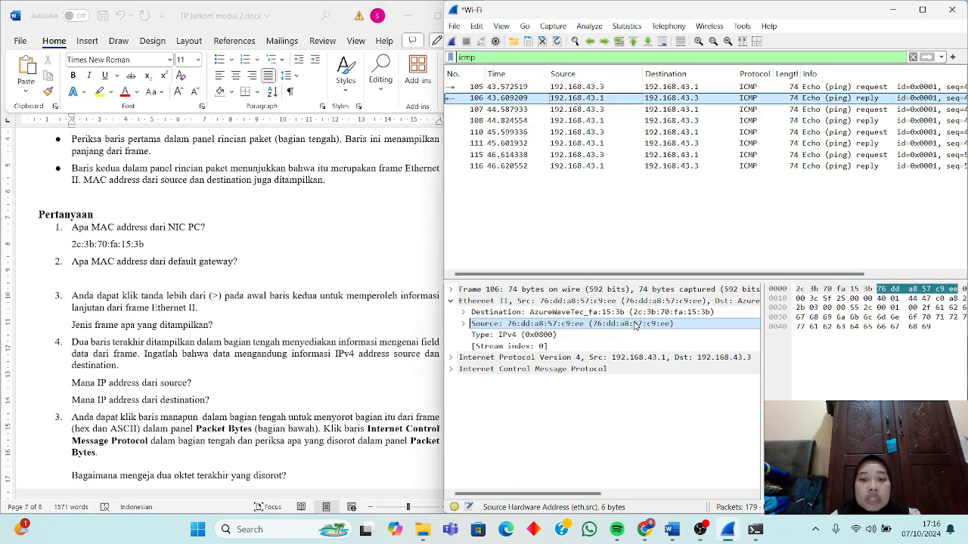
# - Enter 76:dd:a8:57:c9:ee as the default gateway's MAC address under question 2 in the document
pyautogui.click(203, 278)
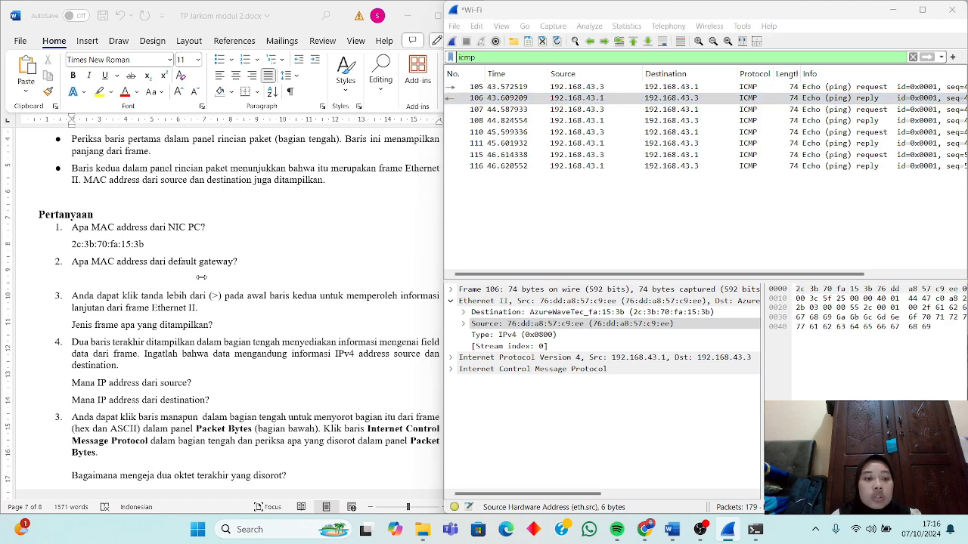
pyautogui.write('7')
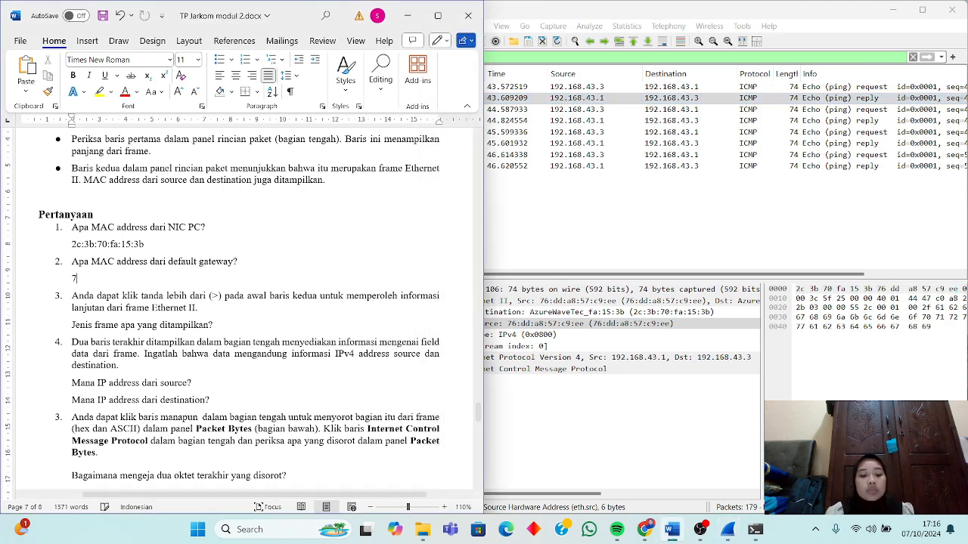
pyautogui.write('6:')
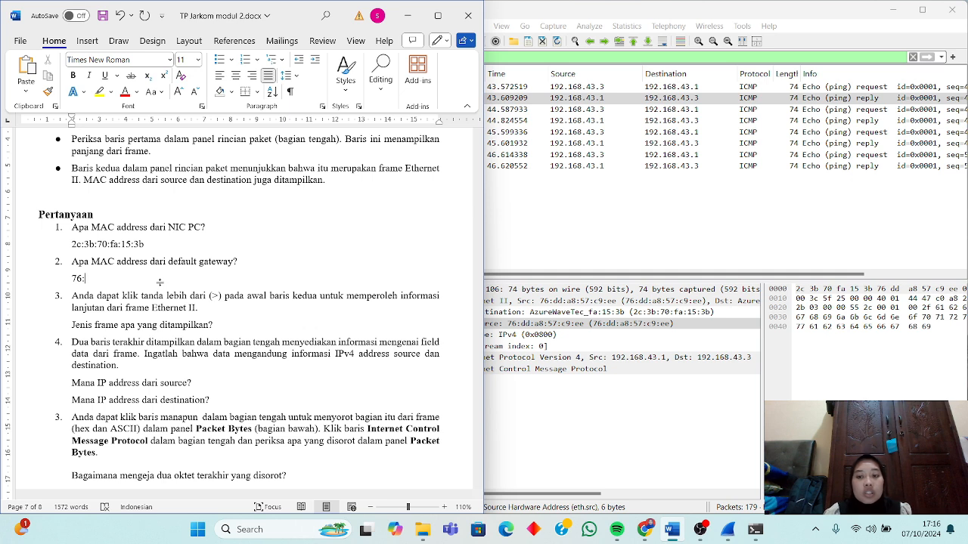
pyautogui.write('dd:1')
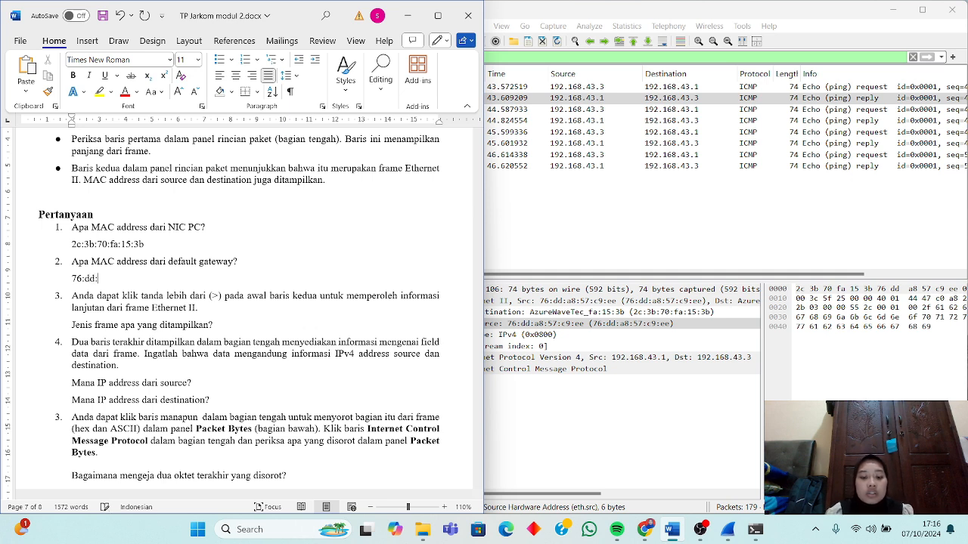
pyautogui.write('a8')
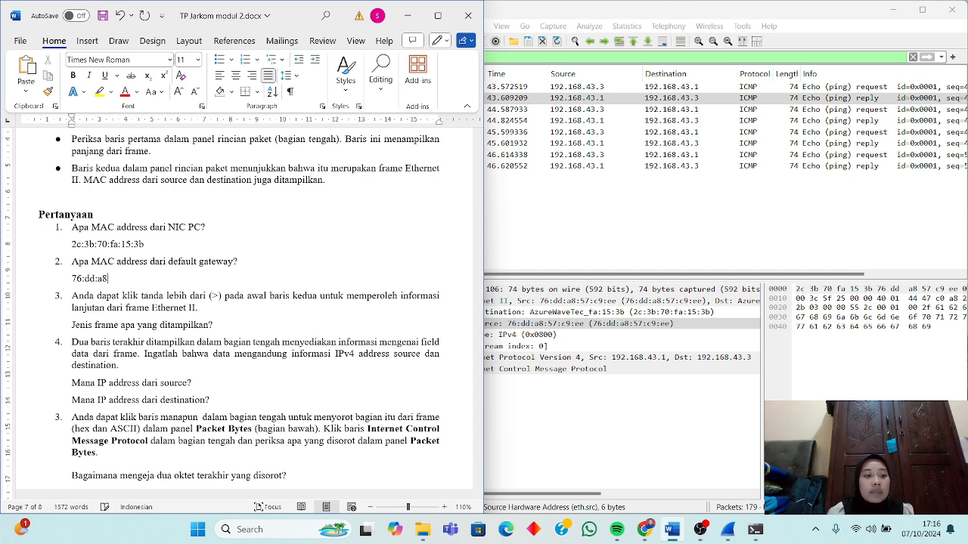
pyautogui.write(':')
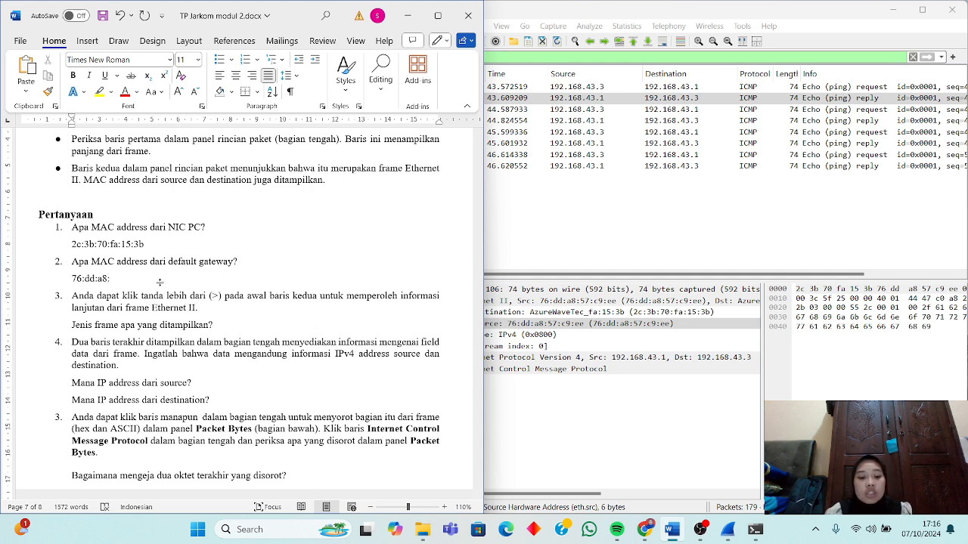
pyautogui.write('57:c9')
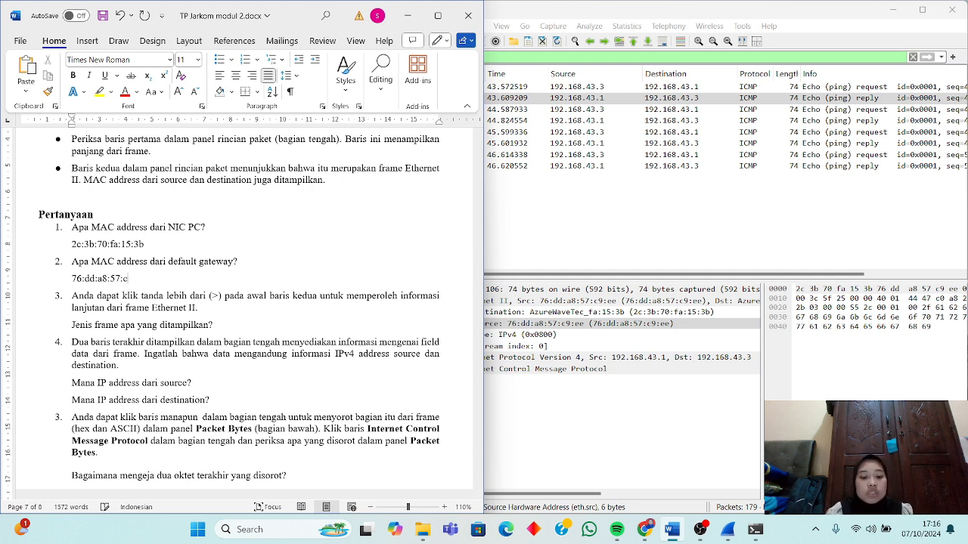
pyautogui.write('ee')
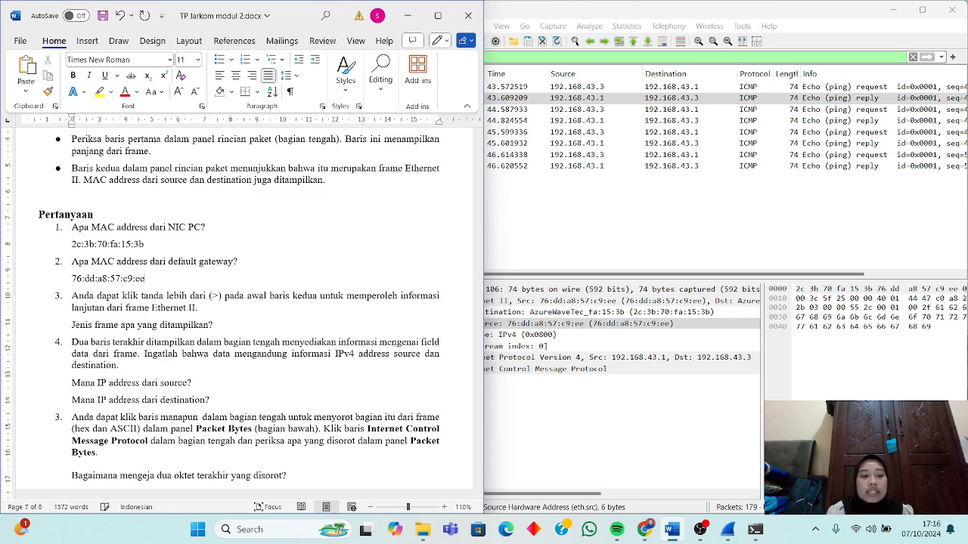
# - Narrow the Wireshark window so it clears the document and select Echo request frame 105 for question 3
pyautogui.scroll(-2, 242, 310)
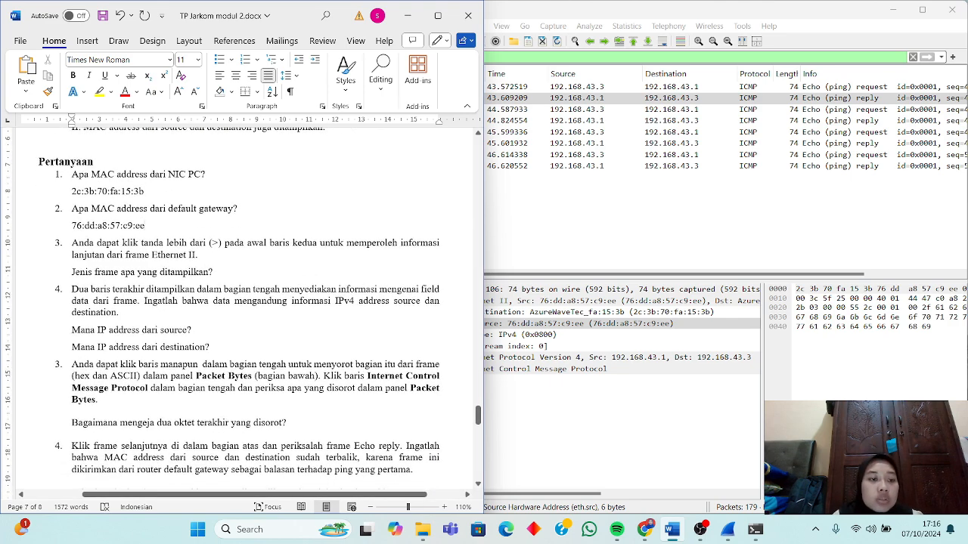
pyautogui.click(508, 202)
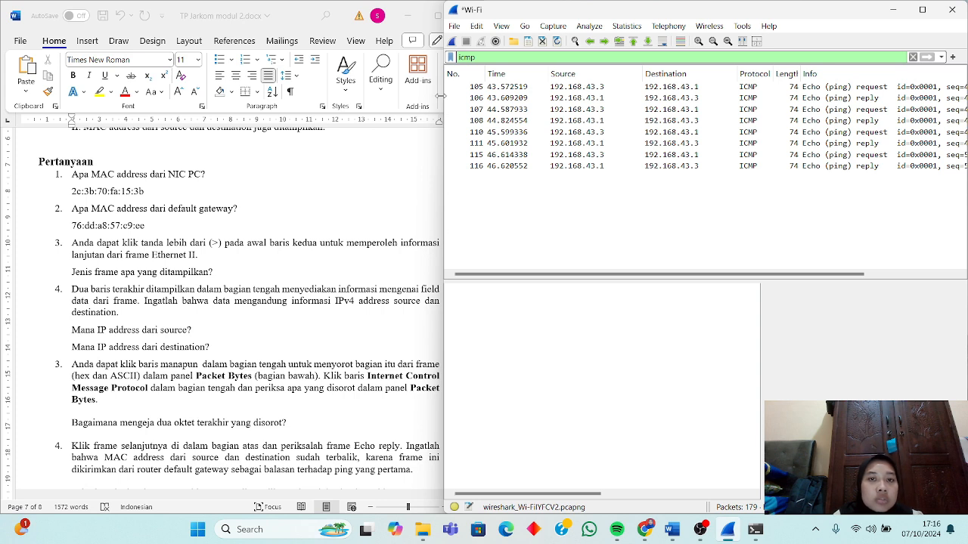
pyautogui.moveTo(442, 13); pyautogui.dragTo(479, 21)
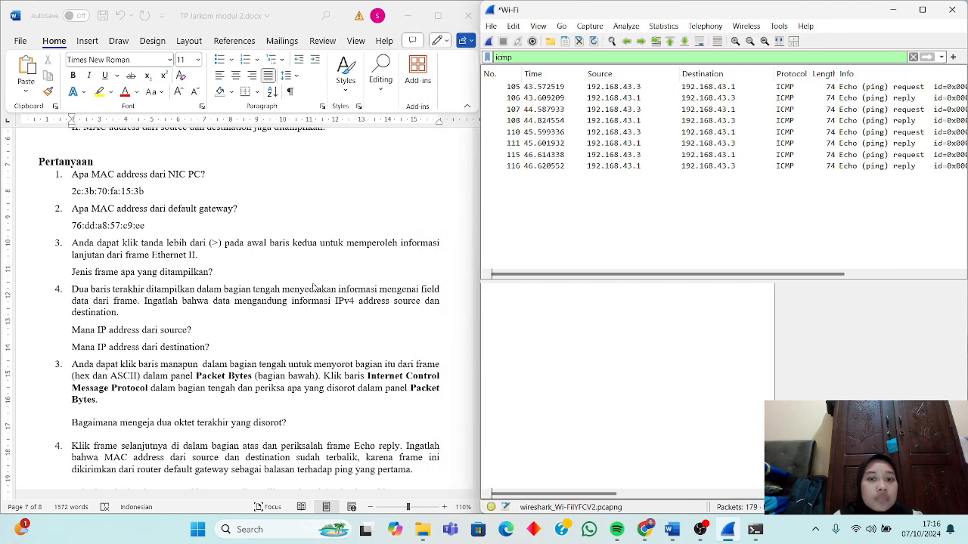
pyautogui.click(547, 89)
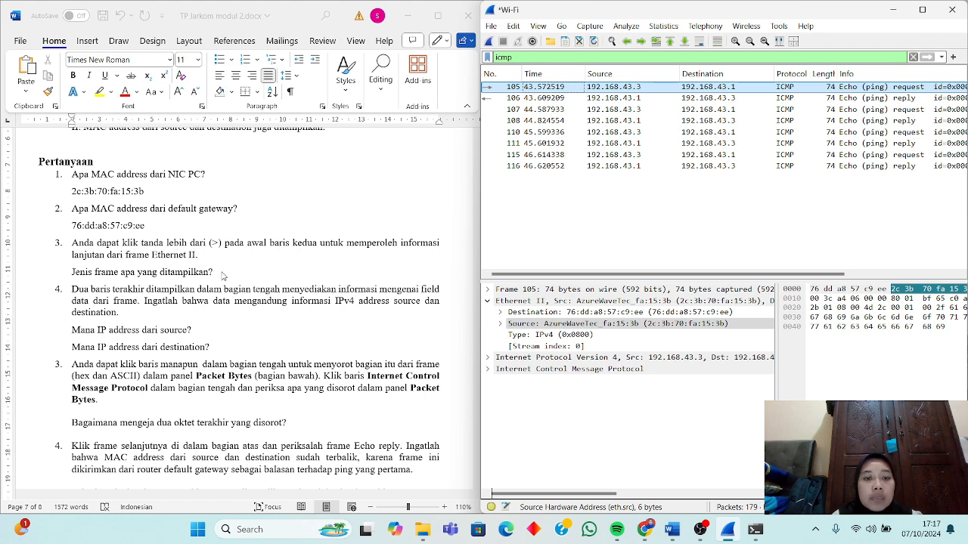
# - Answer the frame type question under question 3 with "Type : Ipv4 (0x0800)" on a new line
pyautogui.click(222, 277)
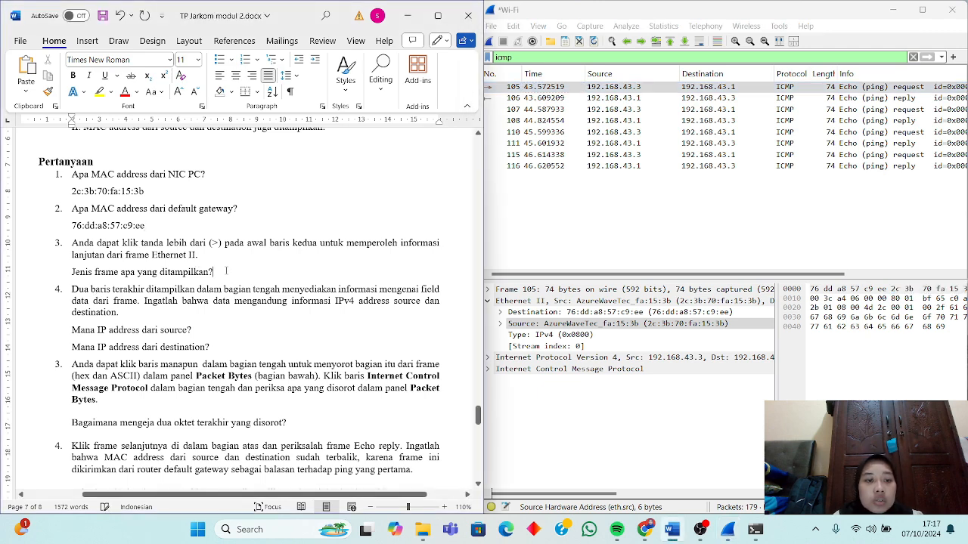
pyautogui.press('Return')
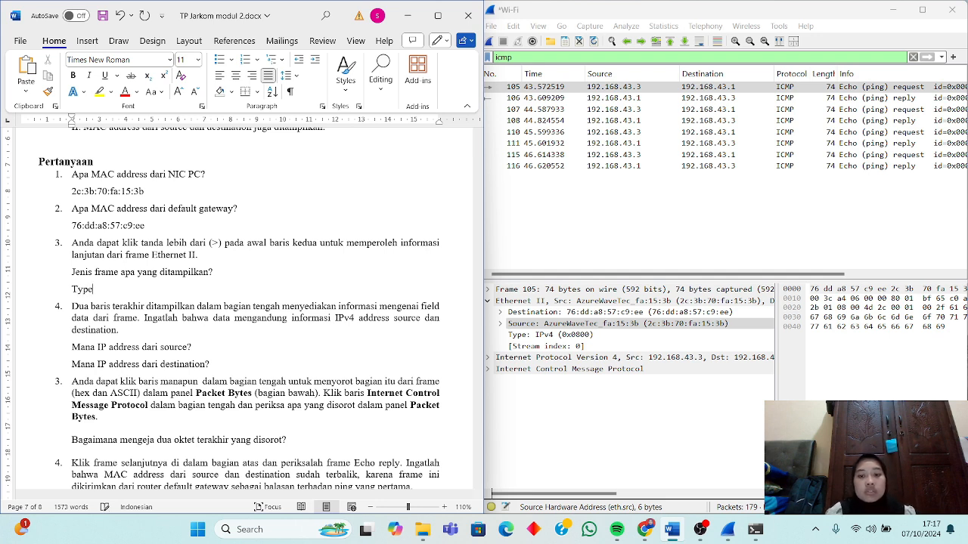
pyautogui.write('Type :')
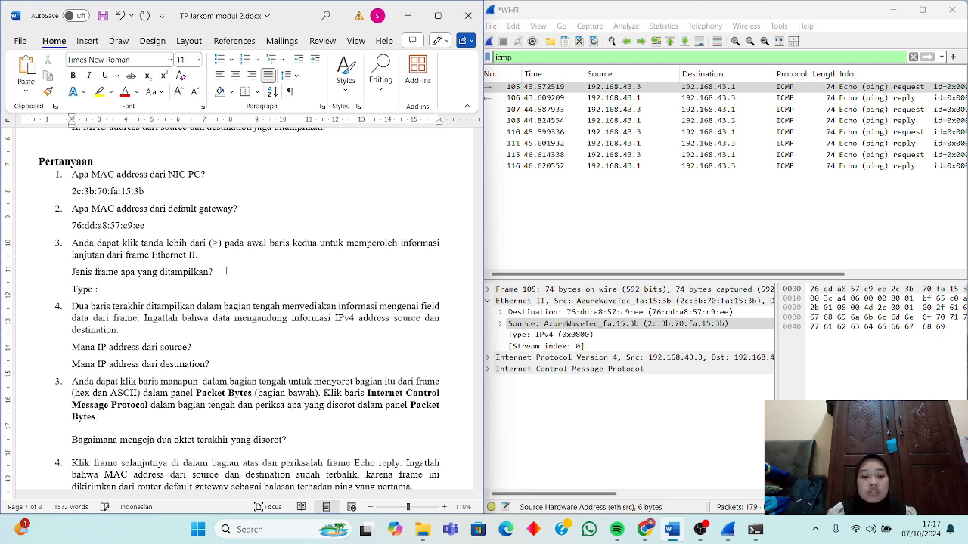
pyautogui.write(' IPv4')
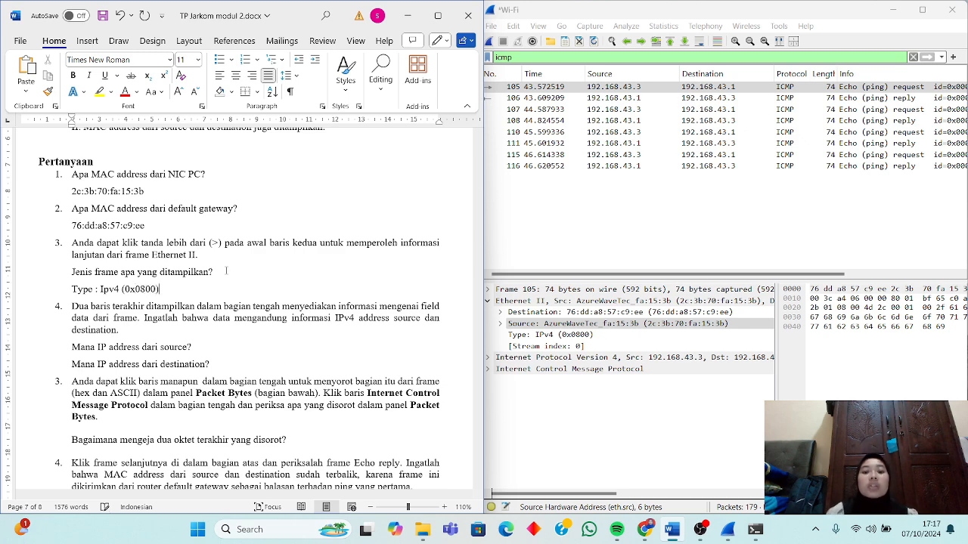
# - Capture a screenshot of frame 105's expanded Ethernet II details, paste it below the frame type answer and shrink it
pyautogui.press('super+shift+s')
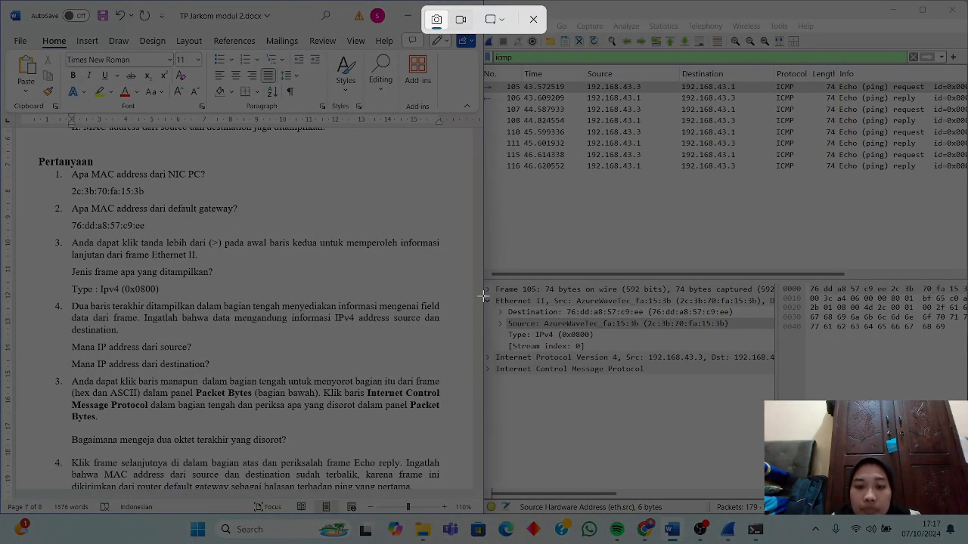
pyautogui.moveTo(482, 295); pyautogui.dragTo(777, 360)
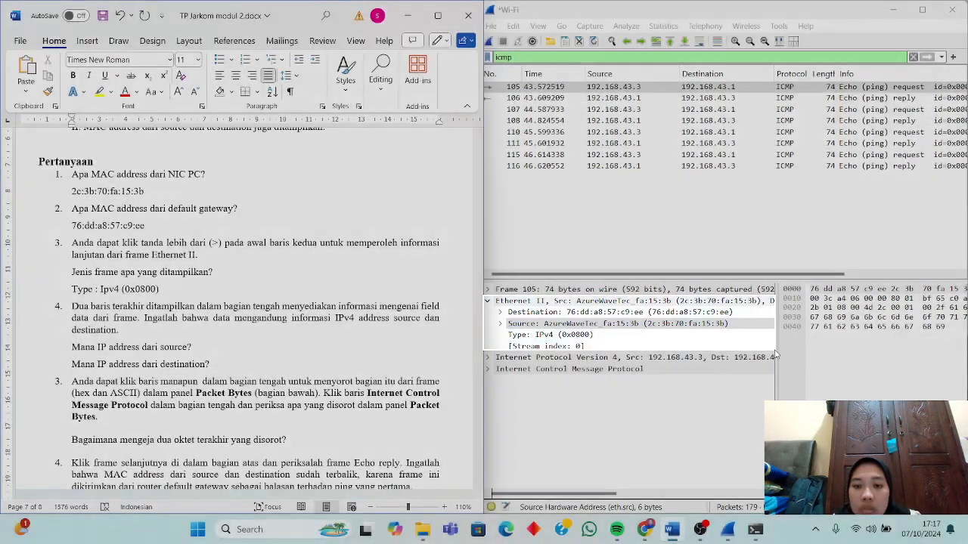
pyautogui.press('Return')
pyautogui.hotkey('ctrl', 'v')
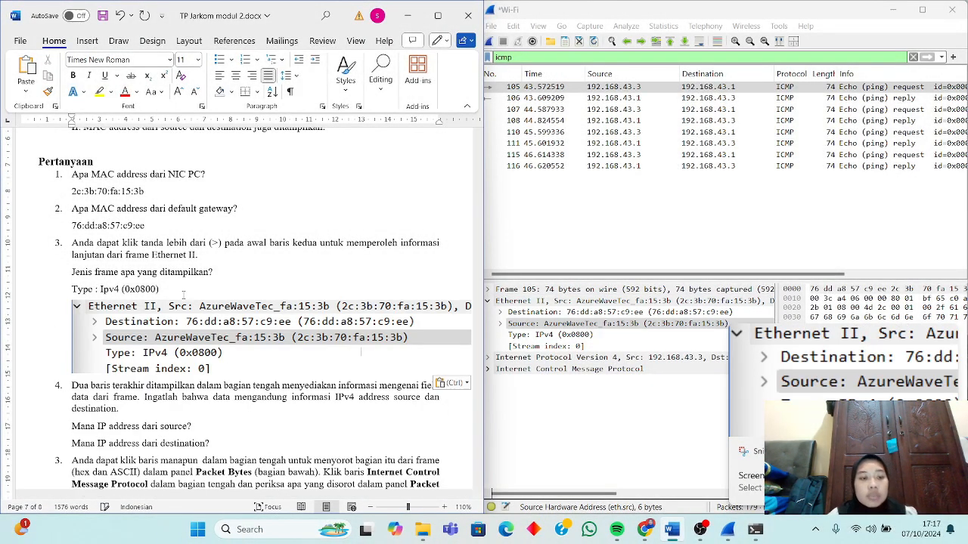
pyautogui.click(280, 337)
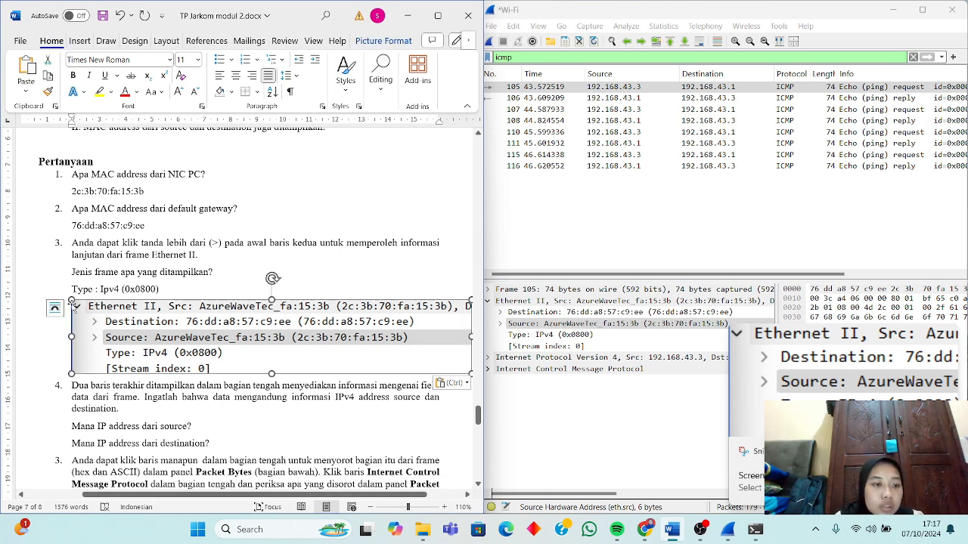
pyautogui.moveTo(72, 299); pyautogui.dragTo(228, 332)
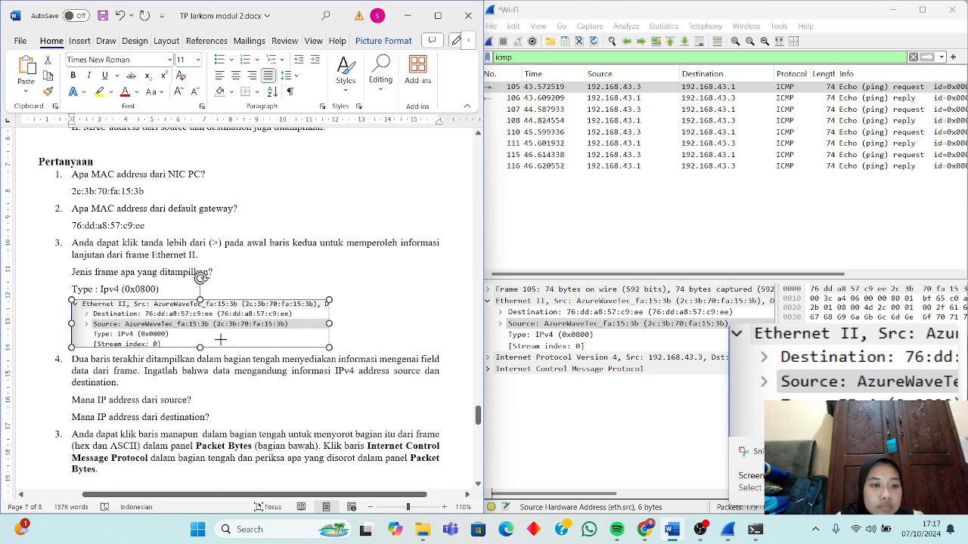
# - Answer the source IP question under question 4 with 192.168.43.3 on a new line, checking frame 105 in Wireshark
pyautogui.click(163, 382)
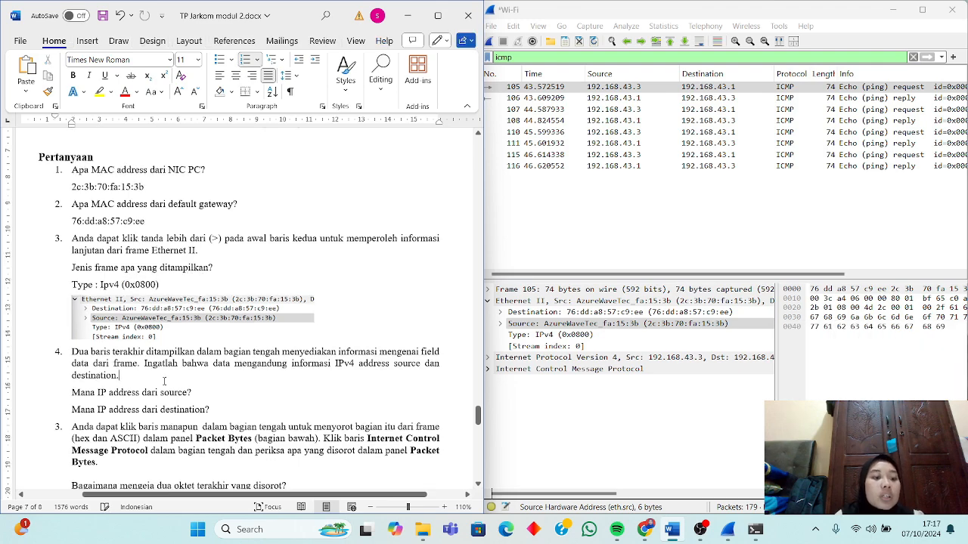
pyautogui.scroll(-2, 163, 382)
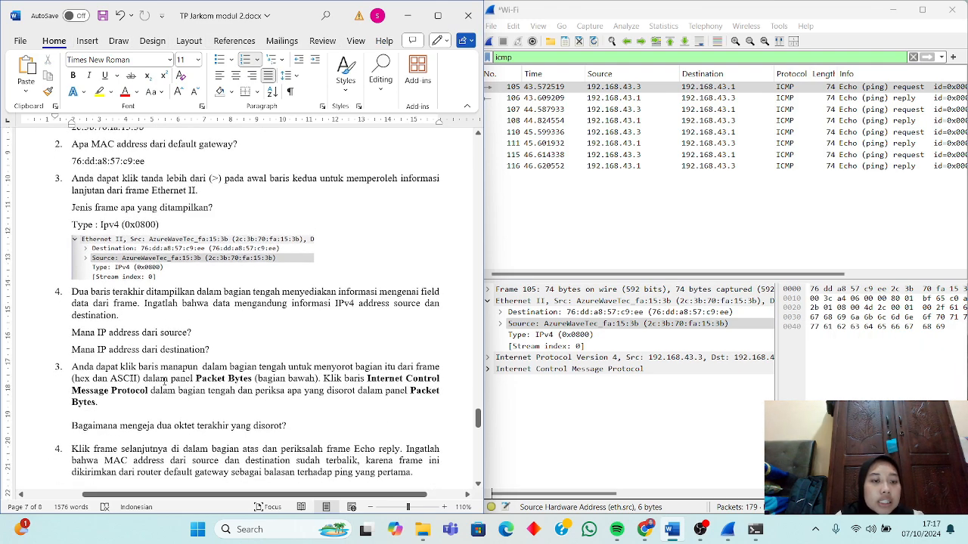
pyautogui.scroll(-1, 164, 382)
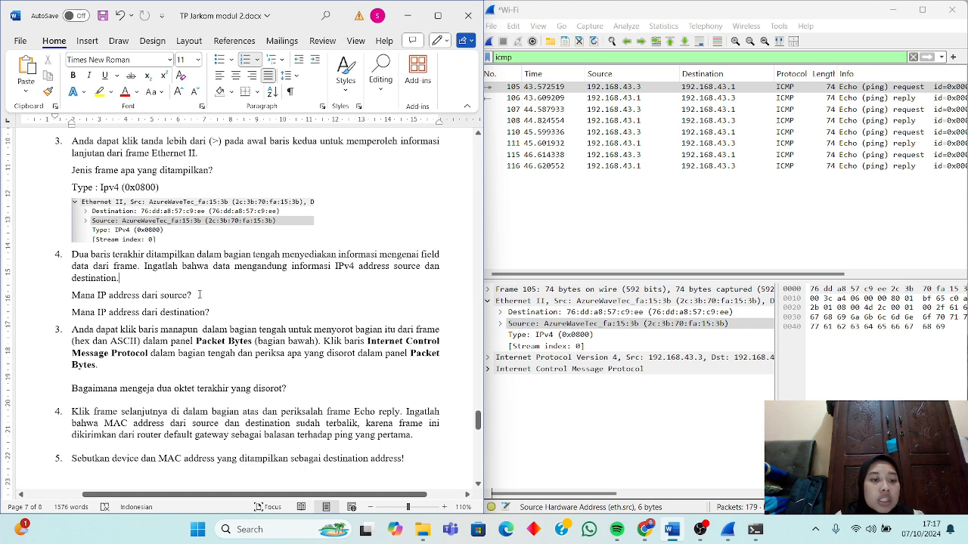
pyautogui.click(199, 294)
pyautogui.press('Return')
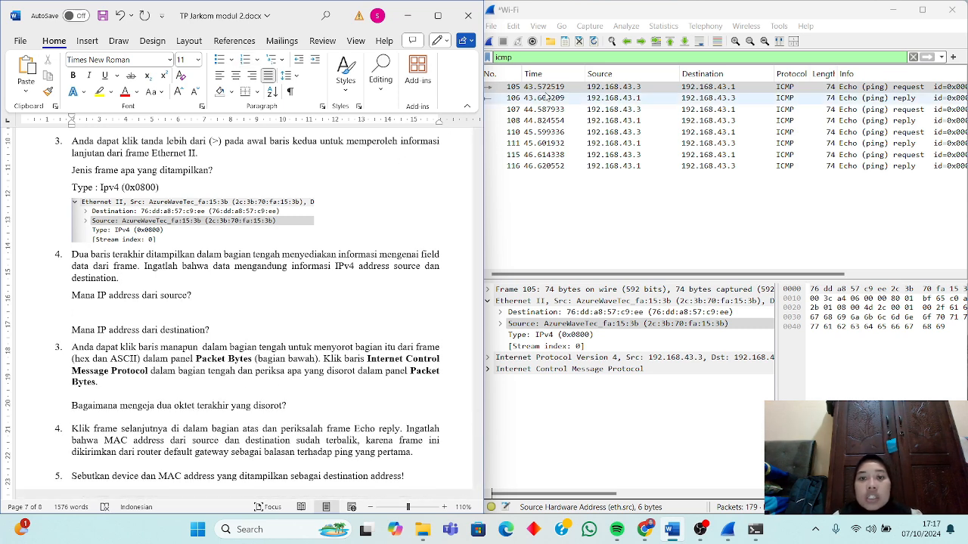
pyautogui.click(586, 87)
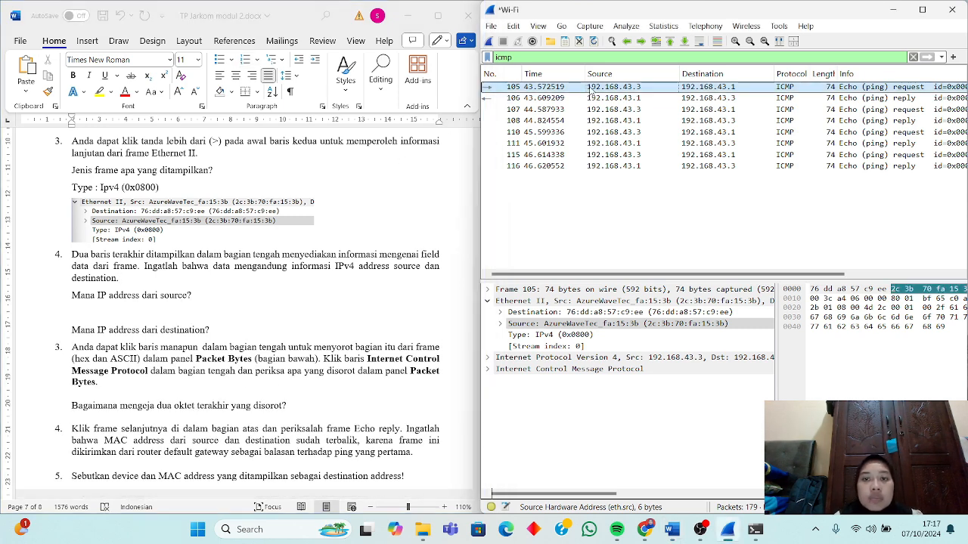
pyautogui.click(130, 308)
pyautogui.write('192.168.43.3')
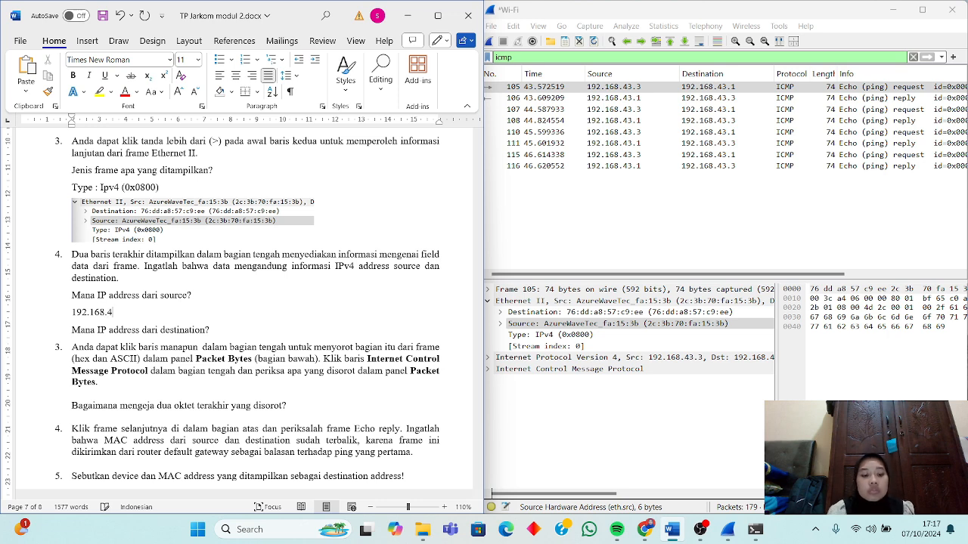
# - Enter 192.168.43.1 on a new line as the answer to the destination IP address question
pyautogui.click(216, 330)
pyautogui.press('Return')
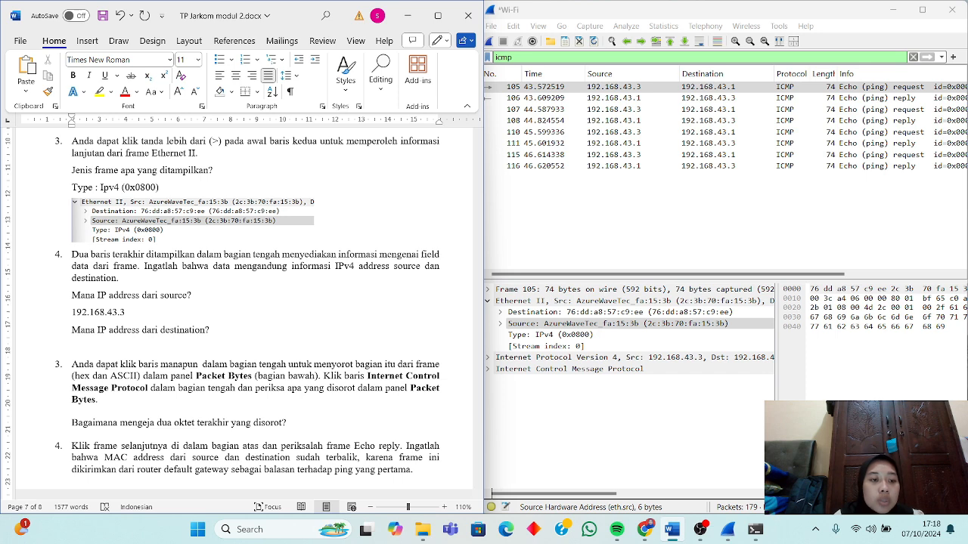
pyautogui.scroll(-2, 242, 314)
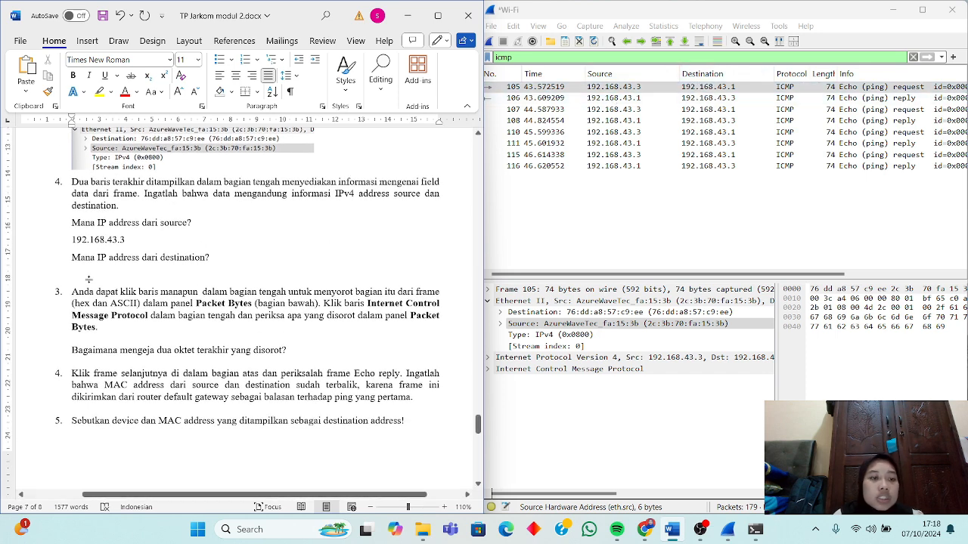
pyautogui.write('192.168.43.1')
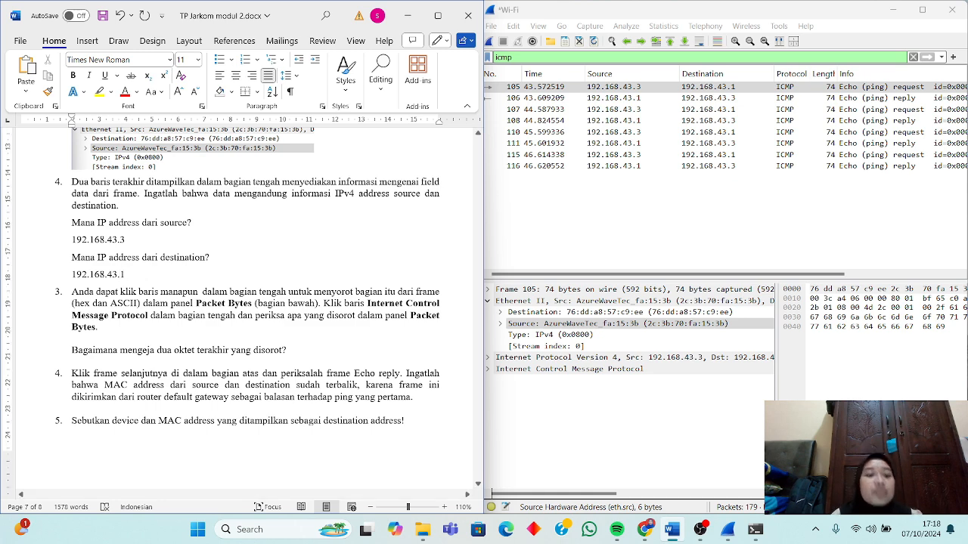
# - Widen frame 105's packet bytes area, highlight its data bytes and answer the last two octets question with "hi"
pyautogui.scroll(-1, 118, 237)
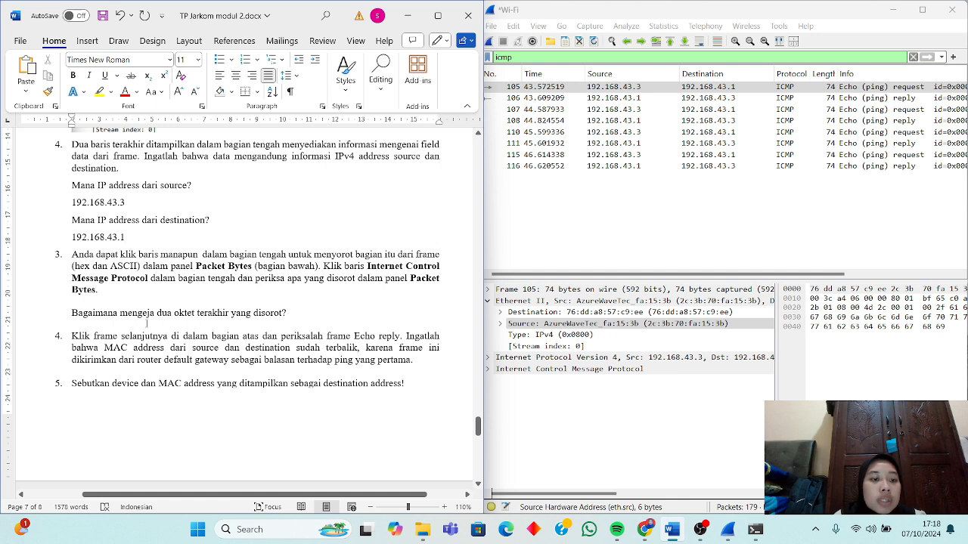
pyautogui.click(643, 88)
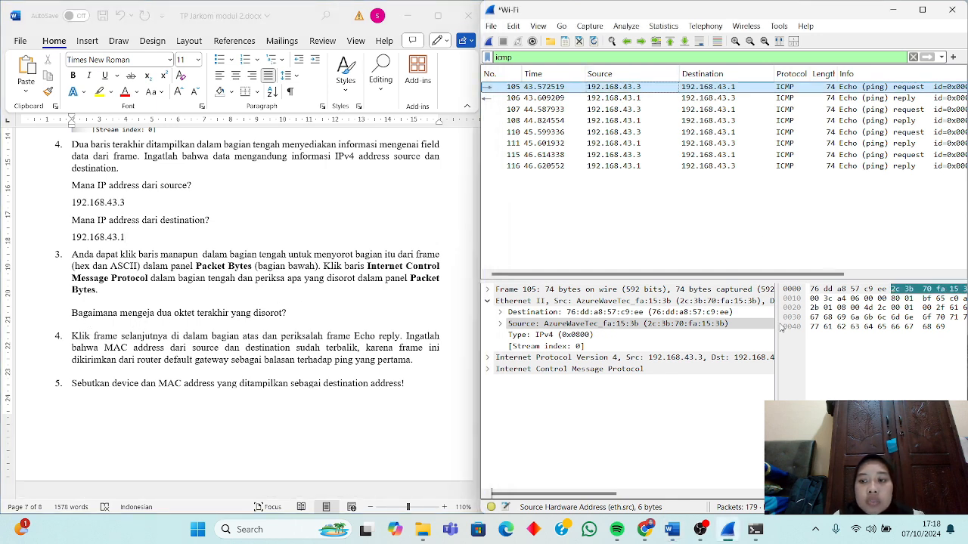
pyautogui.moveTo(776, 325); pyautogui.dragTo(535, 340)
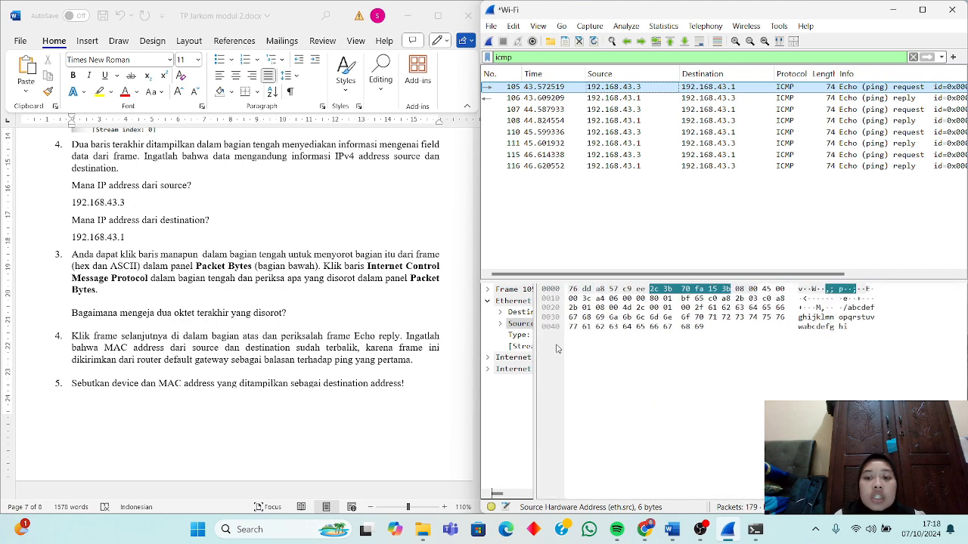
pyautogui.click(881, 338)
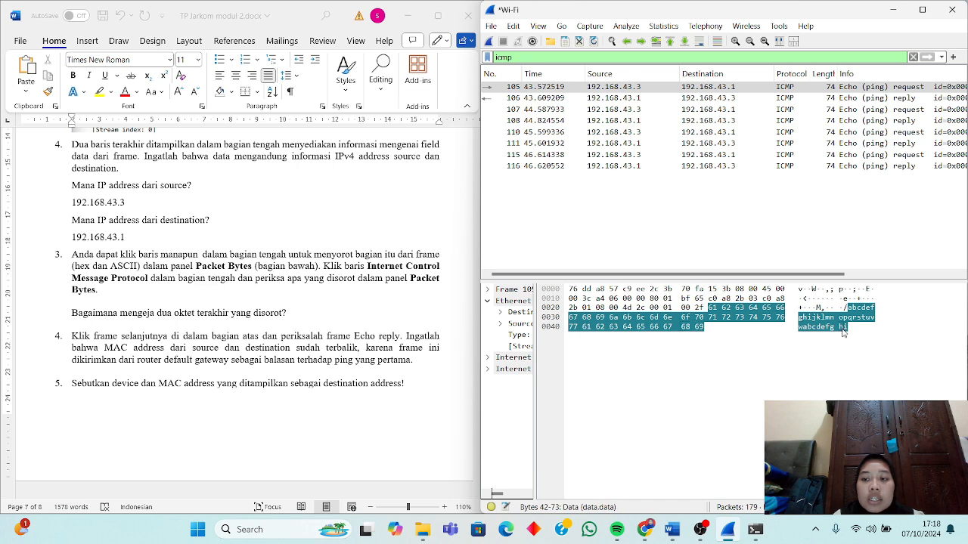
pyautogui.click(297, 313)
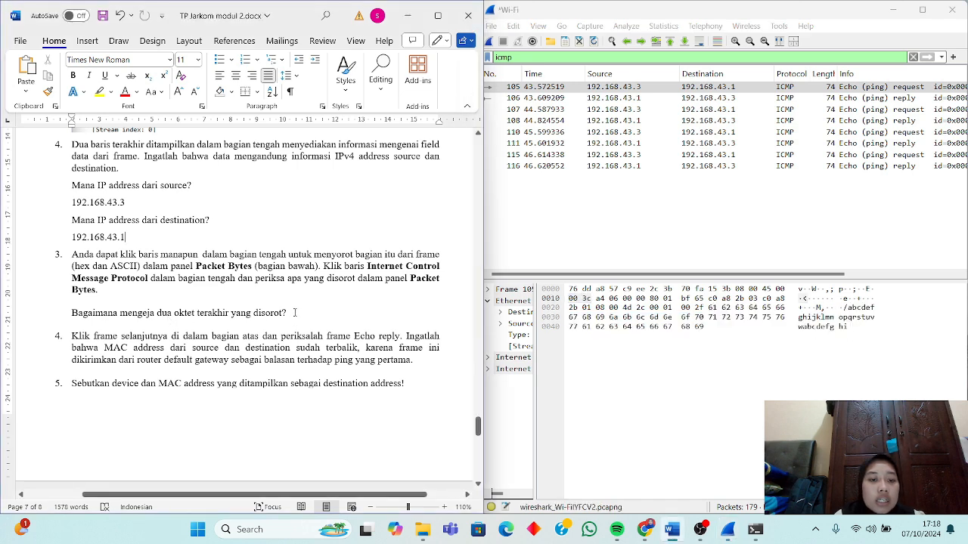
pyautogui.press('Return')
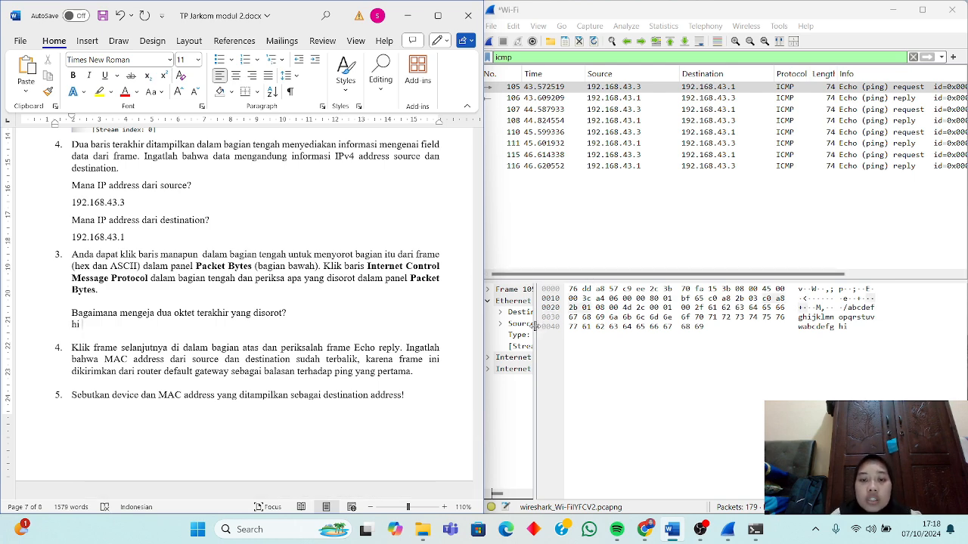
# - Capture a screenshot of frame 105's full hex and ASCII bytes, paste it below the "hi" answer and shrink it
pyautogui.moveTo(534, 326); pyautogui.dragTo(484, 330)
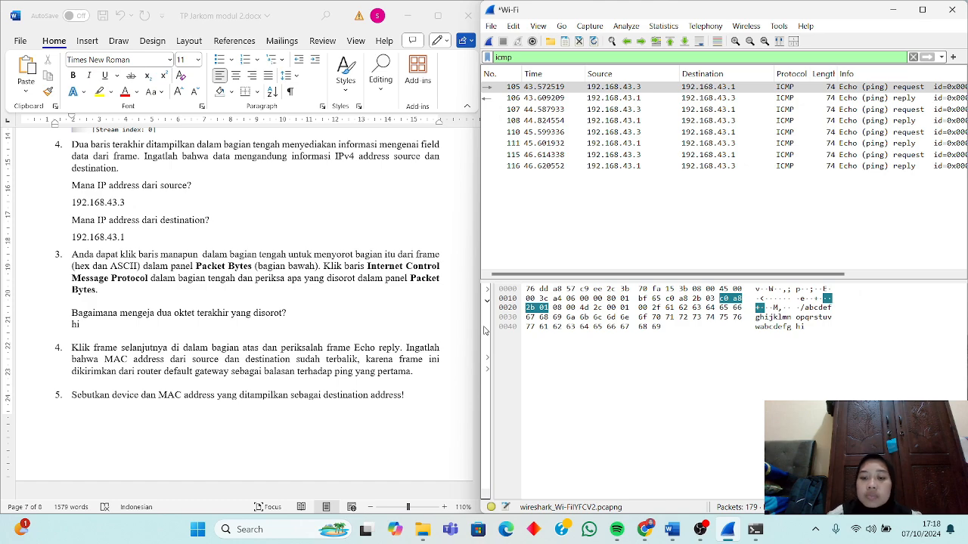
pyautogui.press('super+shift+s')
pyautogui.moveTo(495, 284); pyautogui.dragTo(854, 339)
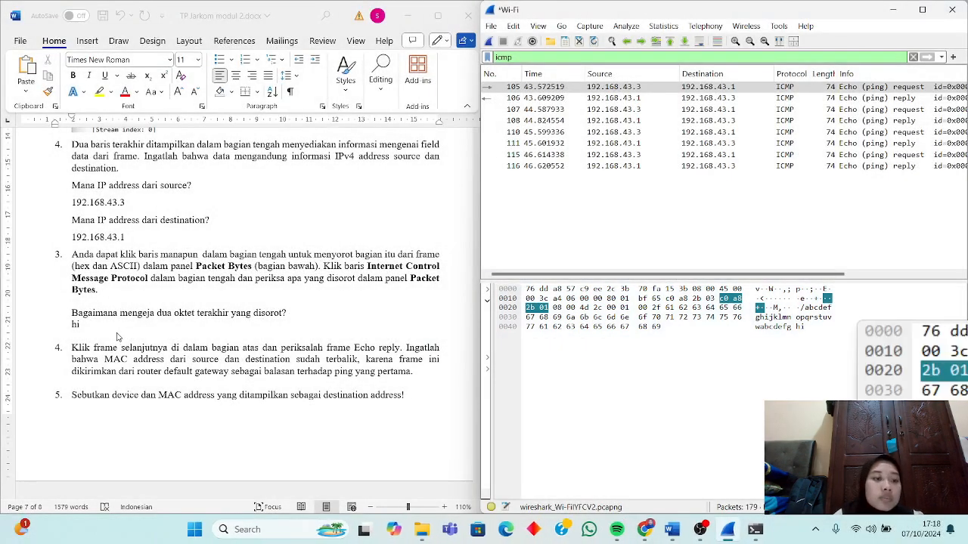
pyautogui.click(104, 336)
pyautogui.press('Return')
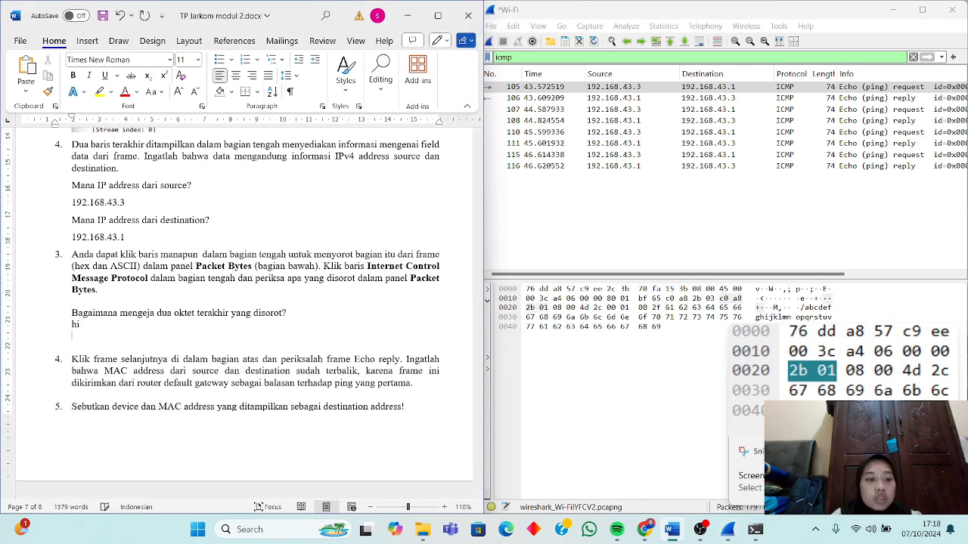
pyautogui.hotkey('ctrl', 'v')
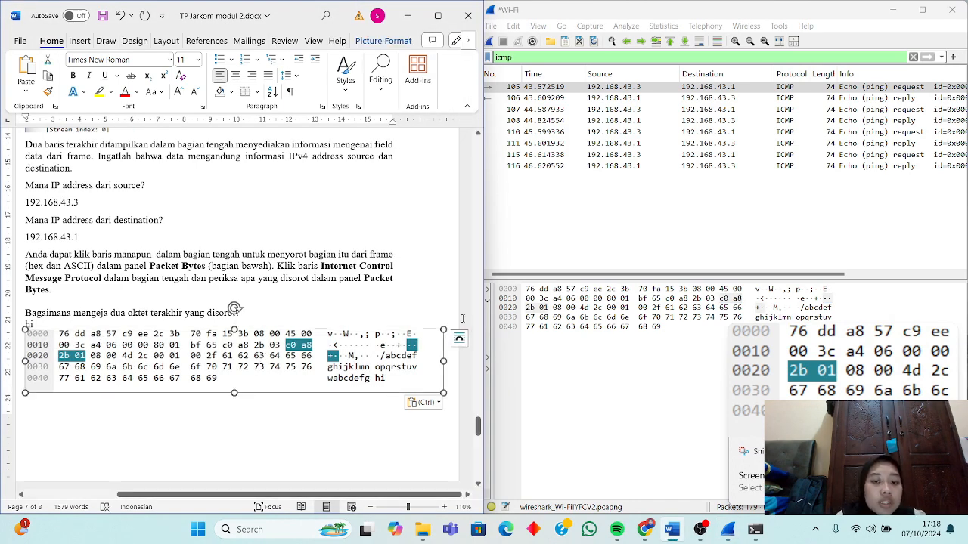
pyautogui.moveTo(444, 333); pyautogui.dragTo(396, 331)
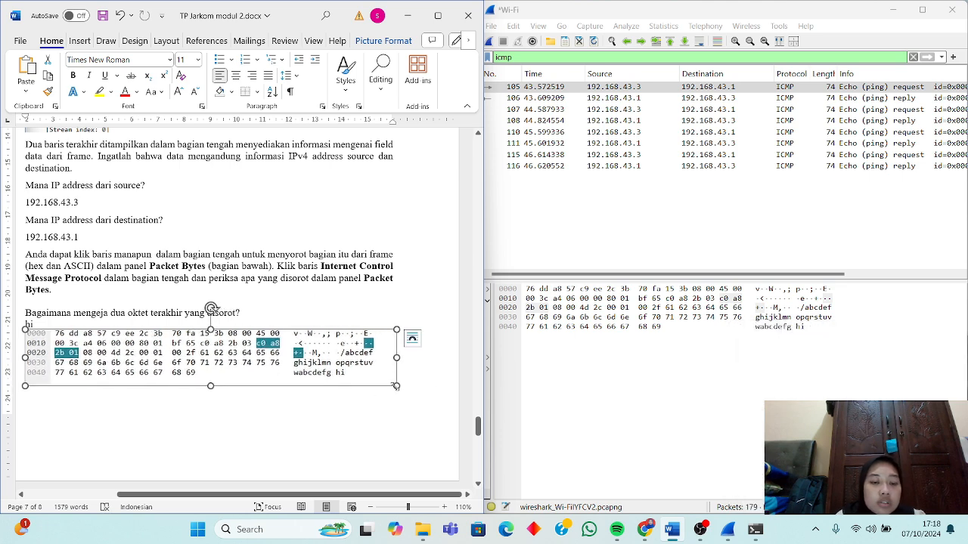
pyautogui.moveTo(396, 387); pyautogui.dragTo(315, 374)
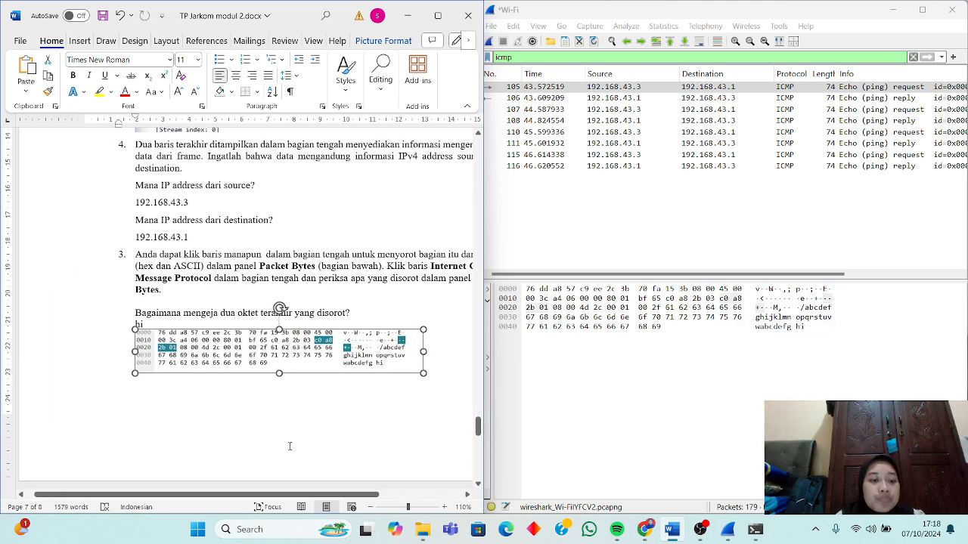
# - Bring the packet details back into view and compare the source and destination MAC addresses of frames 105 and 106
pyautogui.scroll(-5, 289, 446)
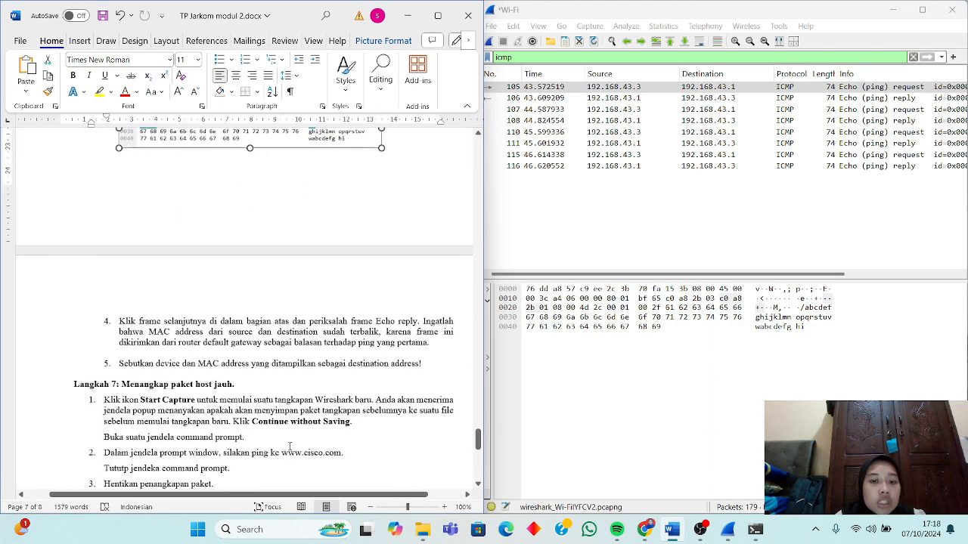
pyautogui.hscroll(1, 289, 446)
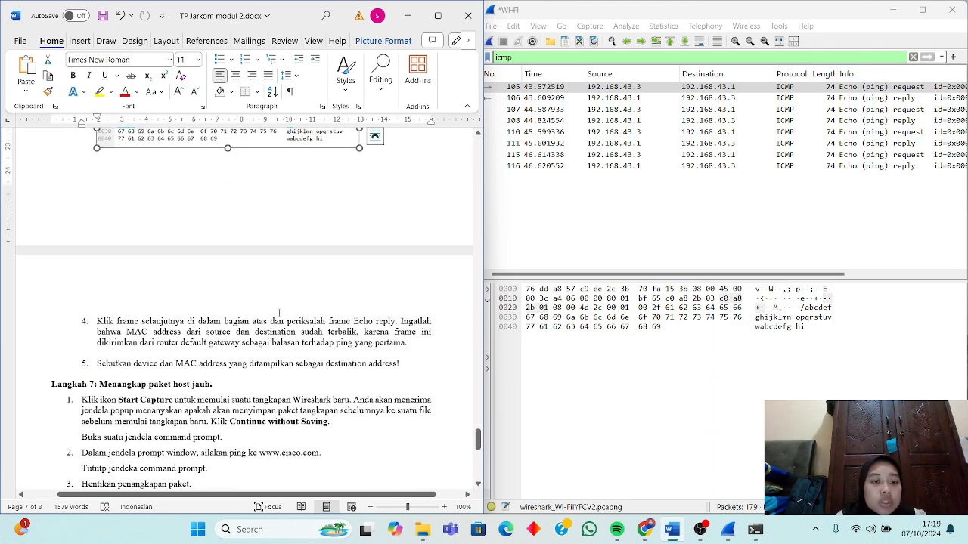
pyautogui.moveTo(520, 341); pyautogui.dragTo(758, 291)
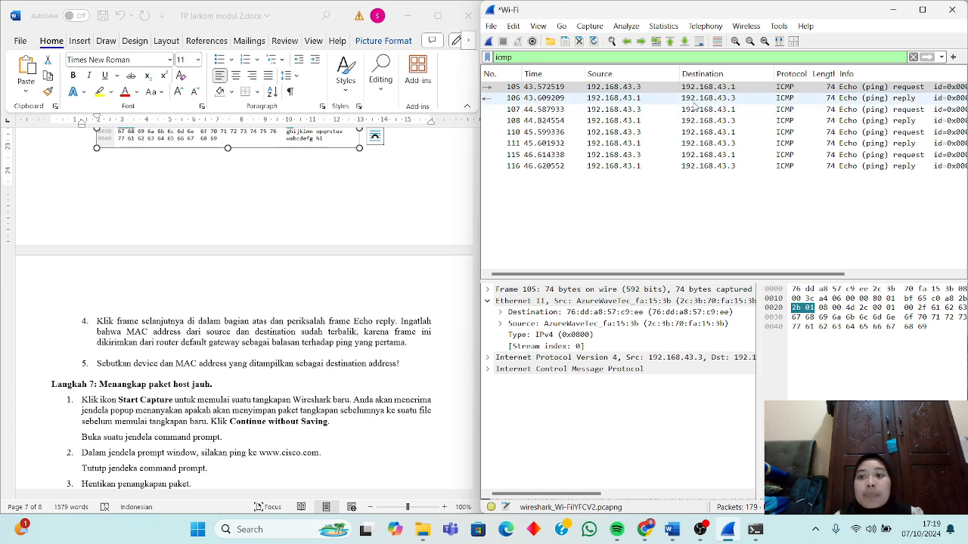
pyautogui.click(693, 90)
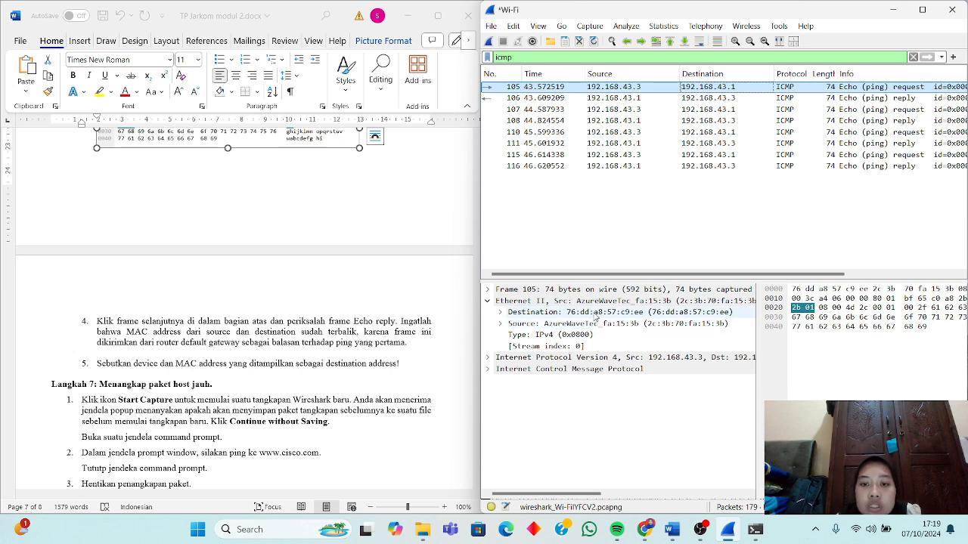
pyautogui.click(807, 102)
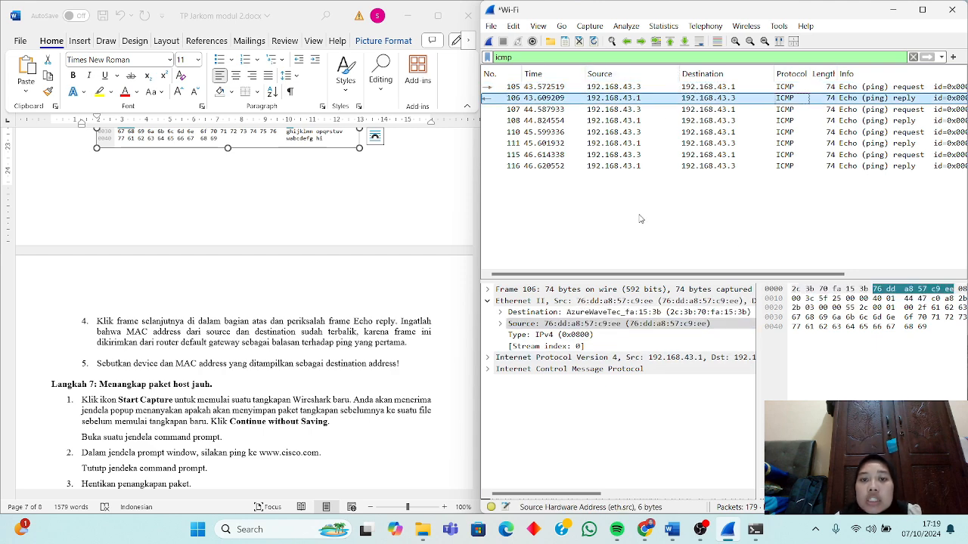
pyautogui.click(621, 88)
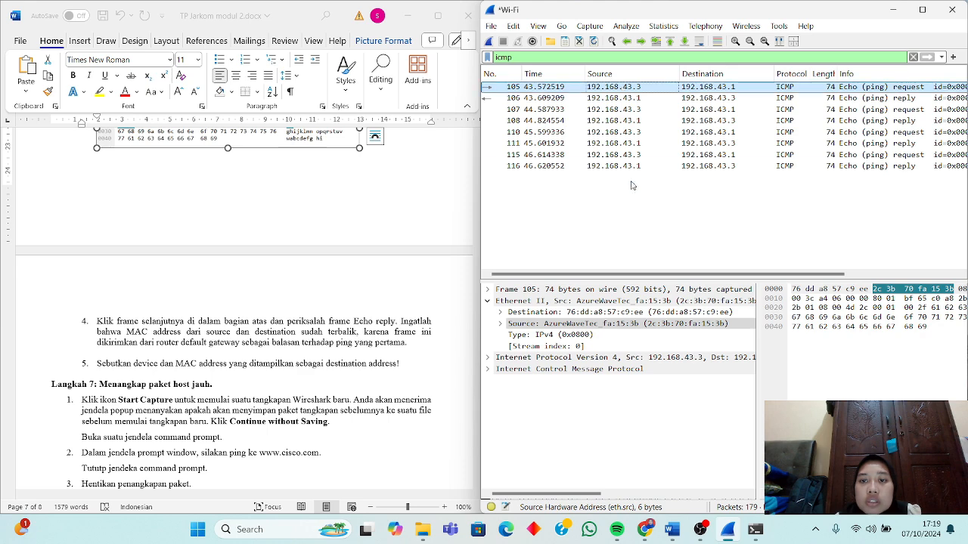
# - Capture a screenshot of the frame 105 and 106 rows, paste it under the Echo reply item and shrink it to the text width
pyautogui.press('super+shift+s')
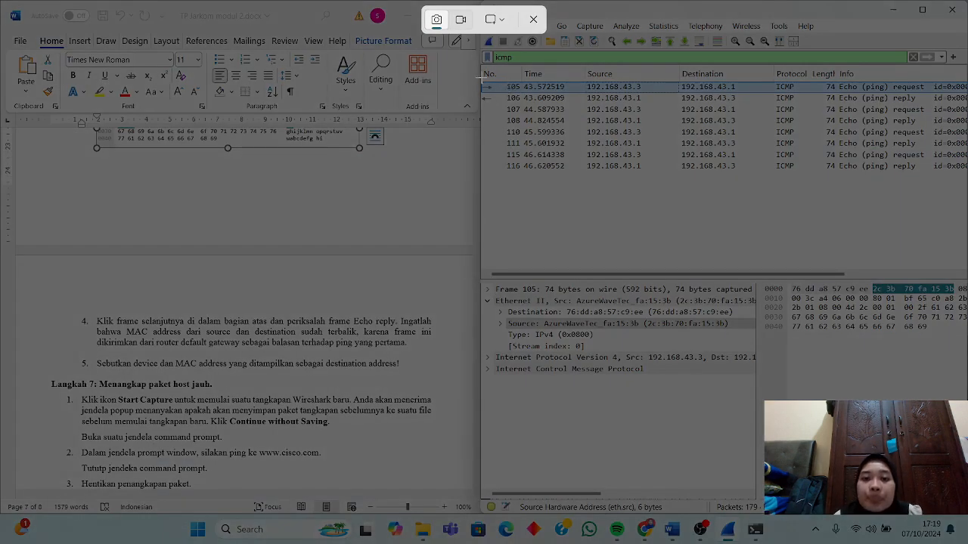
pyautogui.moveTo(480, 80); pyautogui.dragTo(967, 104)
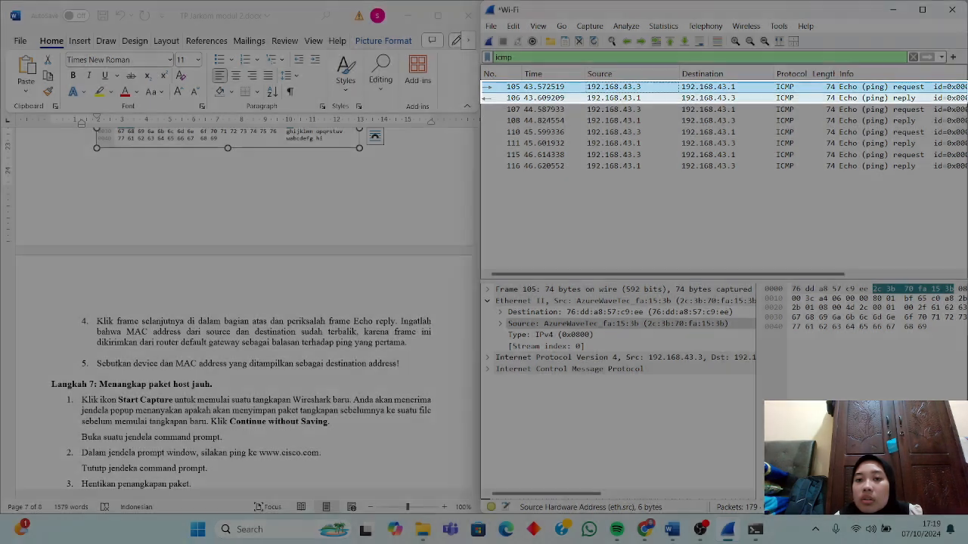
pyautogui.click(259, 355)
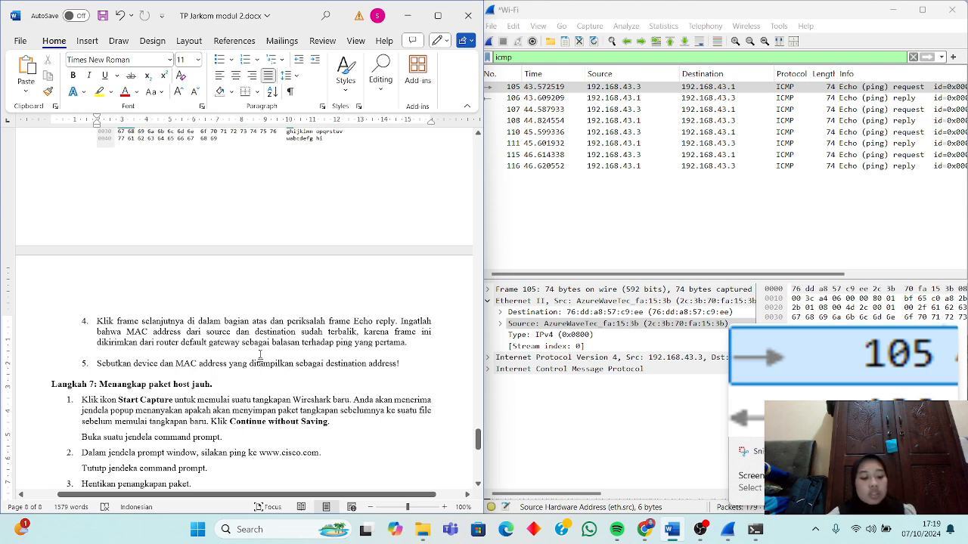
pyautogui.hotkey('ctrl', 'v')
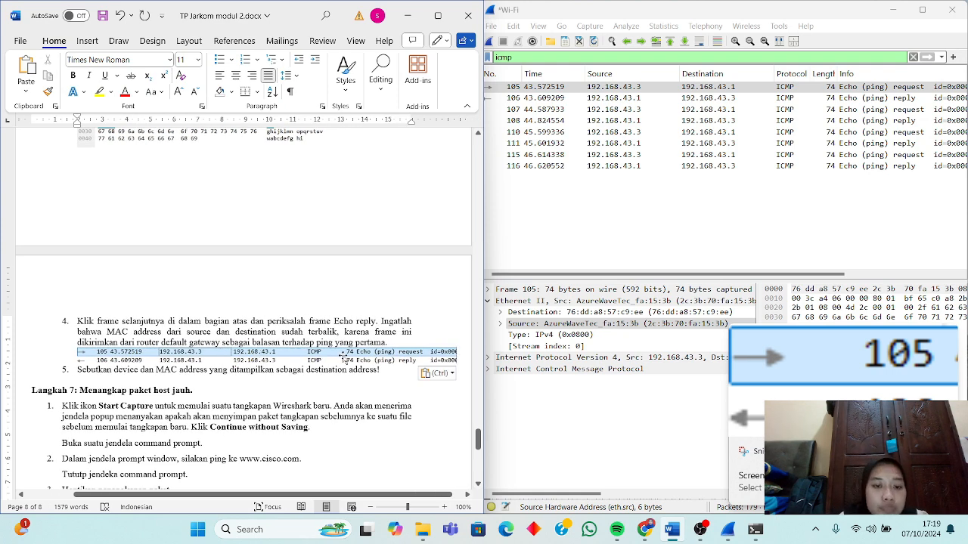
pyautogui.click(412, 351)
pyautogui.moveTo(457, 348); pyautogui.dragTo(394, 361)
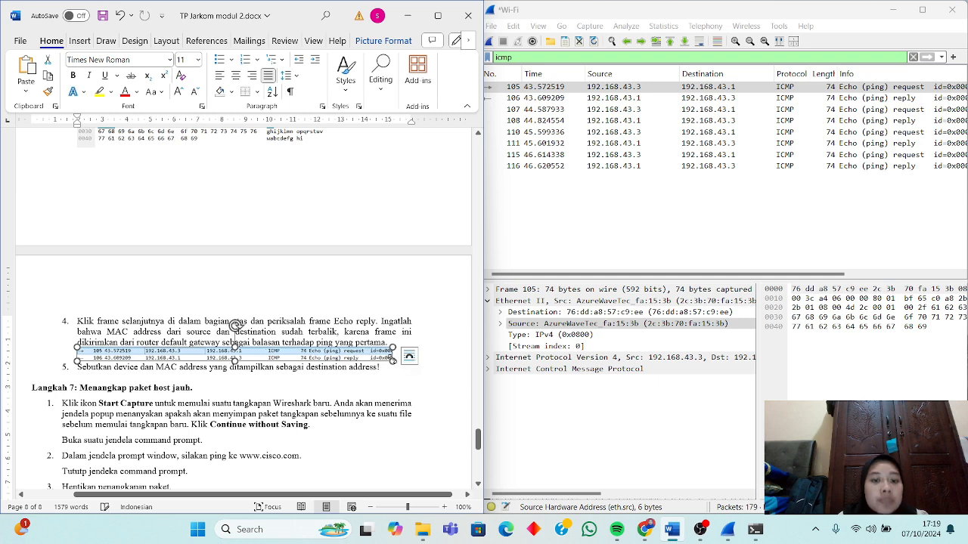
# - Add an answer line under the item 5 destination address question and select Echo reply frame 106 to read its destination
pyautogui.click(386, 368)
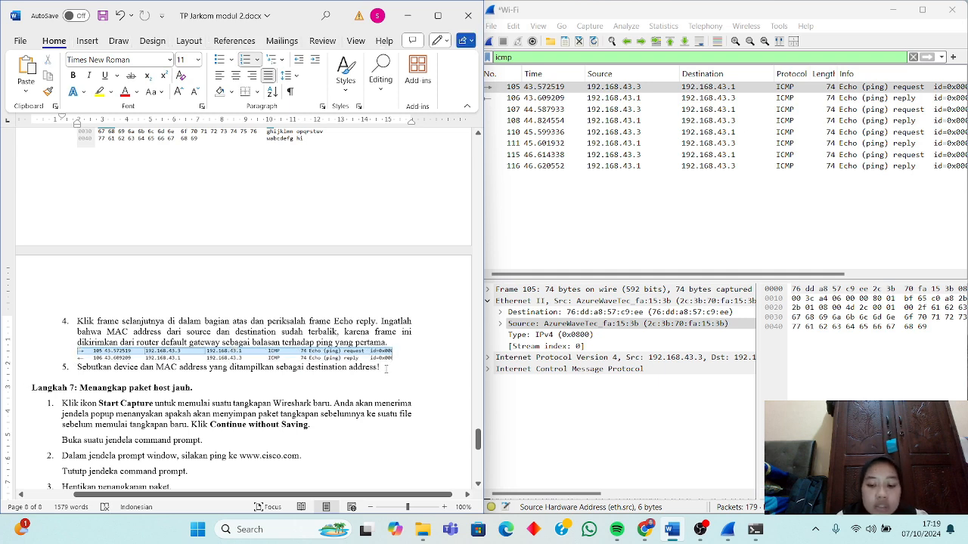
pyautogui.press('Return')
pyautogui.press('Return')
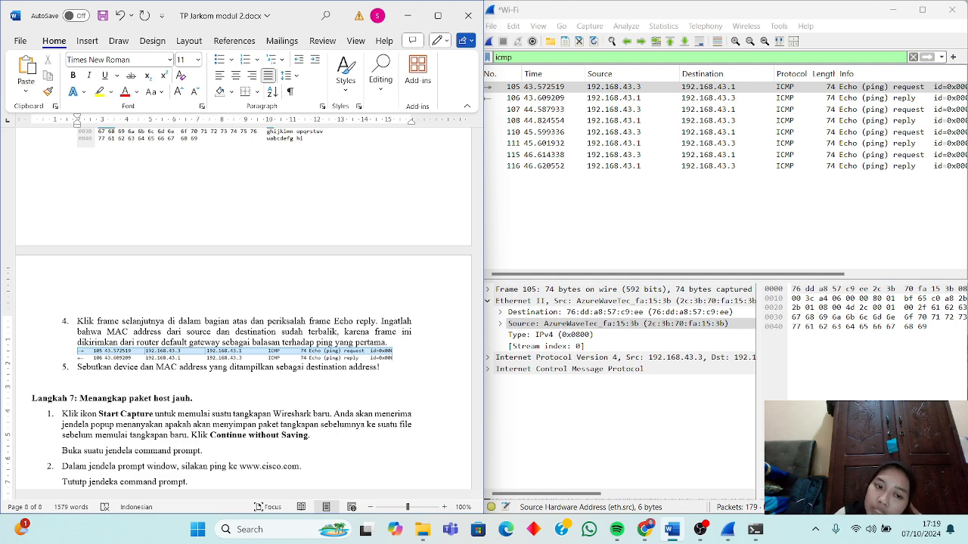
pyautogui.click(773, 98)
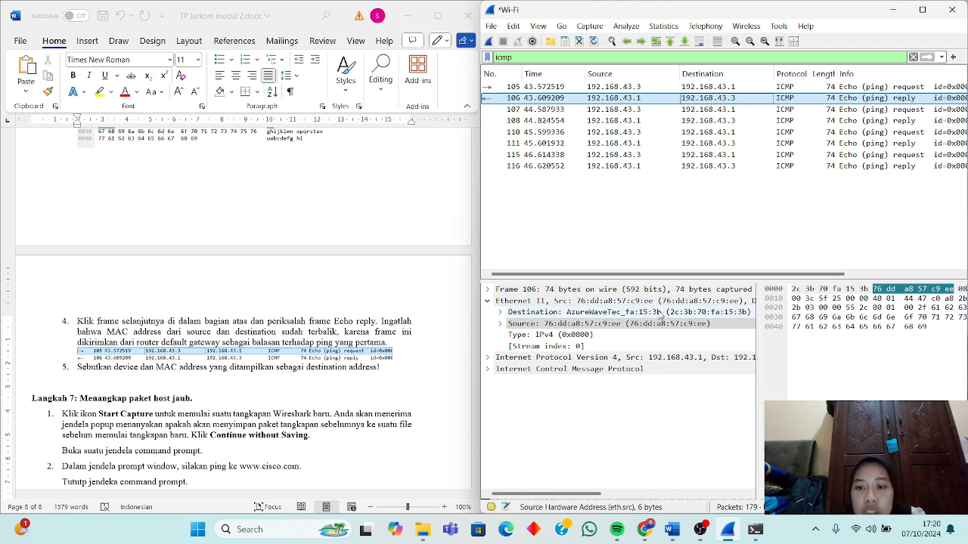
pyautogui.click(252, 379)
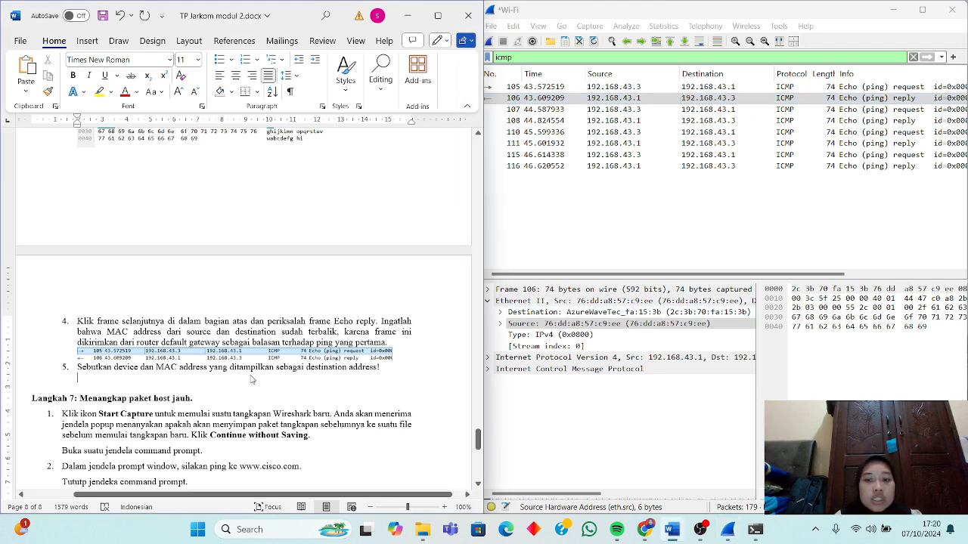
# - Enter the device name AzureWaveTec_fa:15:3b as the answer to the destination address question
pyautogui.write('AA')
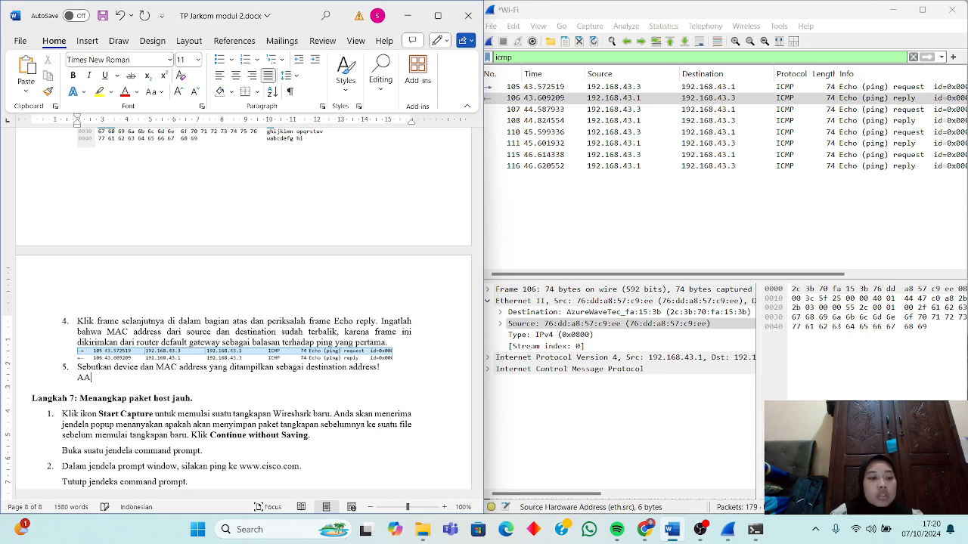
pyautogui.press('BackSpace')
pyautogui.write('zure')
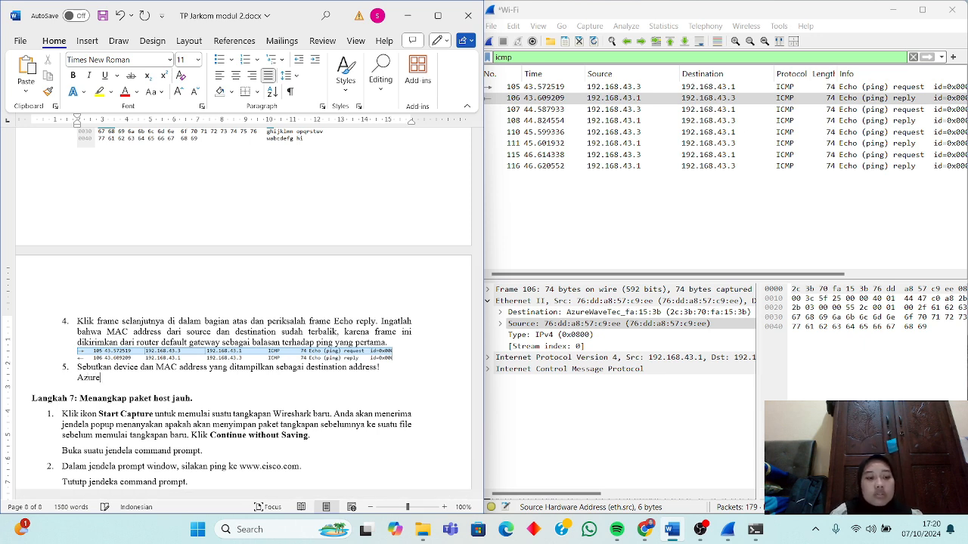
pyautogui.write('Wa')
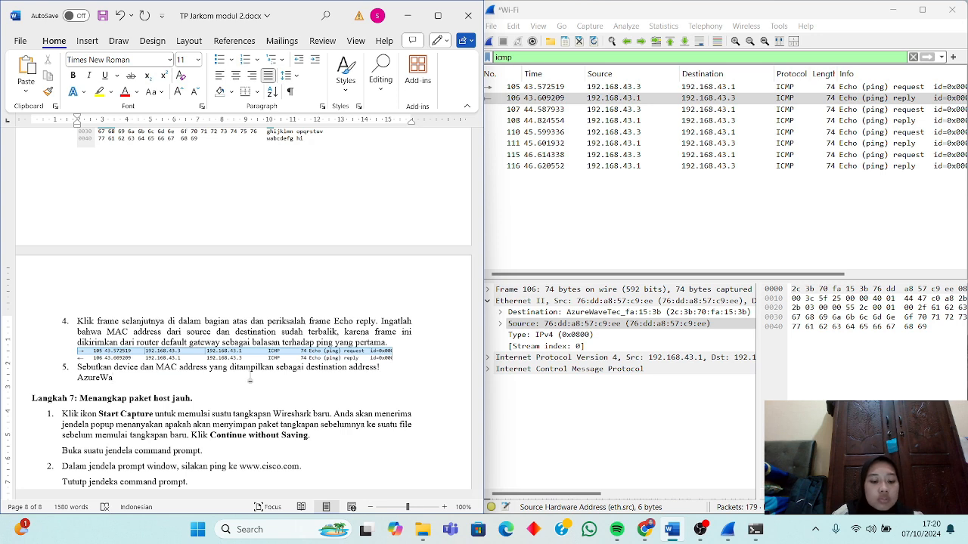
pyautogui.write('veTe')
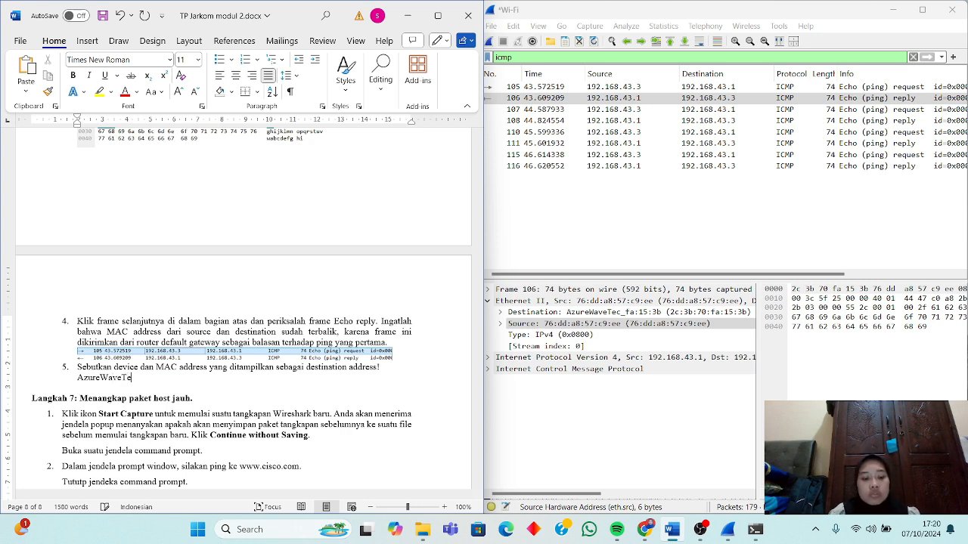
pyautogui.write('c')
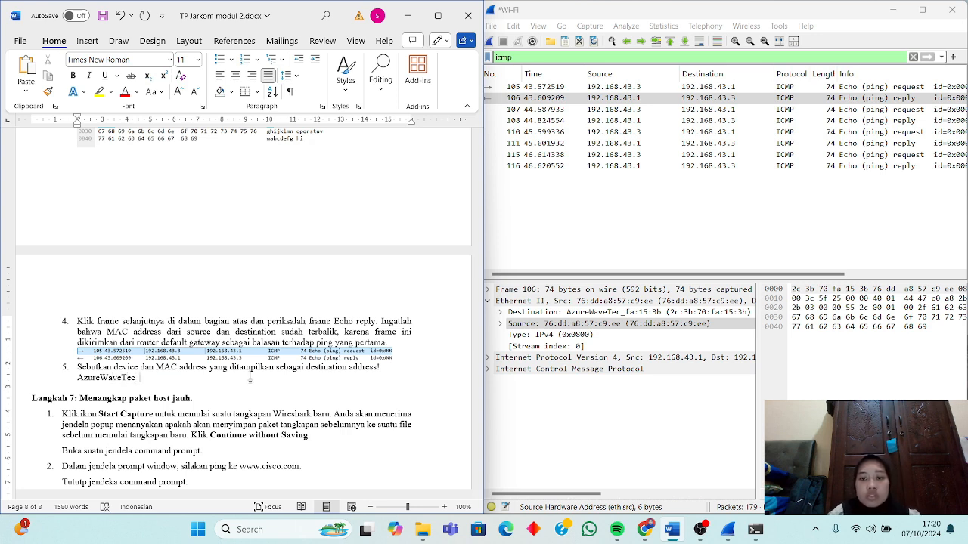
pyautogui.write('_fa')
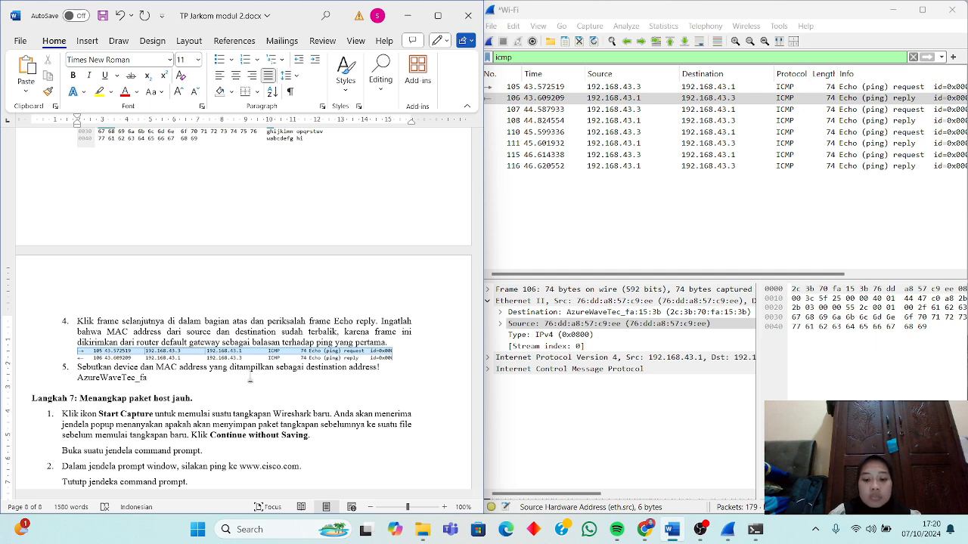
pyautogui.write(':1')
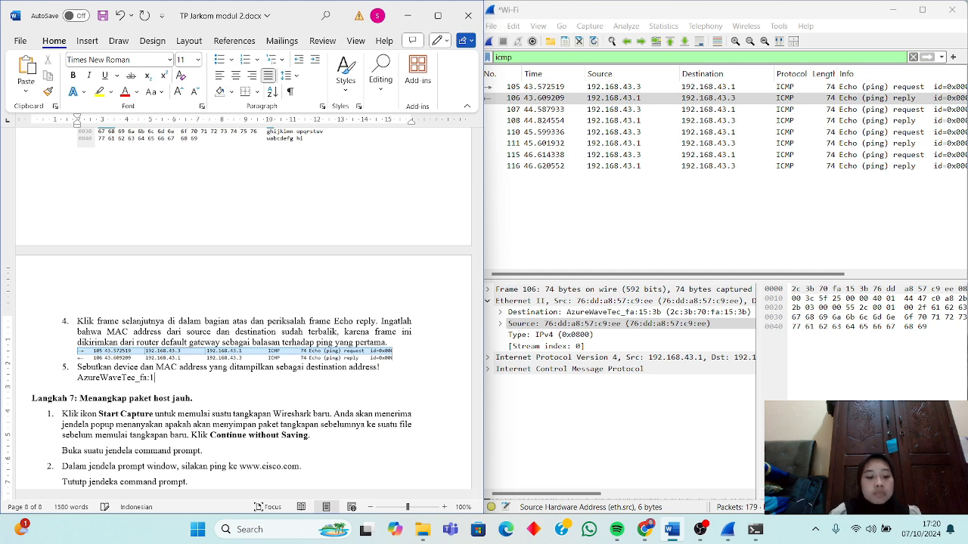
pyautogui.write('5:3b:')
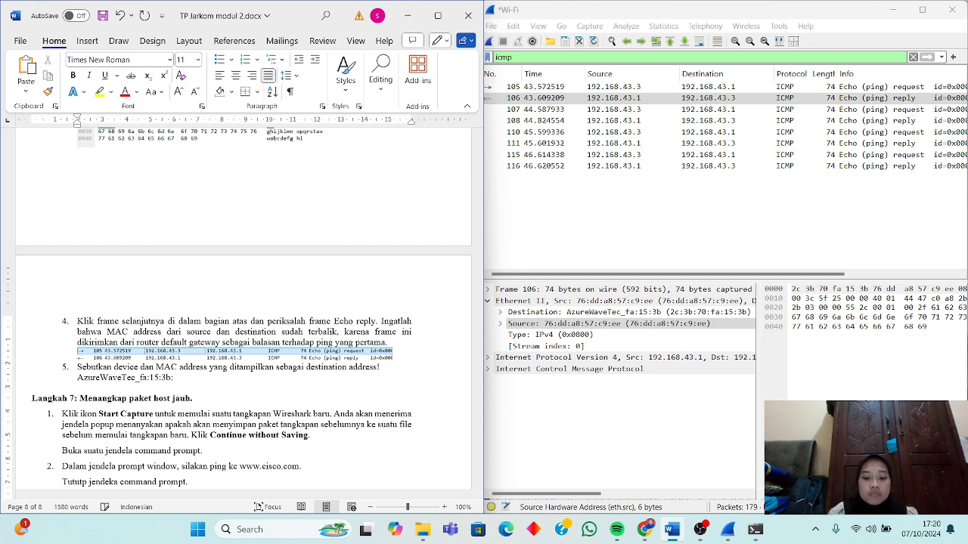
pyautogui.press('BackSpace')
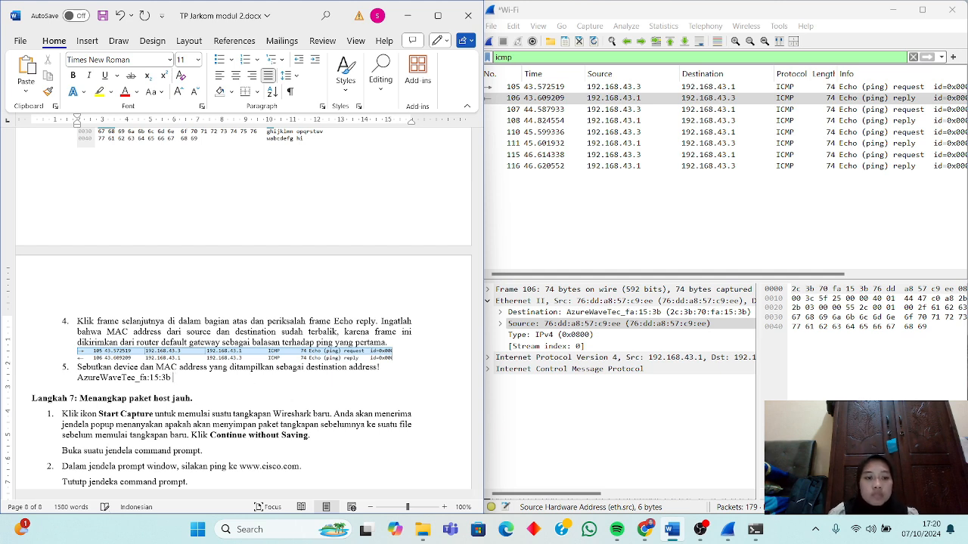
# - Add the destination MAC address (2c:3b:70:fa:15:3b) in parentheses after the device name
pyautogui.write('(')
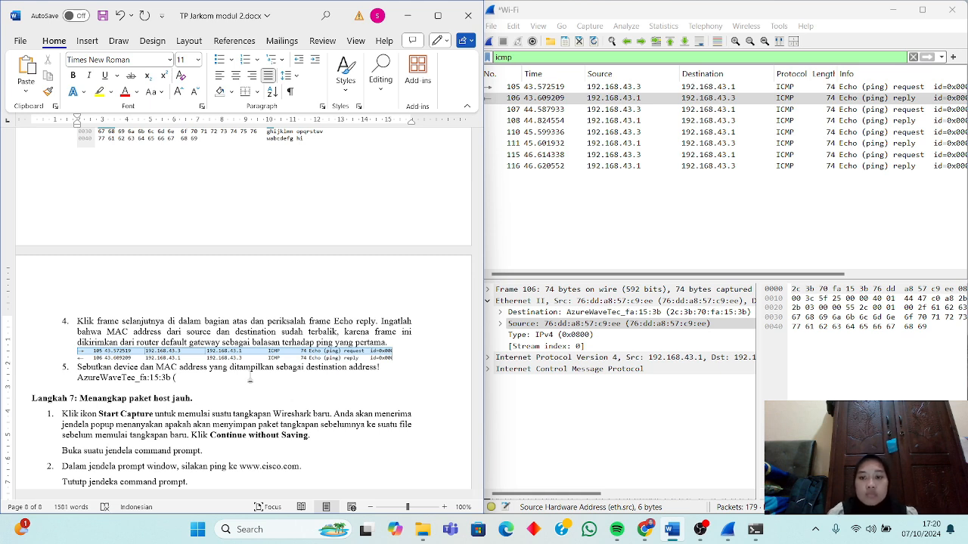
pyautogui.write('2c:')
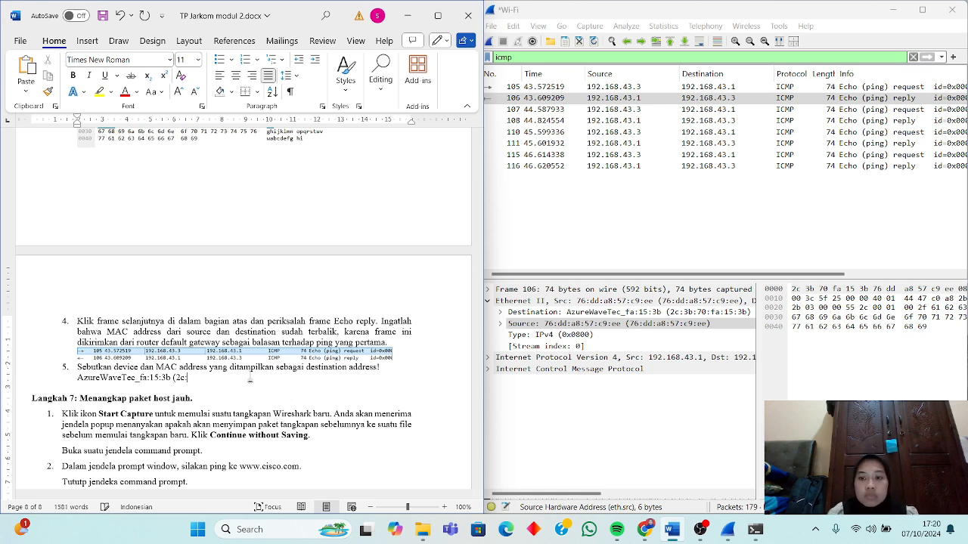
pyautogui.write('3b:70')
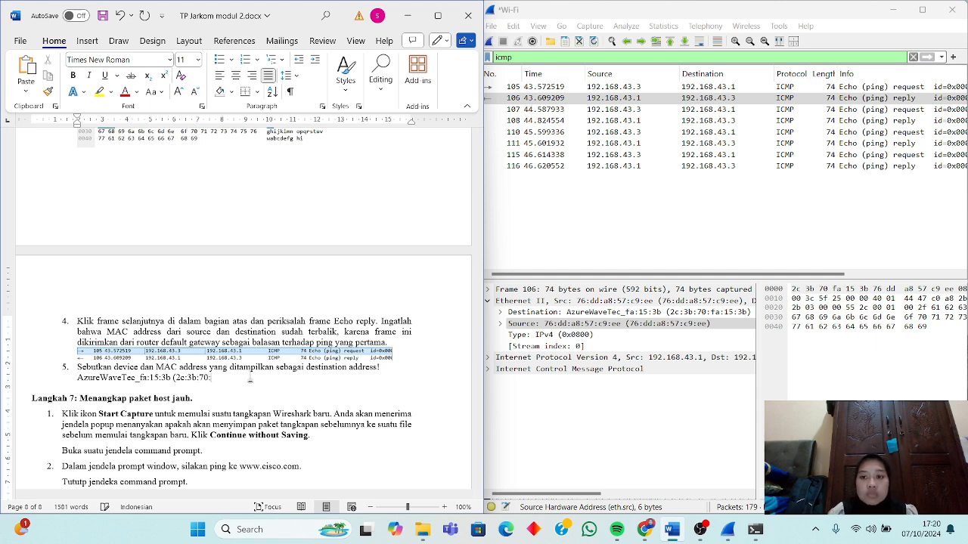
pyautogui.write(':fa:1')
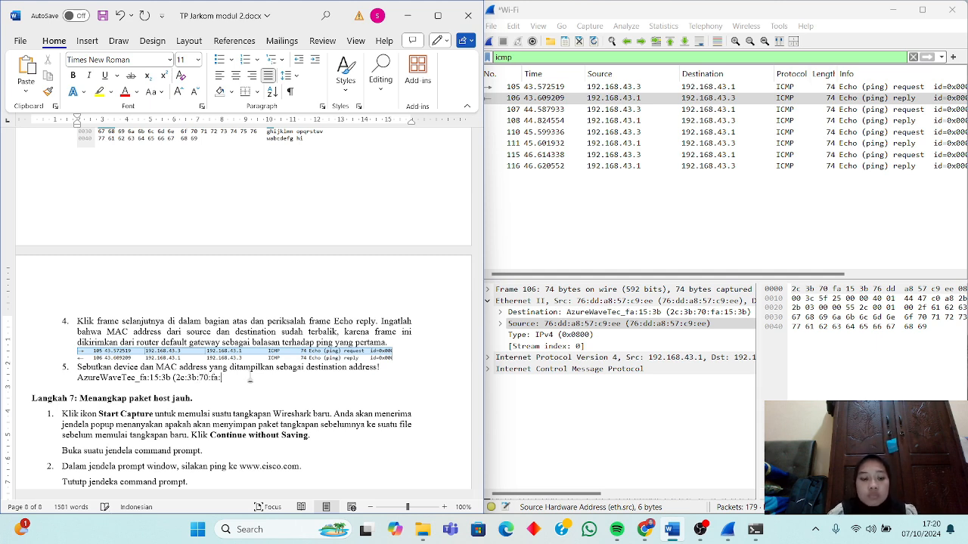
pyautogui.write('5:')
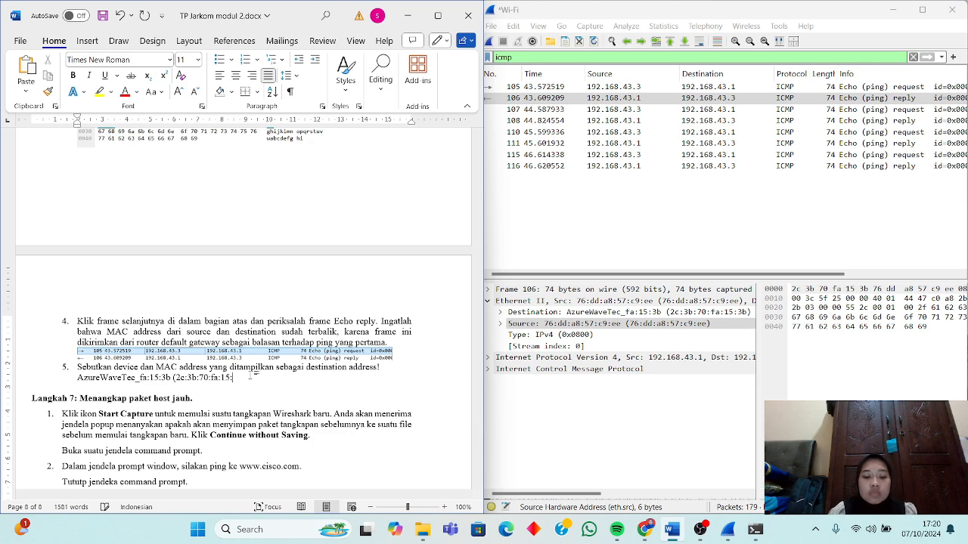
pyautogui.write('3b')
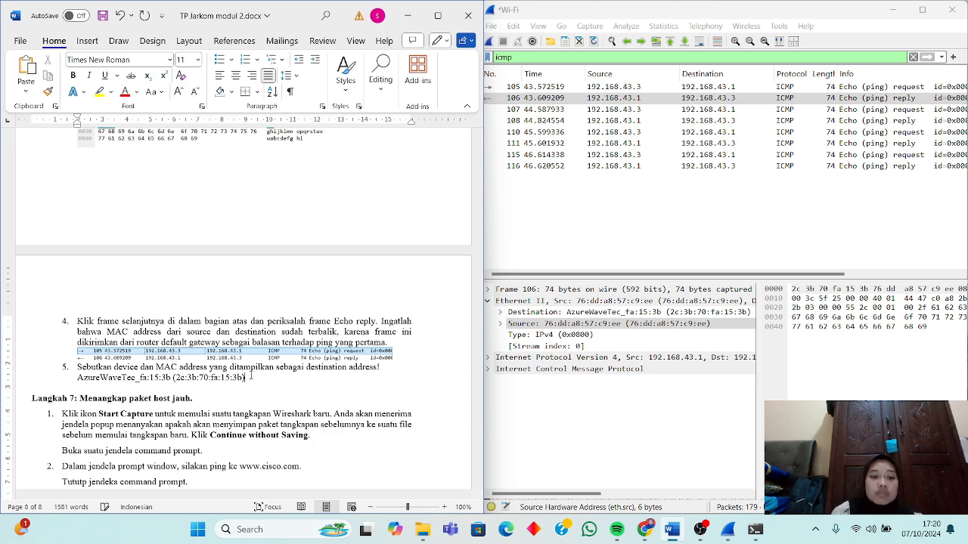
# - Go to Langkah 7 and start a new Wi-Fi capture, continuing without saving the previous packets and keeping the icmp filter
pyautogui.scroll(-3, 251, 375)
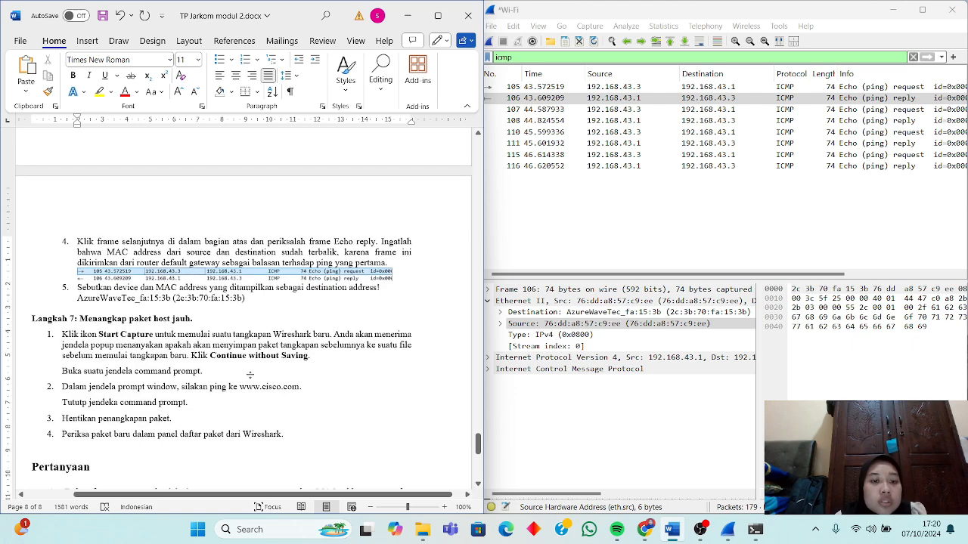
pyautogui.scroll(-5, 251, 376)
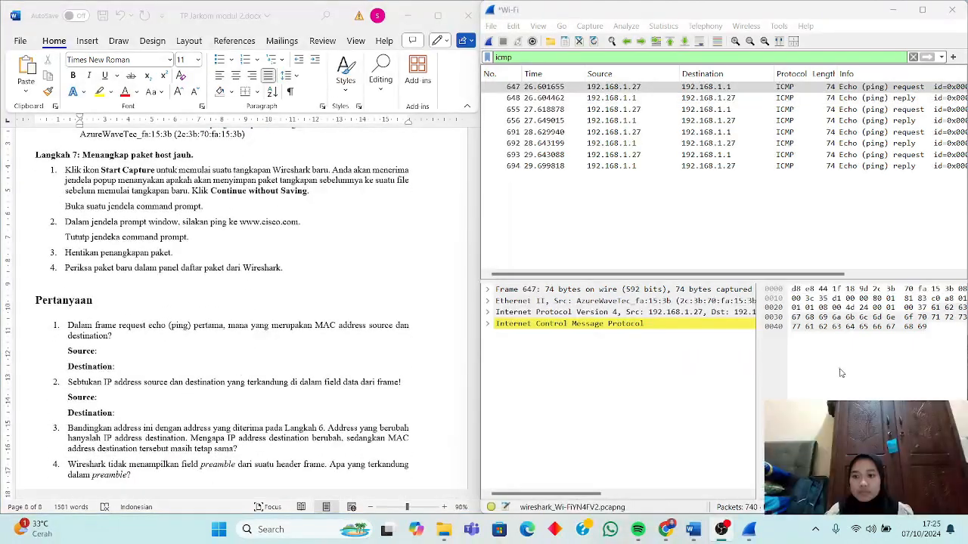
pyautogui.click(890, 48)
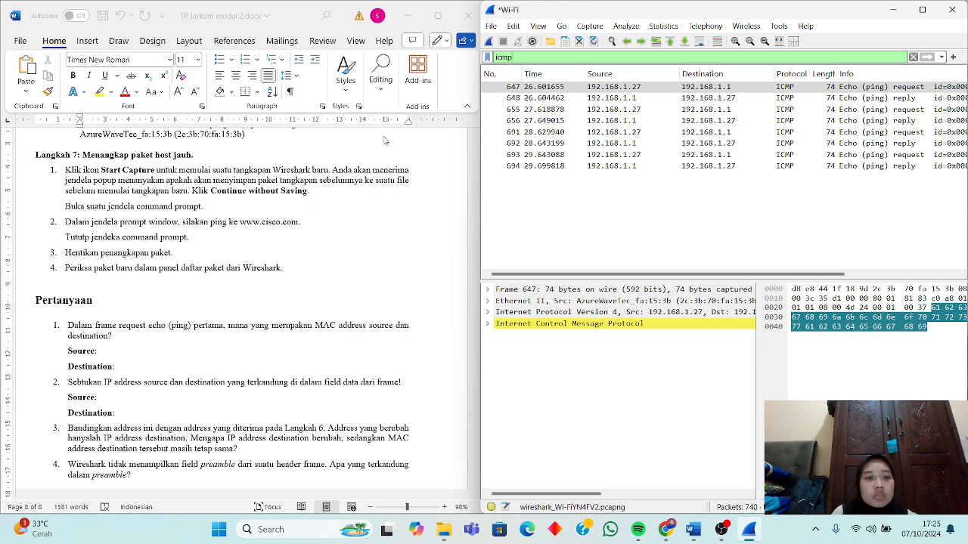
pyautogui.click(488, 42)
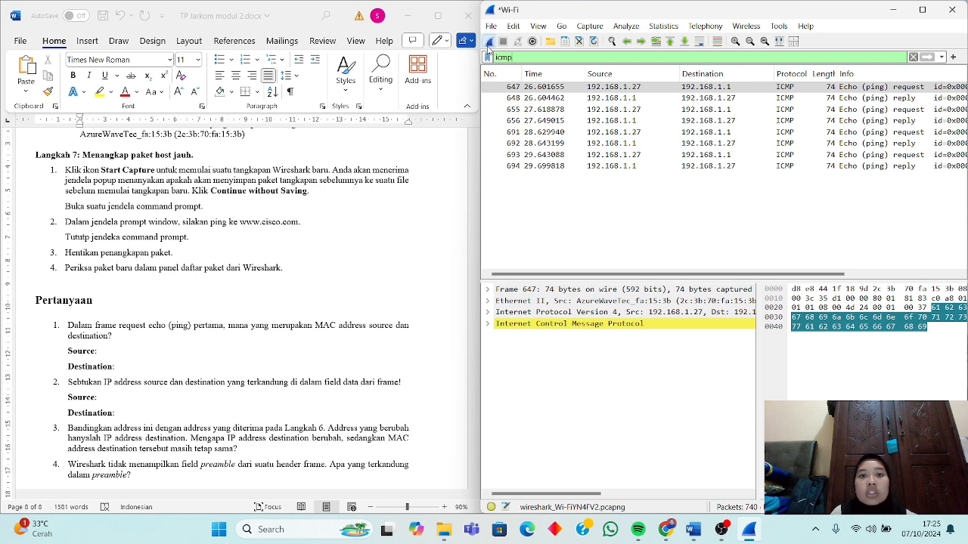
pyautogui.click(738, 283)
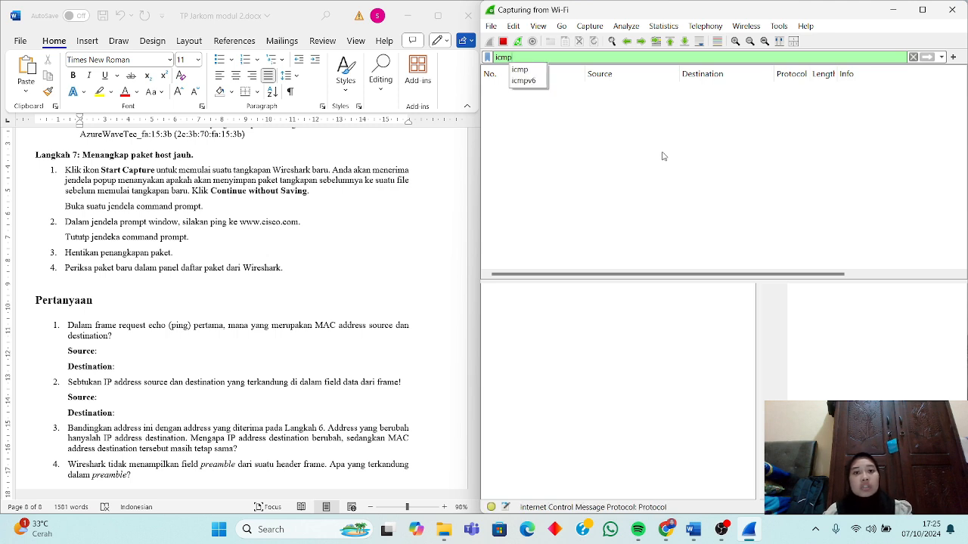
pyautogui.press('super+r')
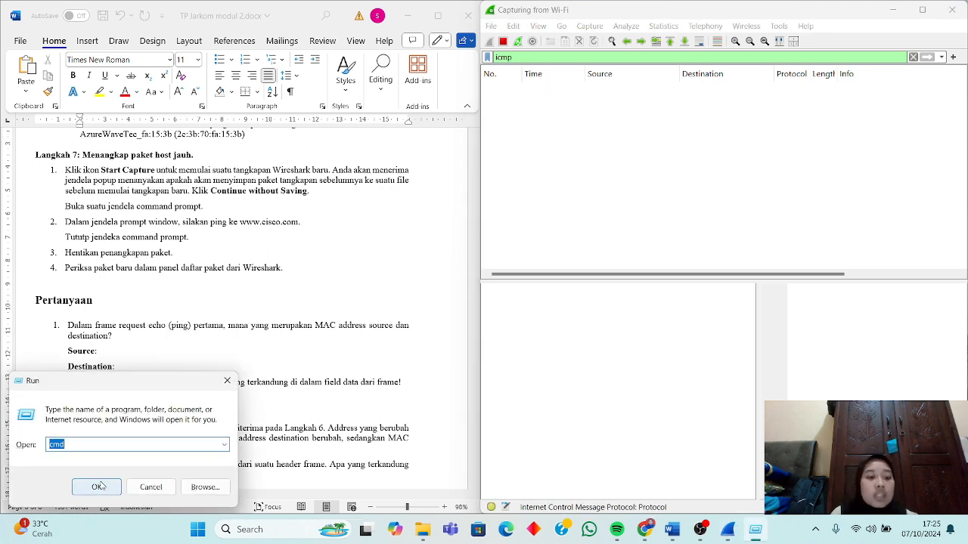
pyautogui.click(99, 486)
pyautogui.moveTo(360, 109); pyautogui.dragTo(525, 101)
pyautogui.write('ping')
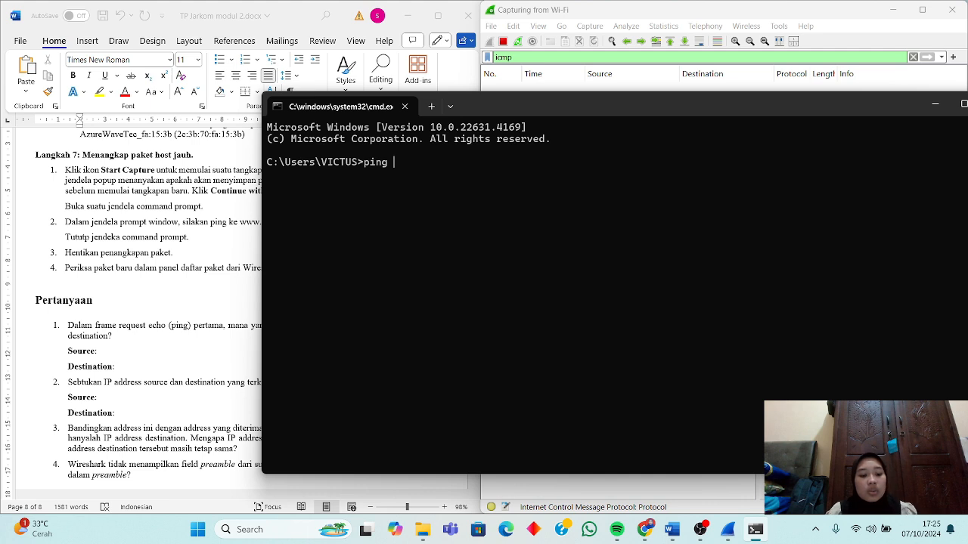
pyautogui.write(' www.')
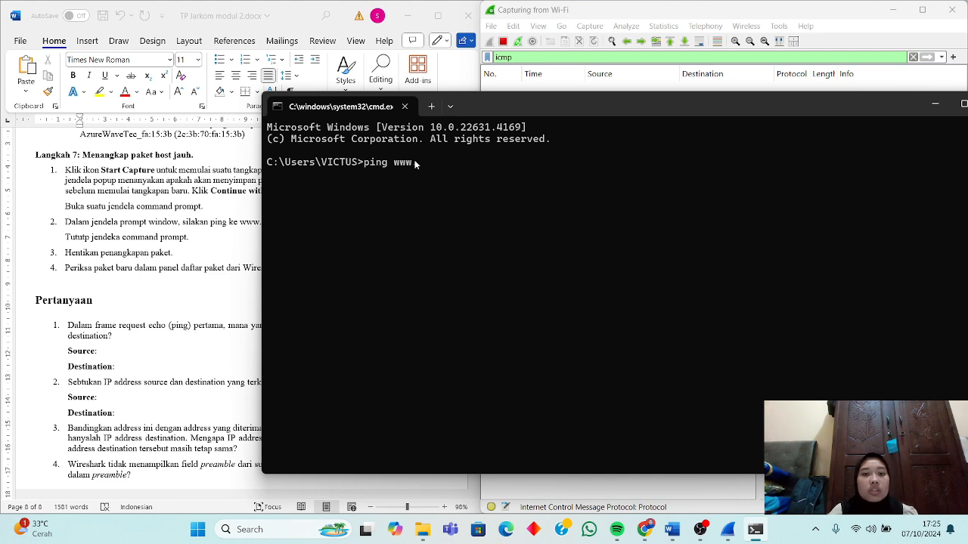
pyautogui.moveTo(488, 111); pyautogui.dragTo(546, 93)
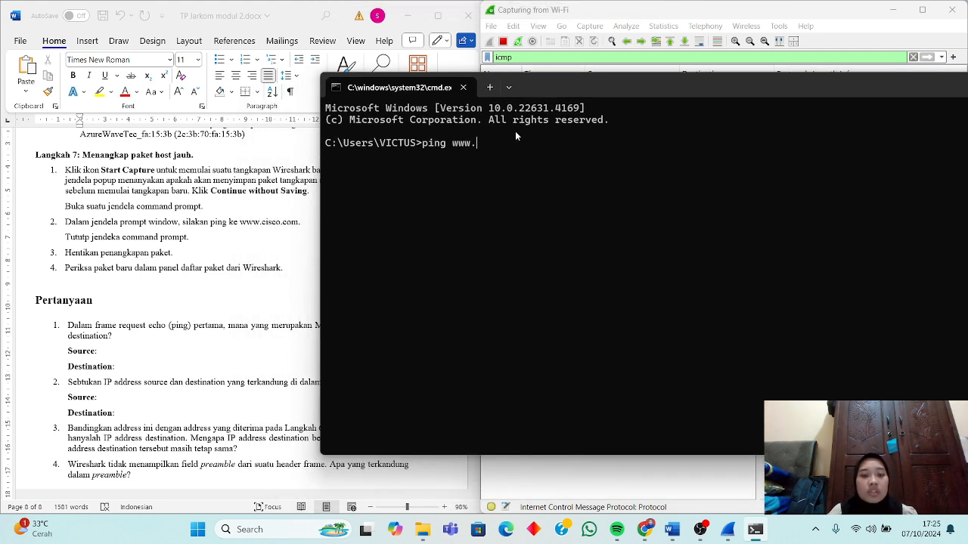
pyautogui.write('cisco')
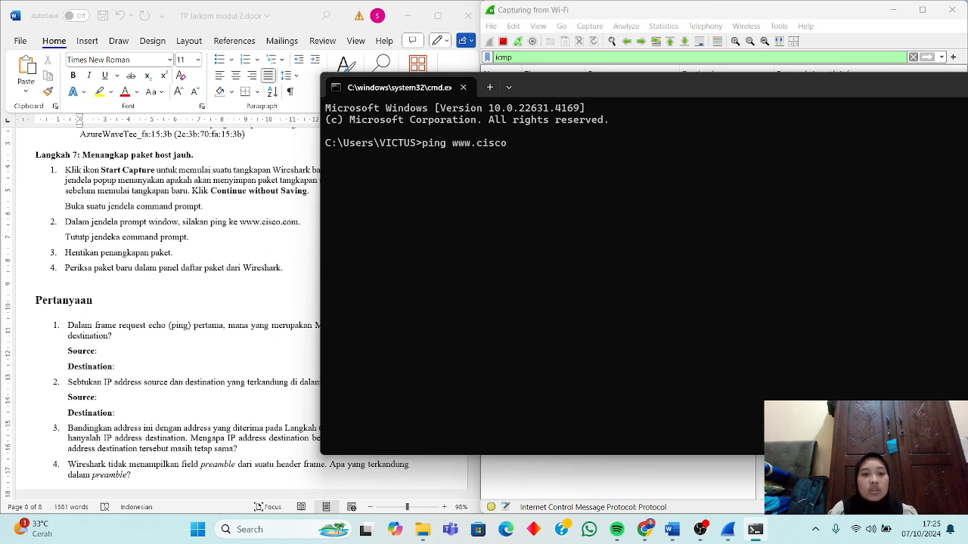
pyautogui.write('.com')
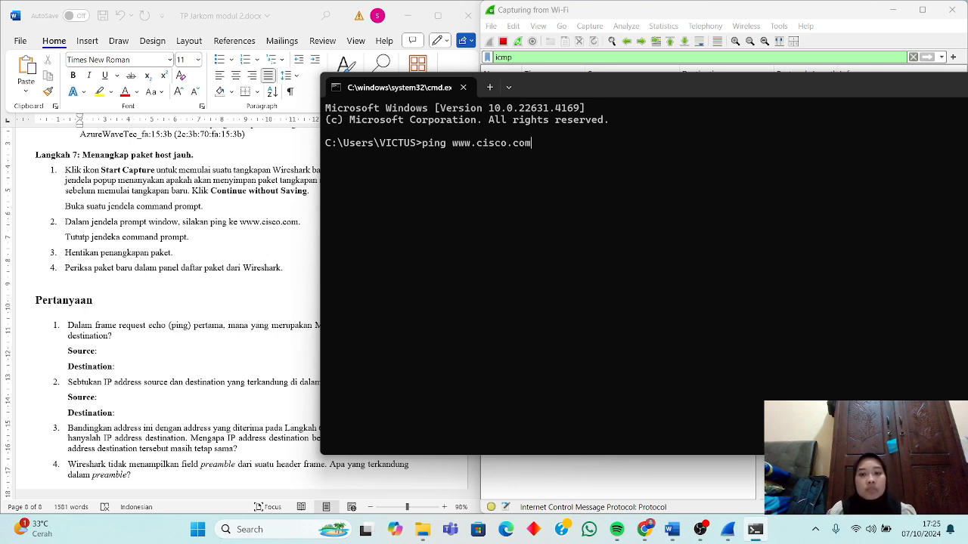
pyautogui.write('.')
pyautogui.press('Return')
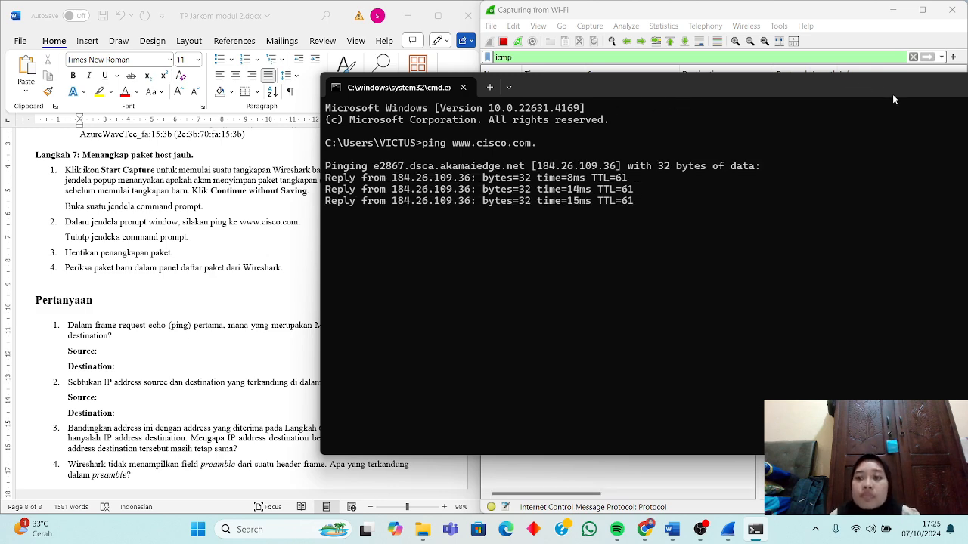
# - Minimize the command prompt window and stop the running Wi-Fi capture
pyautogui.moveTo(809, 93); pyautogui.dragTo(735, 104)
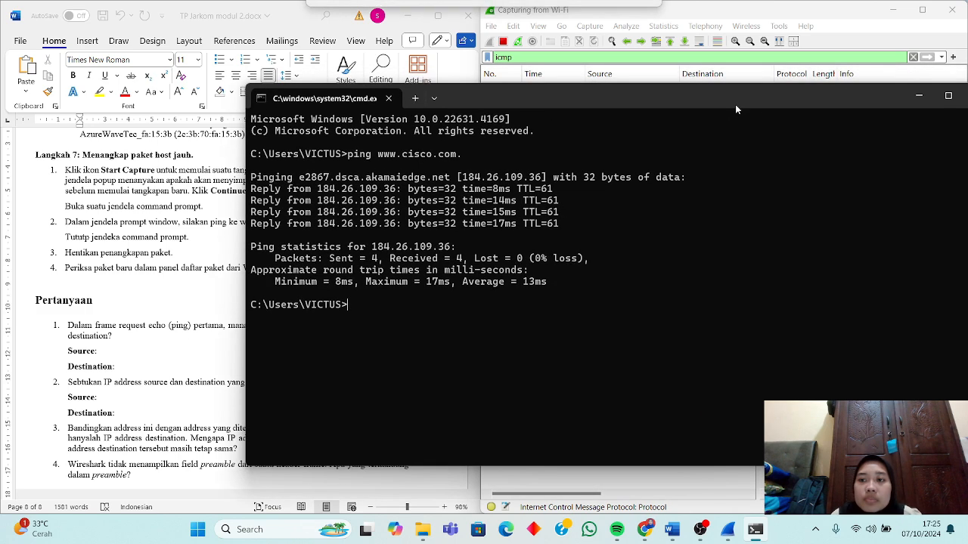
pyautogui.click(918, 101)
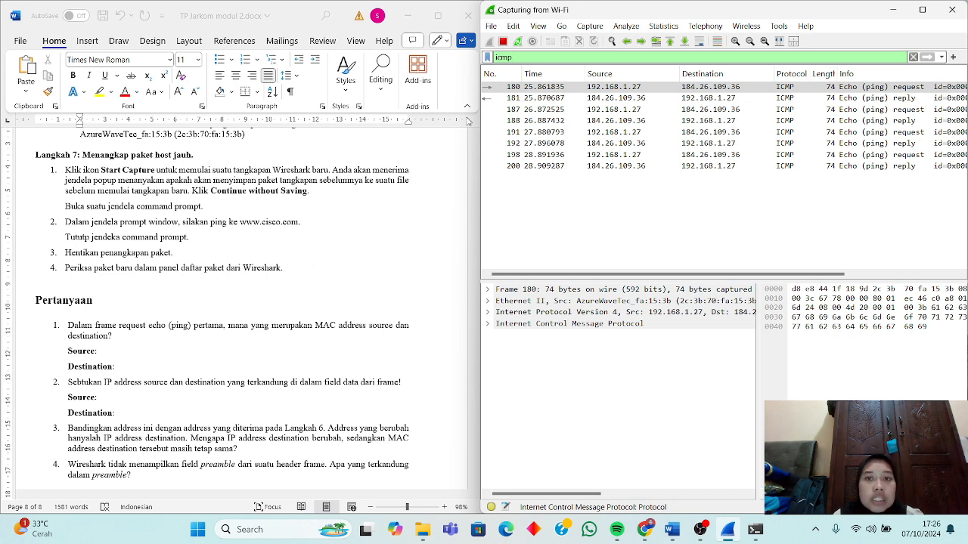
pyautogui.click(503, 42)
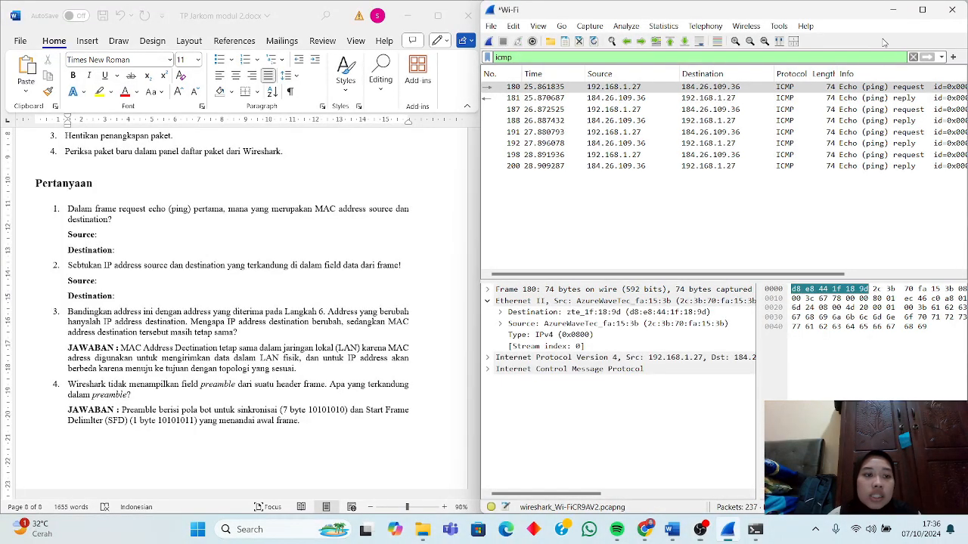
# - Select the first echo request packet and enter its source MAC address 2c:3b:70:fa:15:3b as the Source answer to Langkah 7 question 1
pyautogui.scroll(-1, 418, 299)
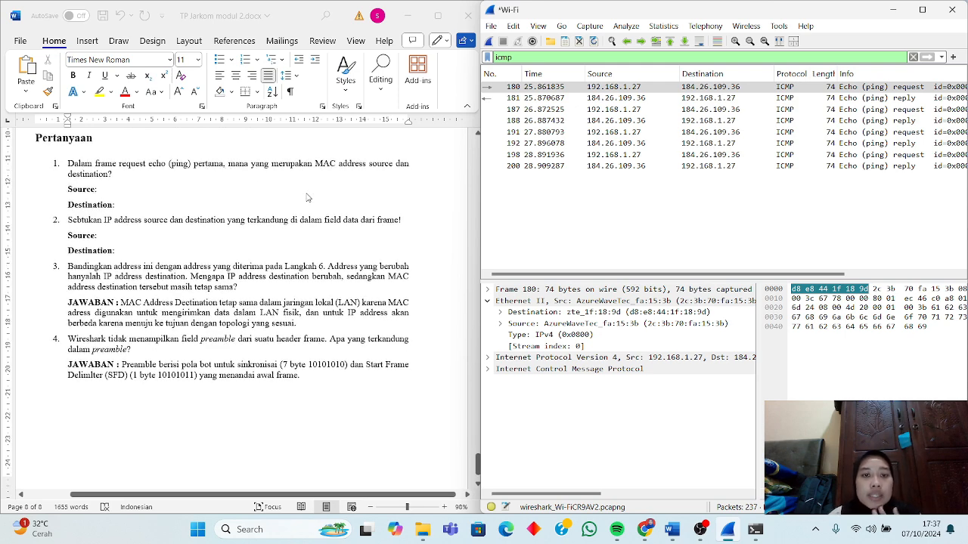
pyautogui.click(620, 90)
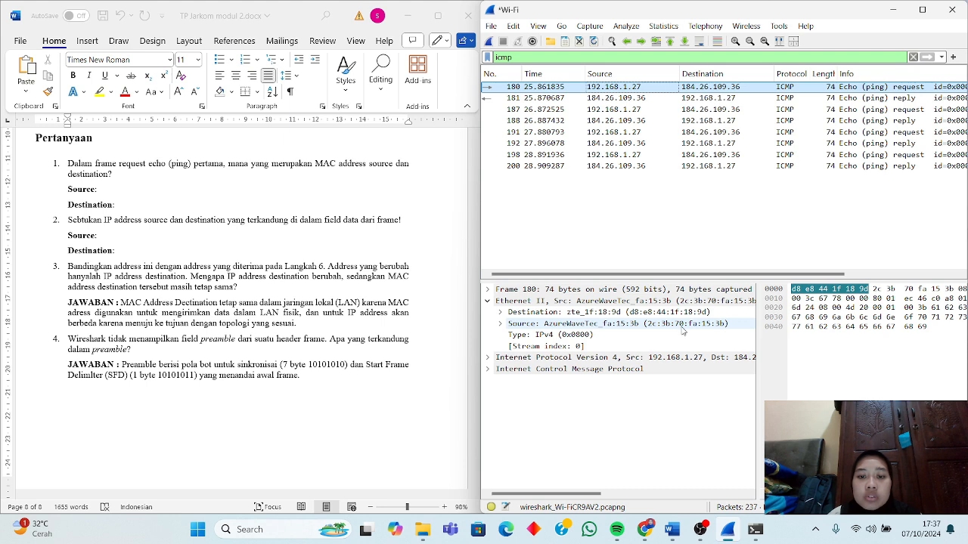
pyautogui.click(101, 190)
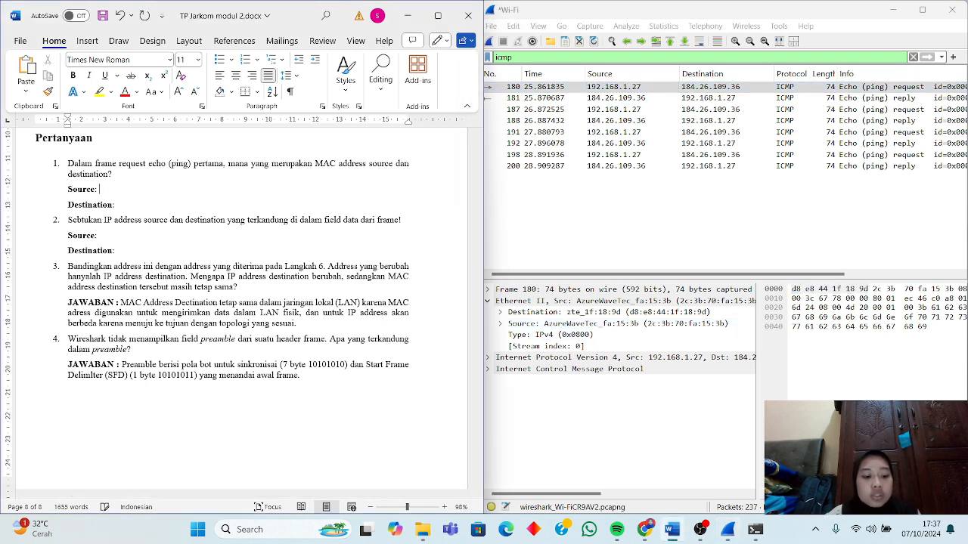
pyautogui.write('23')
pyautogui.press('BackSpace')
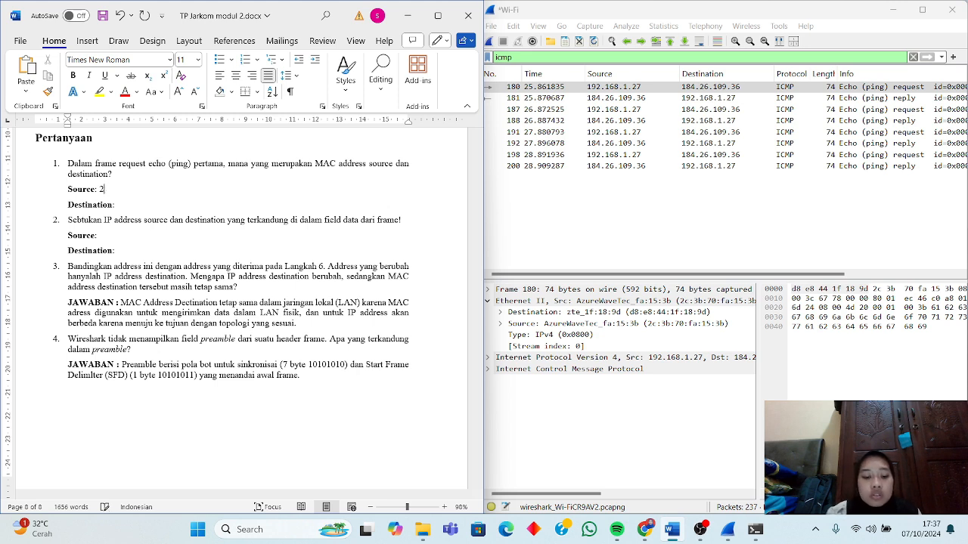
pyautogui.write('c:3b')
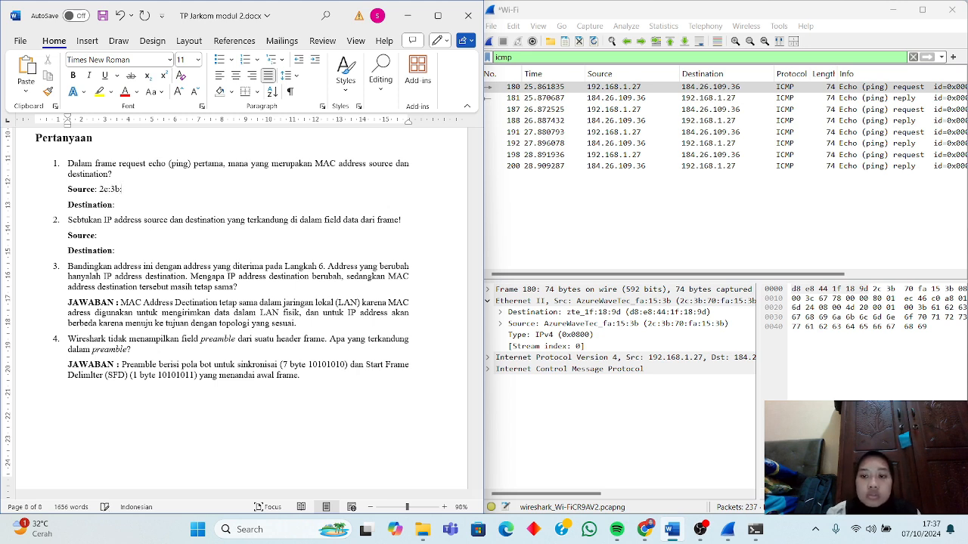
pyautogui.write(':70:fa:')
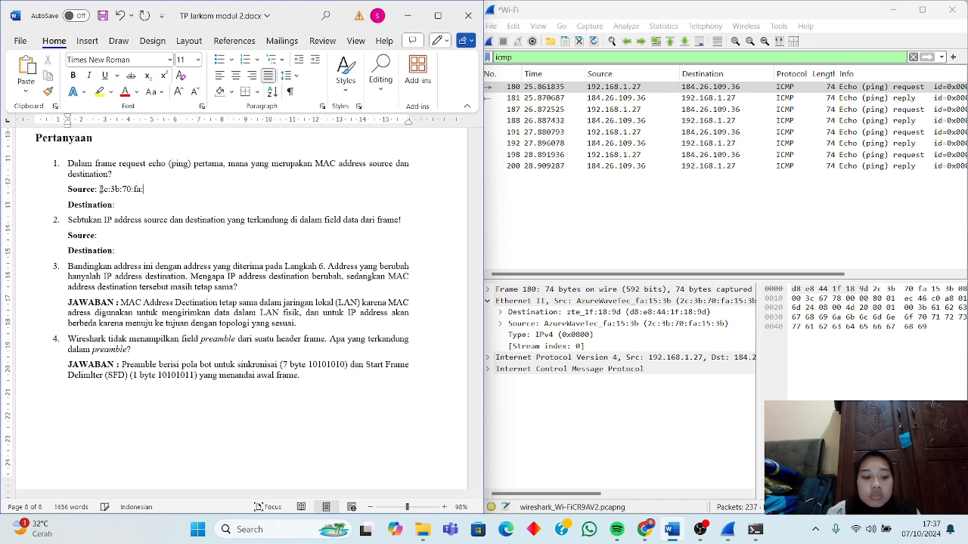
pyautogui.write('15:')
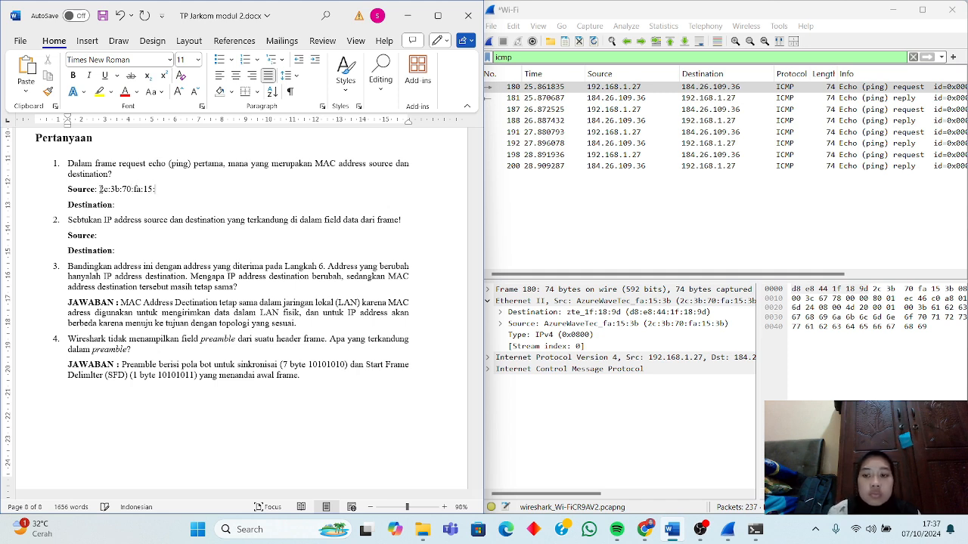
pyautogui.write('3b')
# - Enter the destination MAC address d8:e8:44:1f:18:9d as the Destination answer to question 1
pyautogui.click(115, 204)
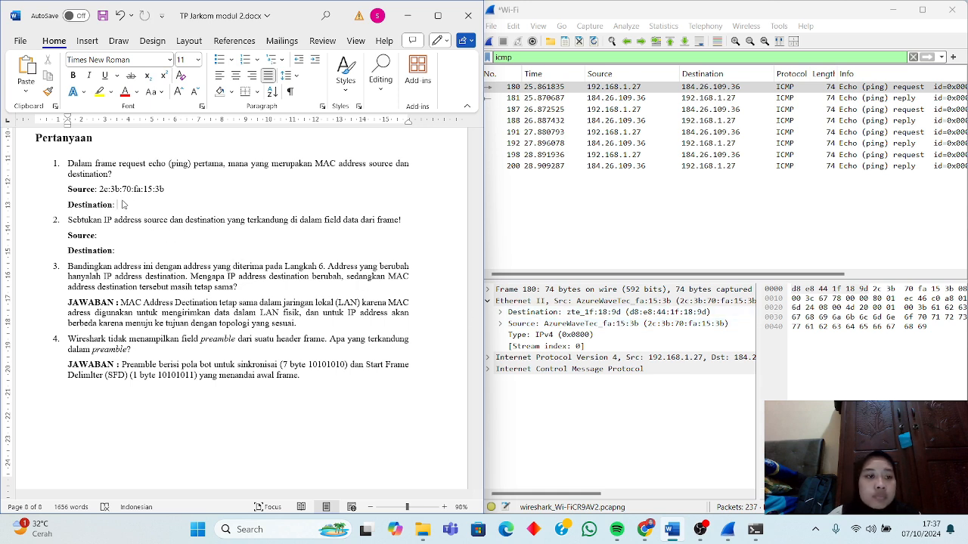
pyautogui.write('d8:')
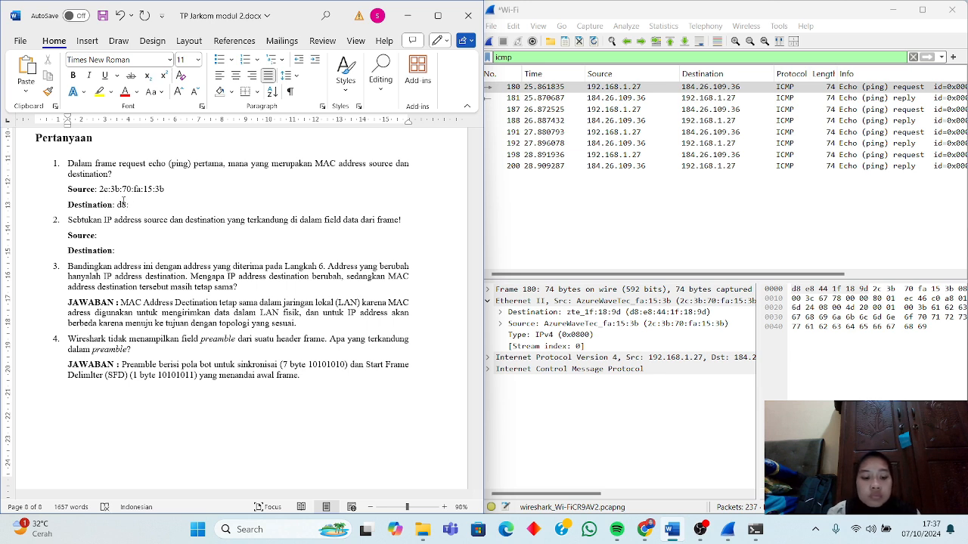
pyautogui.write('e8:')
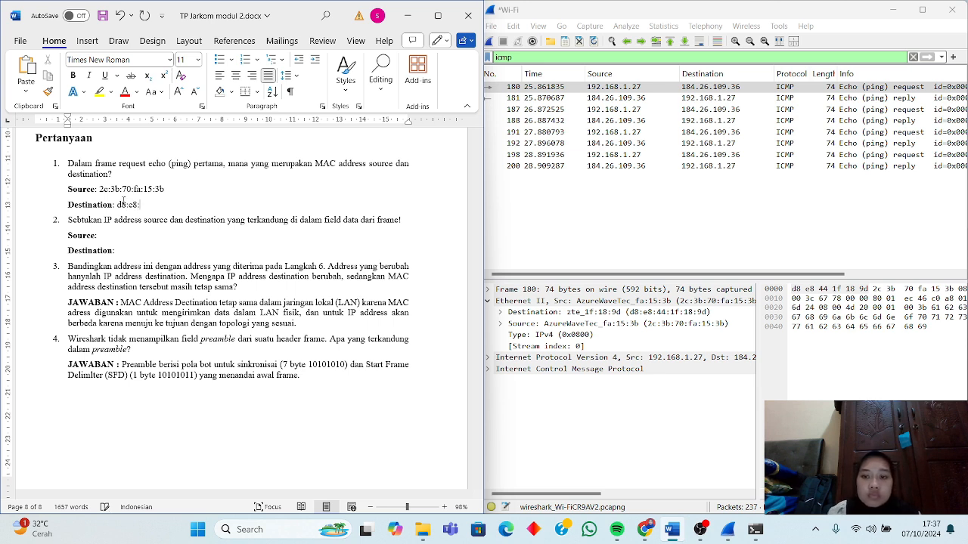
pyautogui.write('44:')
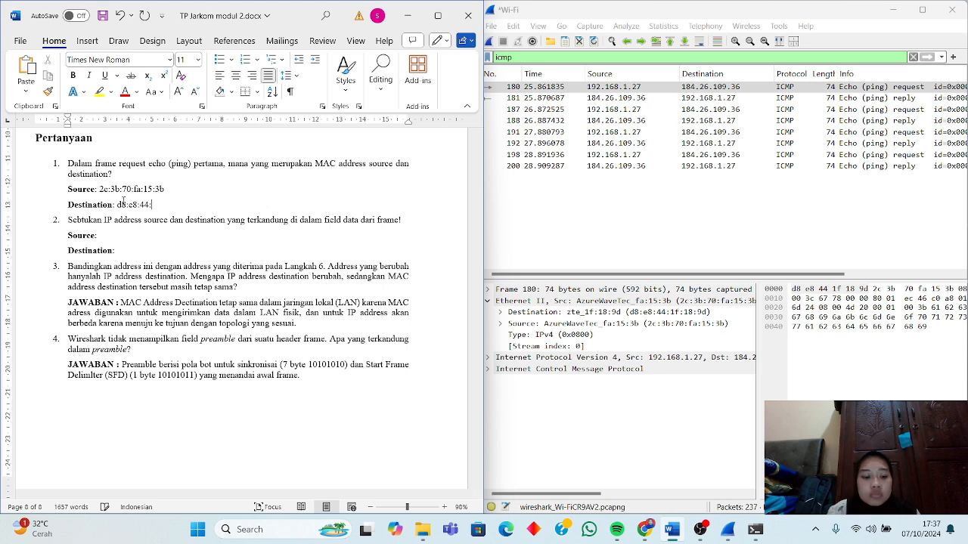
pyautogui.write('1f')
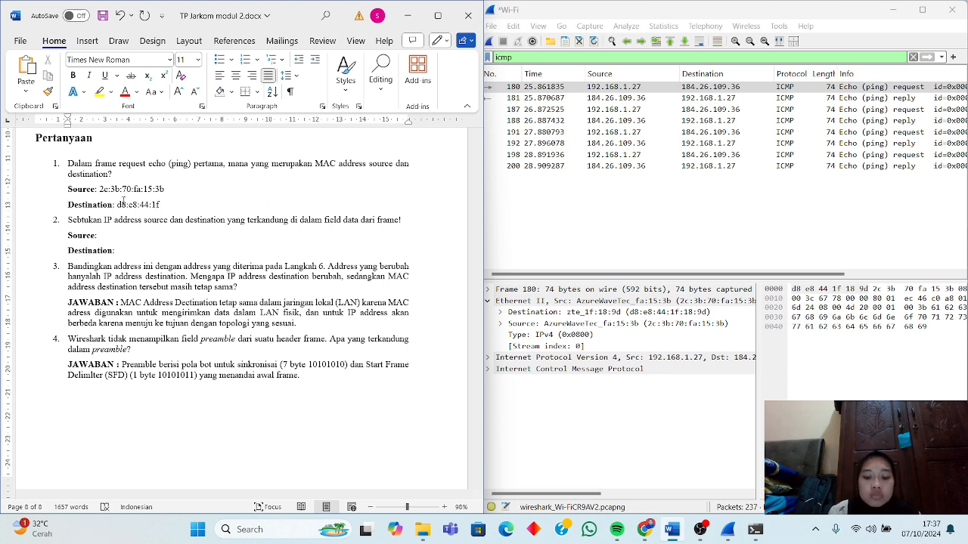
pyautogui.write(':18')
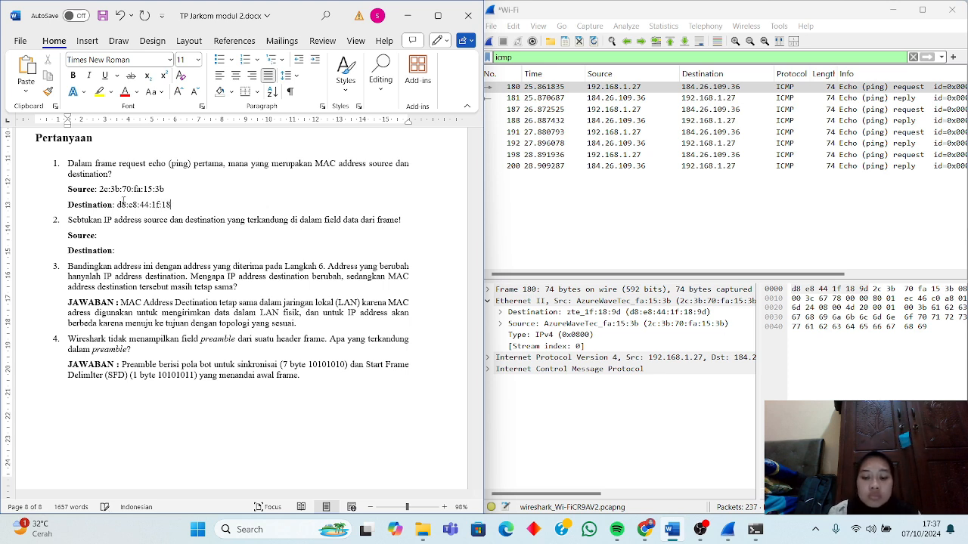
pyautogui.write(':9d')
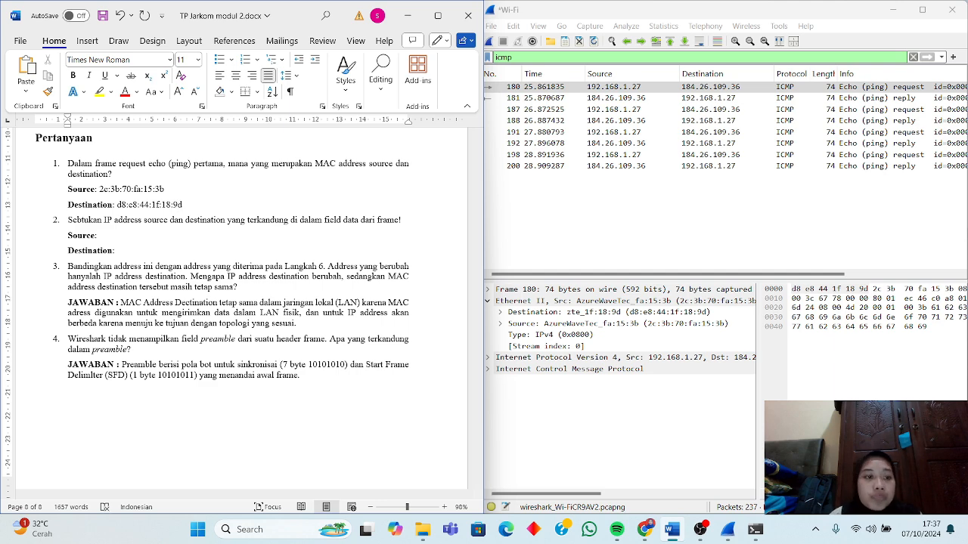
# - Enter the first echo request's source IP address 192.168.1.27 as the Source answer to question 2
pyautogui.scroll(-1, 138, 214)
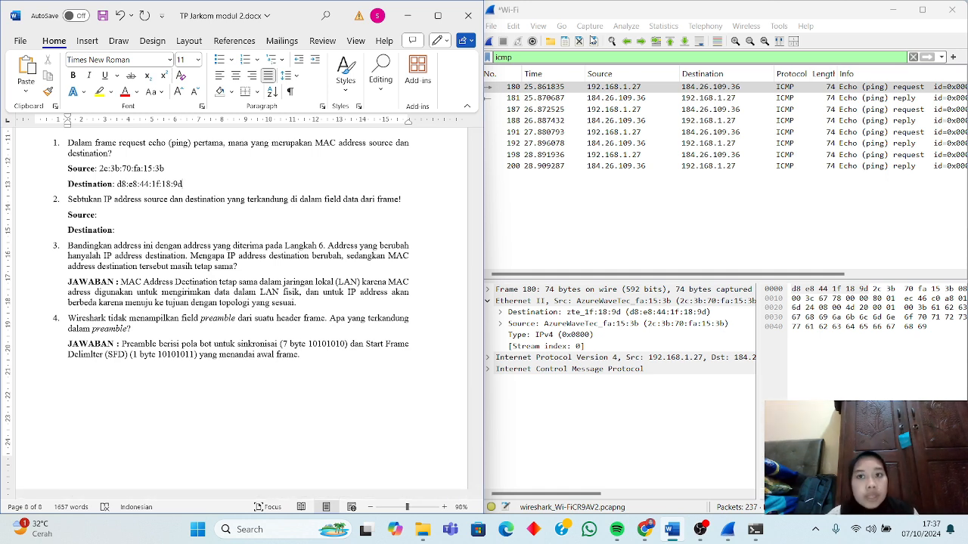
pyautogui.click(637, 87)
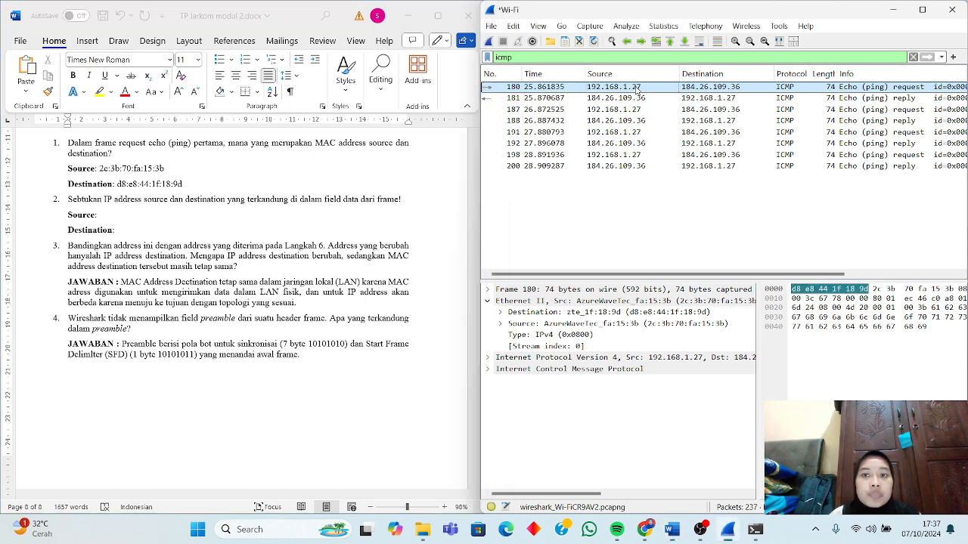
pyautogui.click(126, 216)
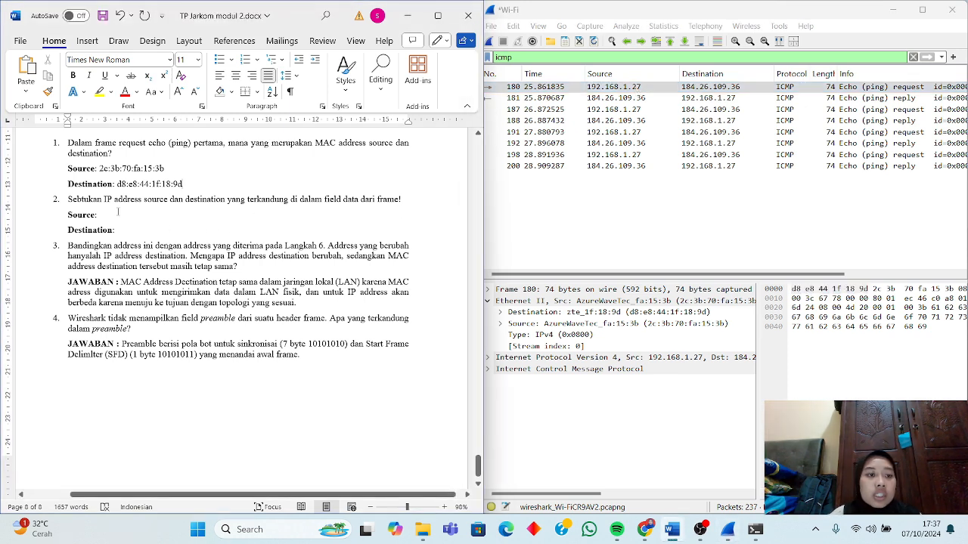
pyautogui.write('1')
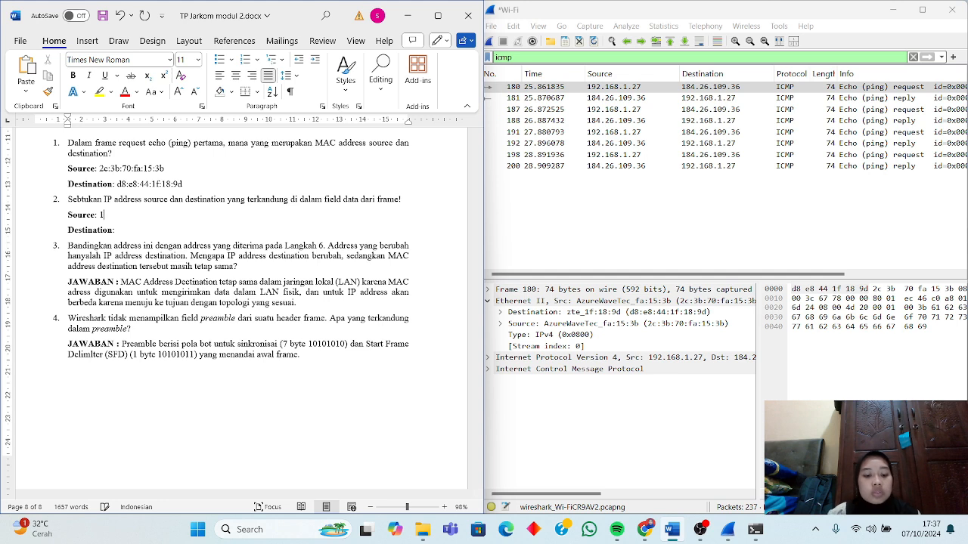
pyautogui.write('92.1')
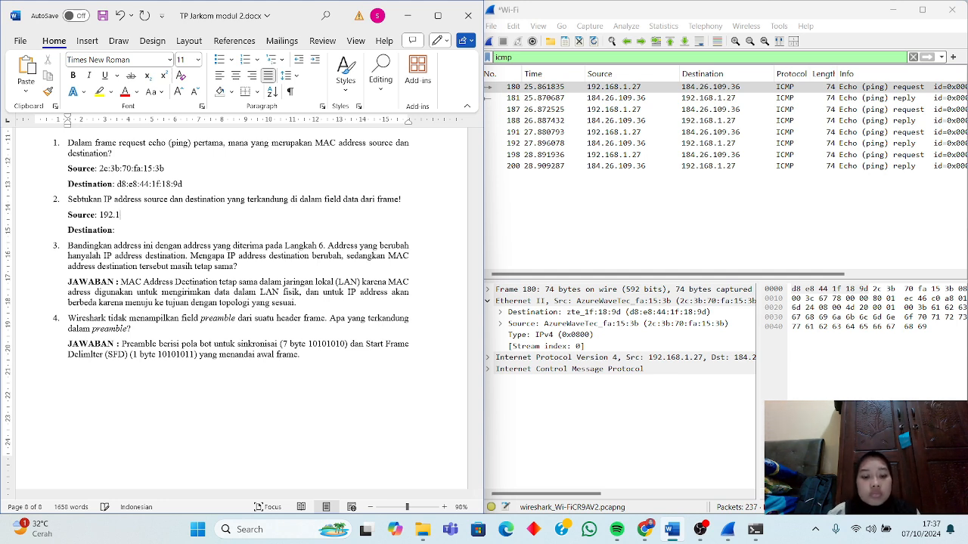
pyautogui.write('68.1')
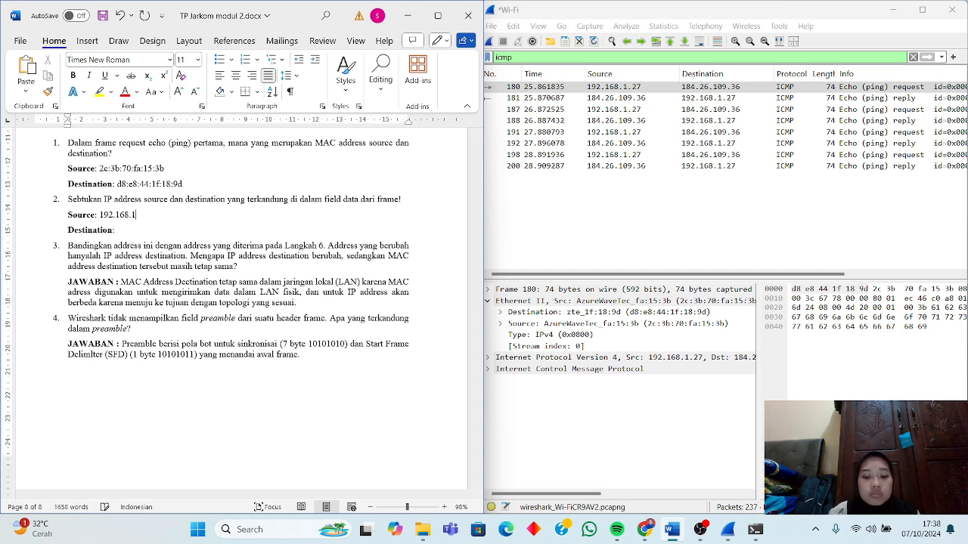
pyautogui.write('.17')
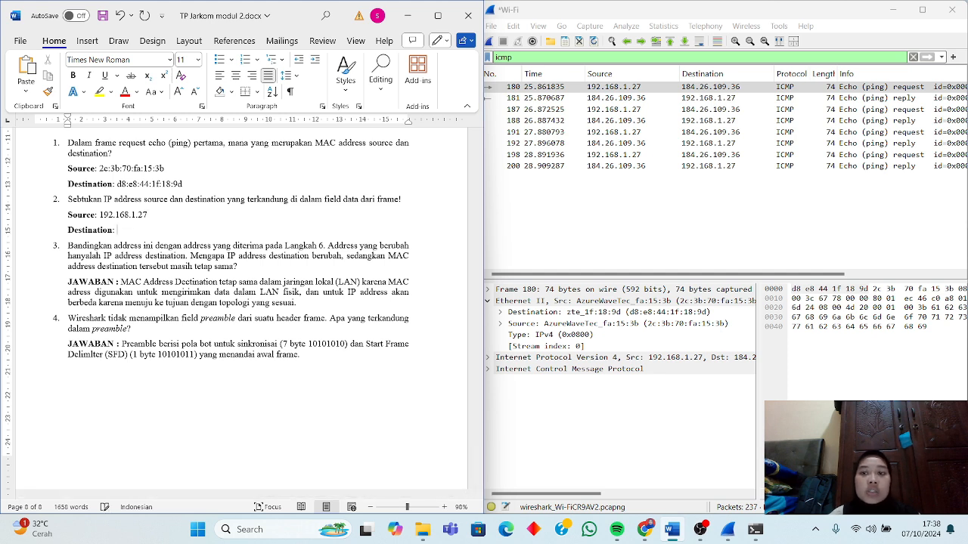
# - Enter the destination IP address 184.26.109.36 as the Destination answer to question 2
pyautogui.write('184')
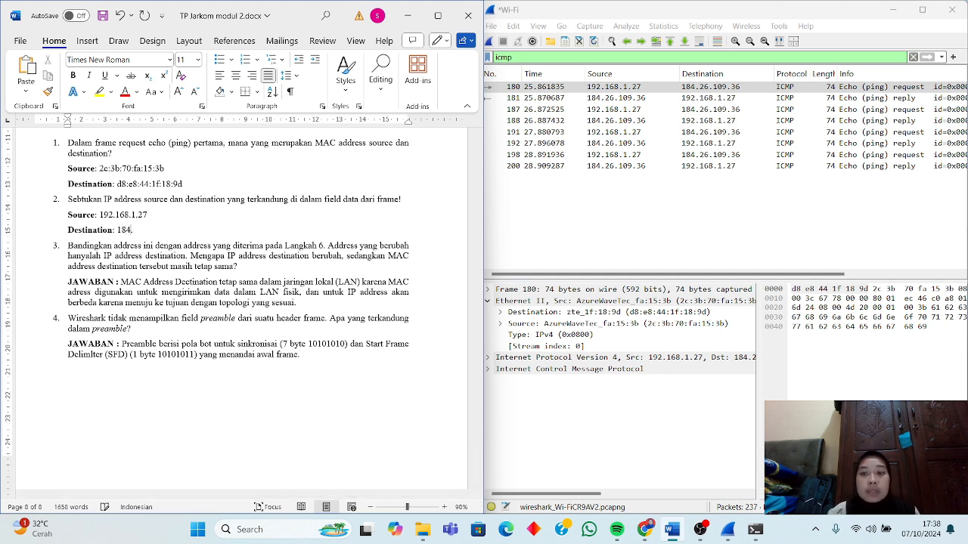
pyautogui.write('.26')
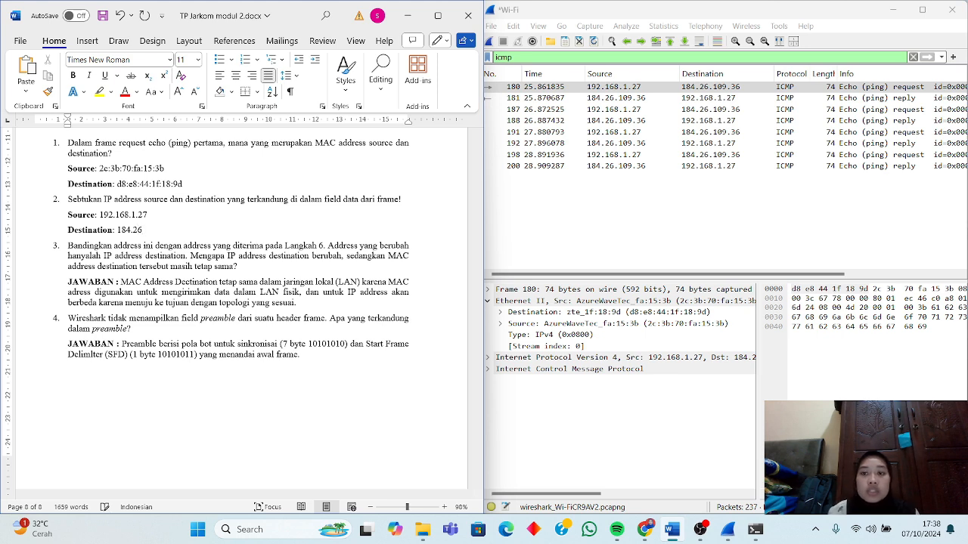
pyautogui.write('.109')
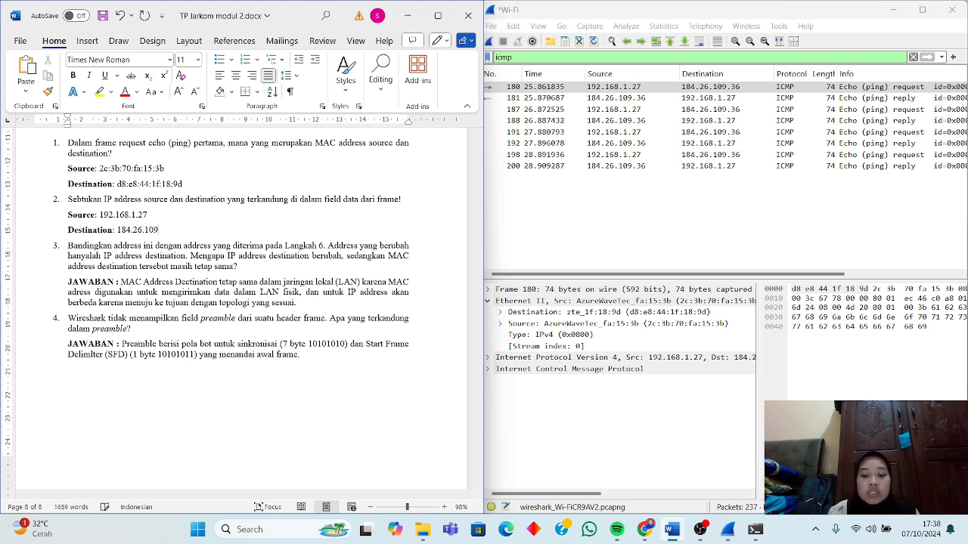
pyautogui.write('.36')
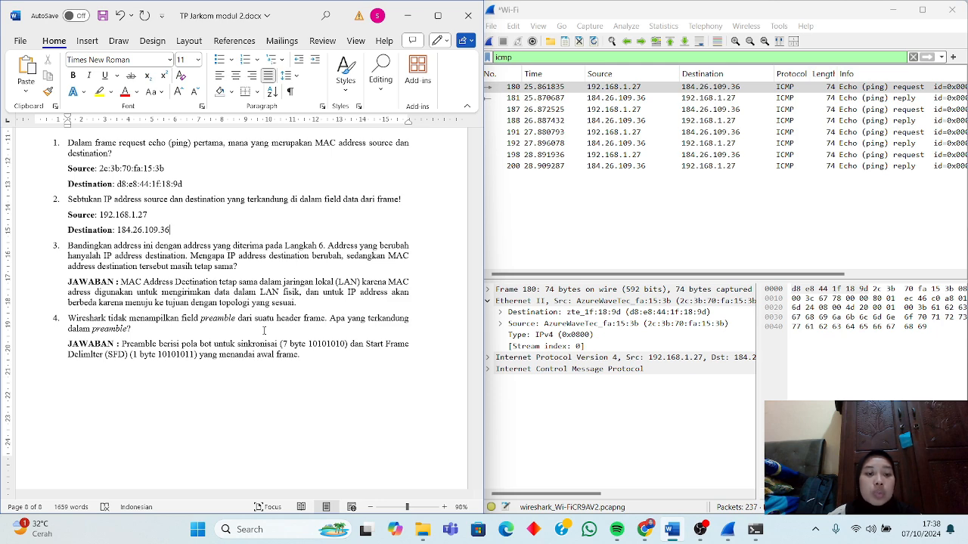
# - Correct the word "bot" to "byte" in the question 4 answer about the preamble
pyautogui.scroll(-1, 264, 330)
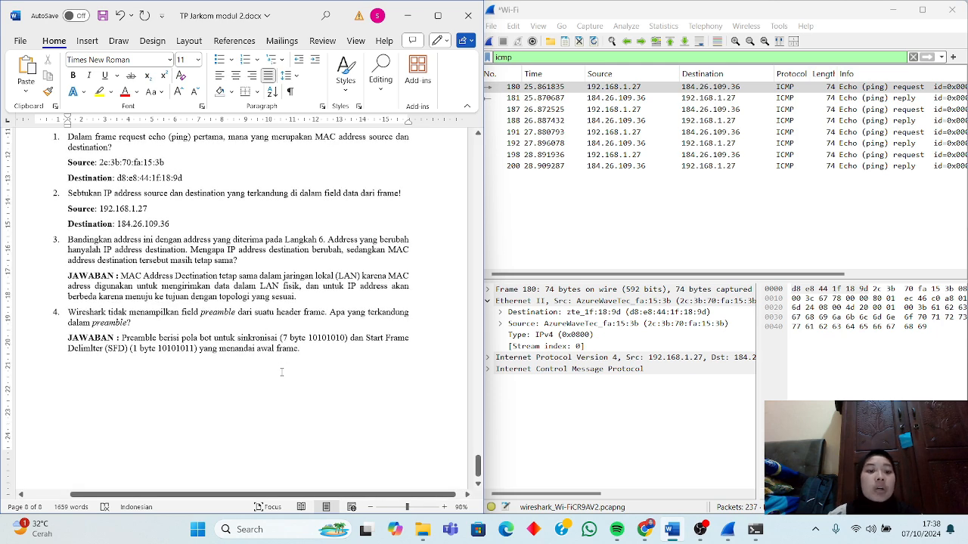
pyautogui.click(281, 371)
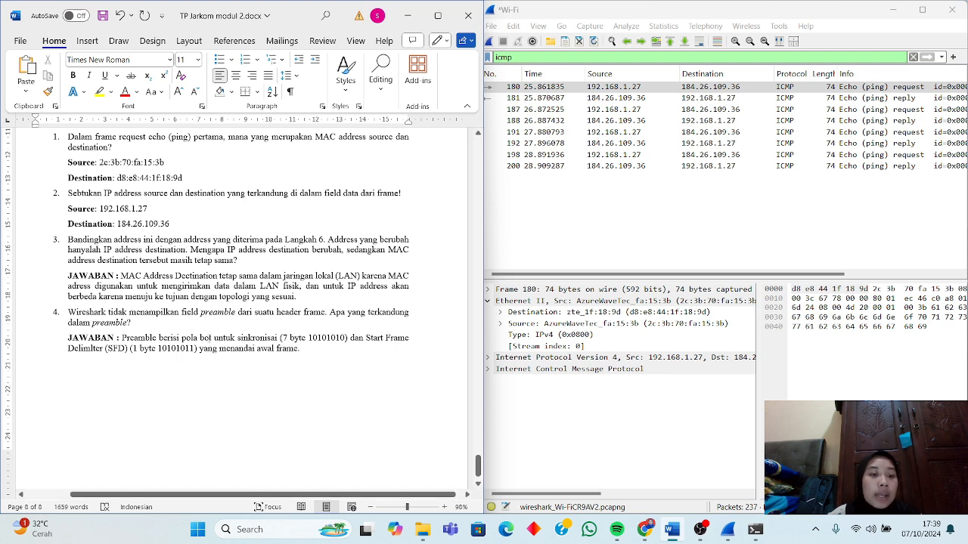
pyautogui.click(209, 340)
pyautogui.press('BackSpace')
pyautogui.write('yt')
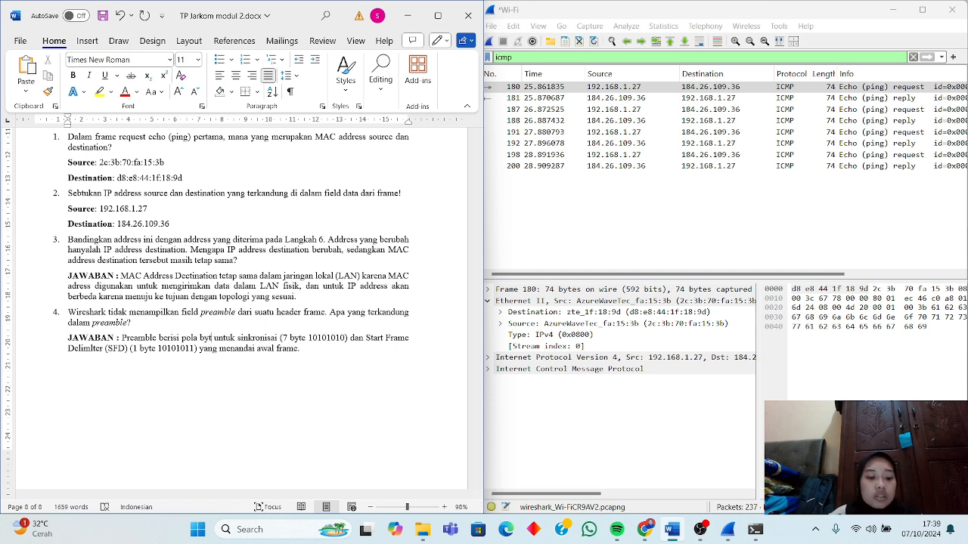
pyautogui.write('e')
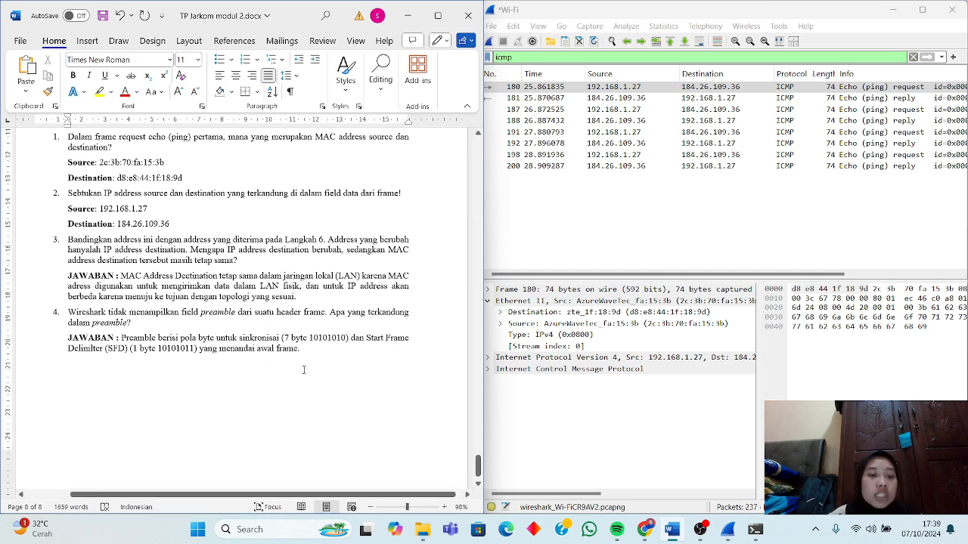